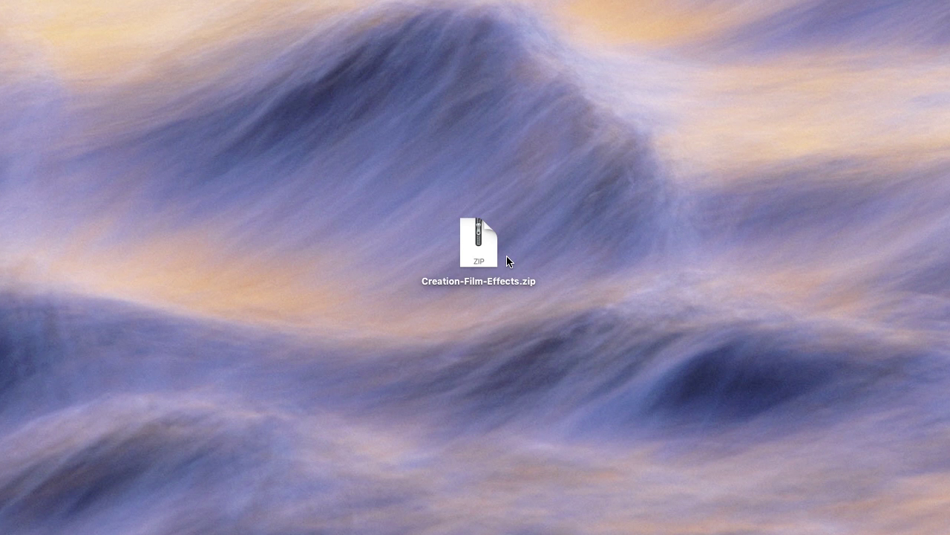
- Extract Creation-Film-Effects.zip on the desktop and place the extracted folder beside the archive
left_click(483, 243)
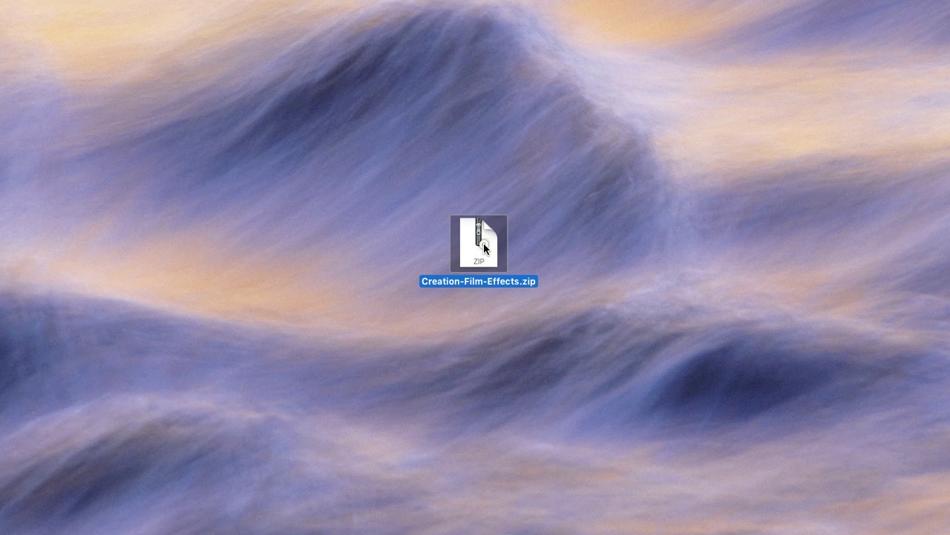
double_click(498, 256)
left_click_drag(513, 254, 600, 241)
left_click(483, 257)
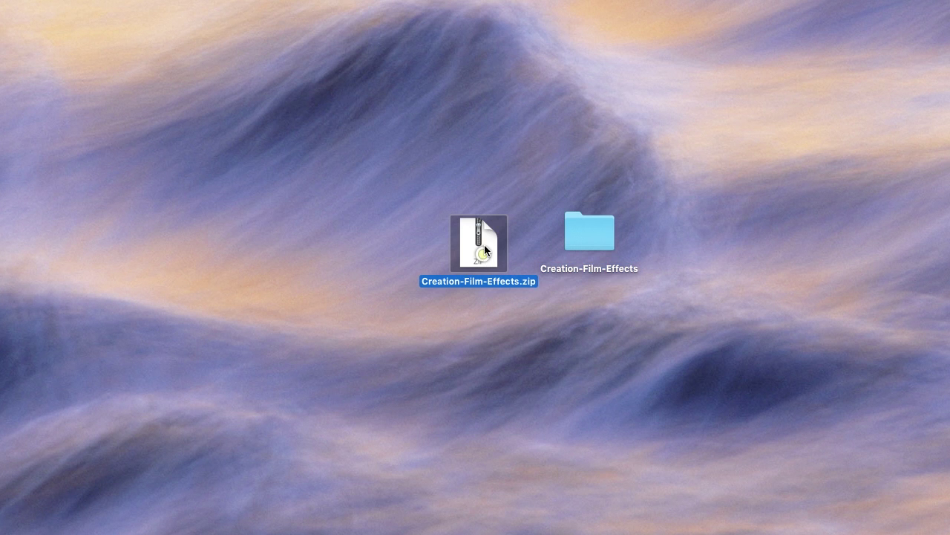
right_click(487, 245)
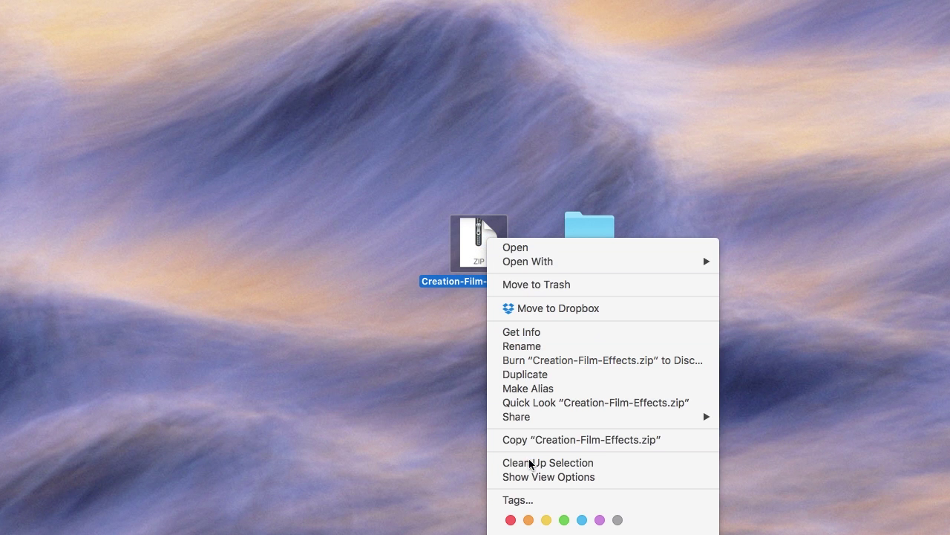
left_click(522, 175)
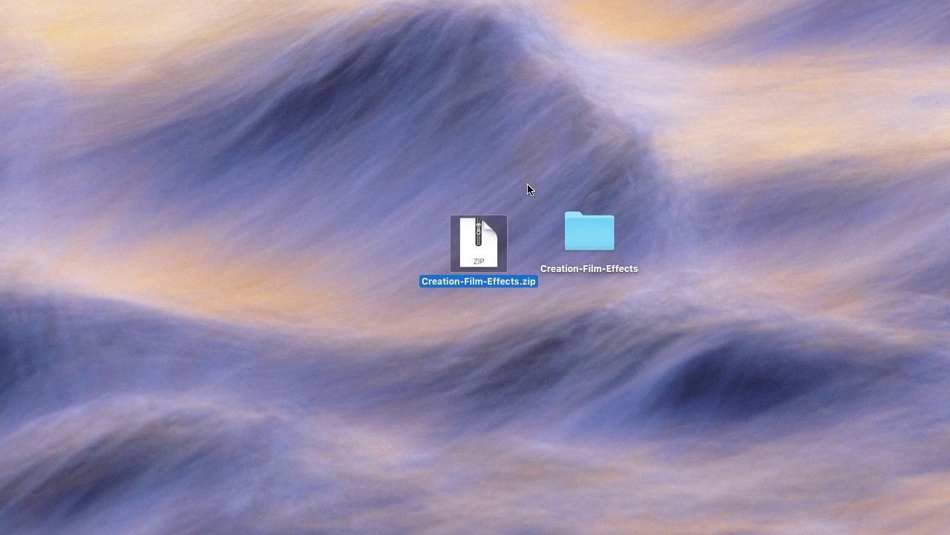
- Open the extracted Creation-Film-Effects folder and duplicate the Creation Film Effects.aep project file
double_click(583, 223)
left_click(704, 207)
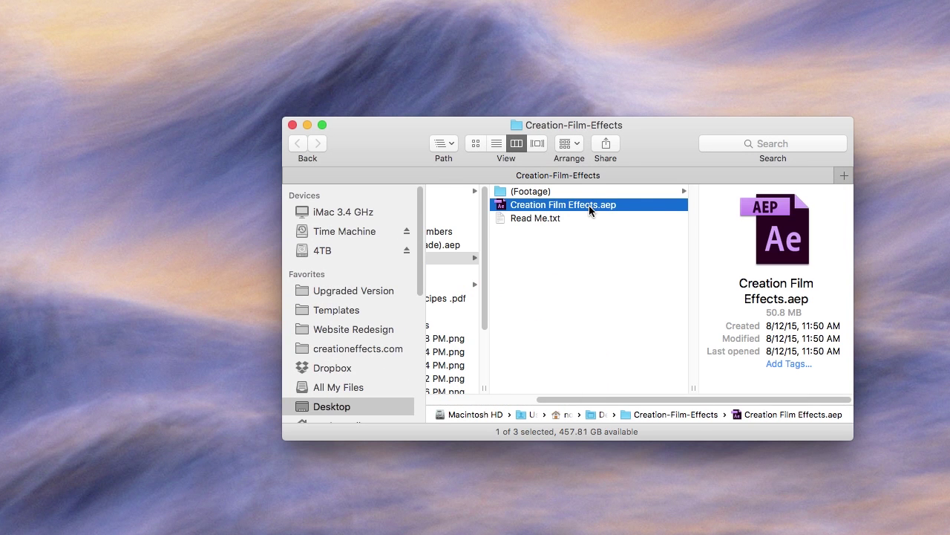
right_click(591, 211)
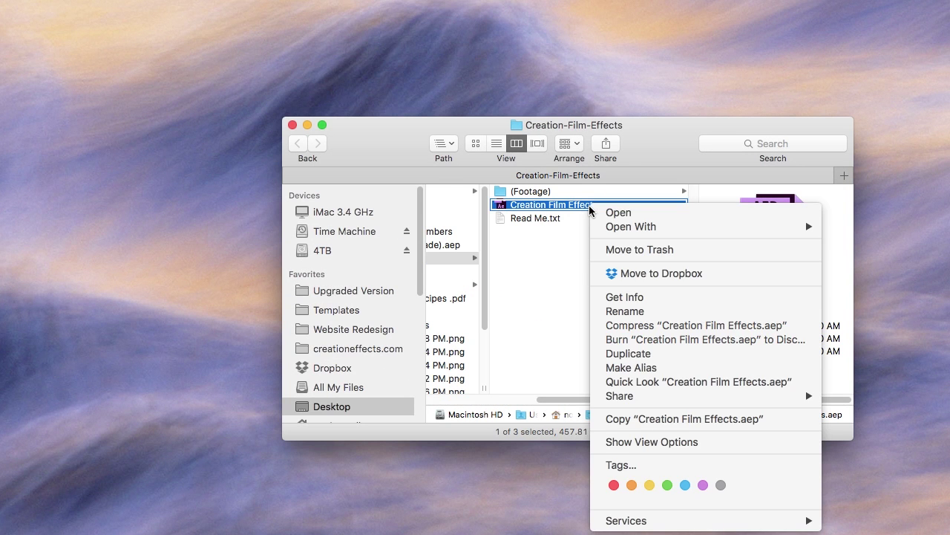
left_click(630, 353)
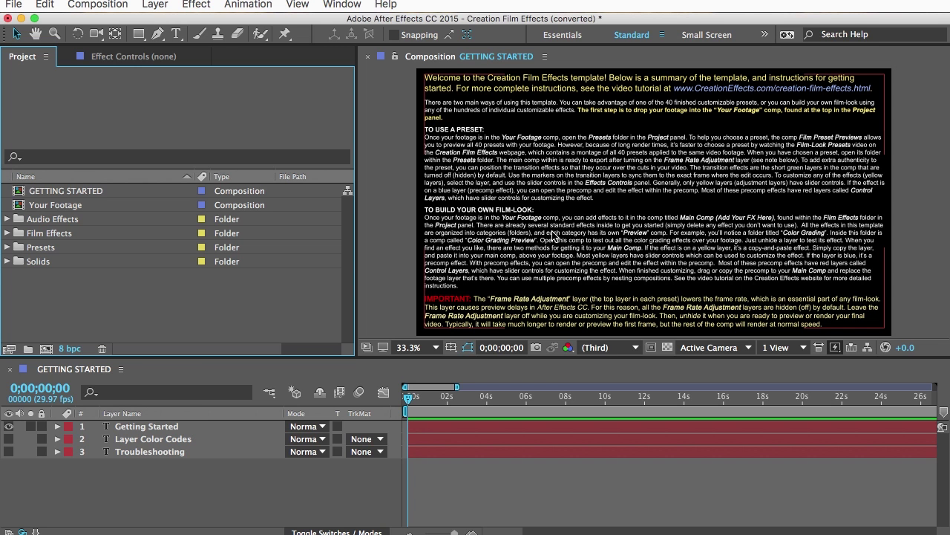
- Close the GETTING STARTED composition's timeline and select the Your Footage composition in the project
left_click(62, 192)
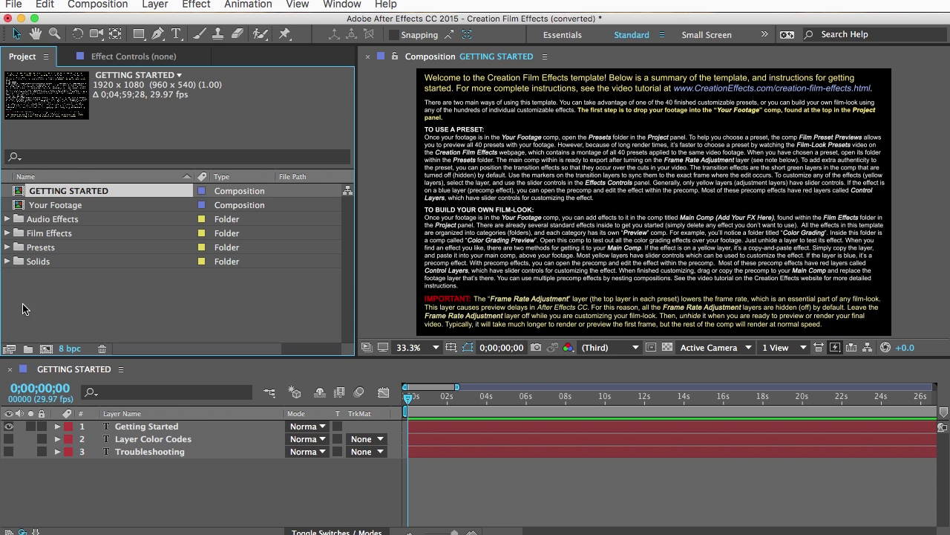
left_click(10, 370)
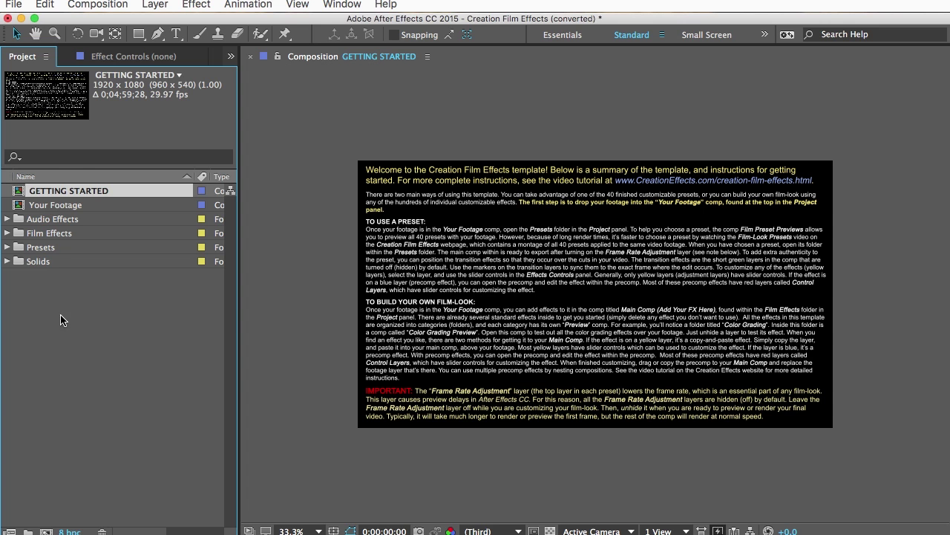
left_click(56, 208)
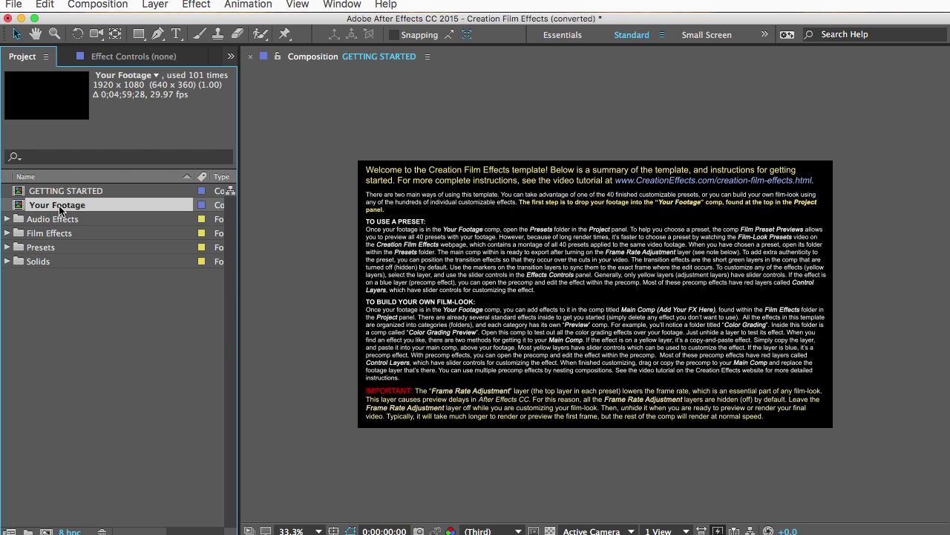
- Import Home Movie.mov from the Footage folder and add it as a layer in the Your Footage composition
left_click(15, 6)
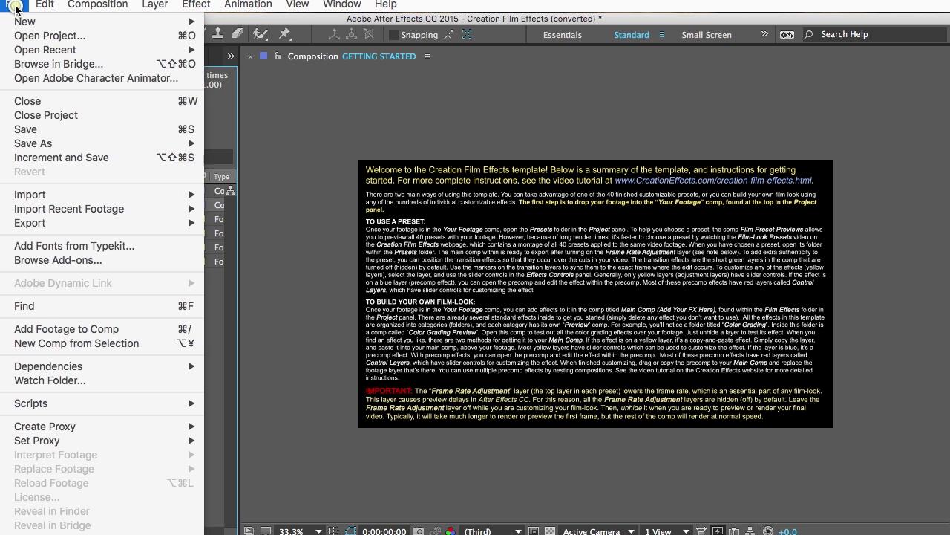
mouse_move(20, 194)
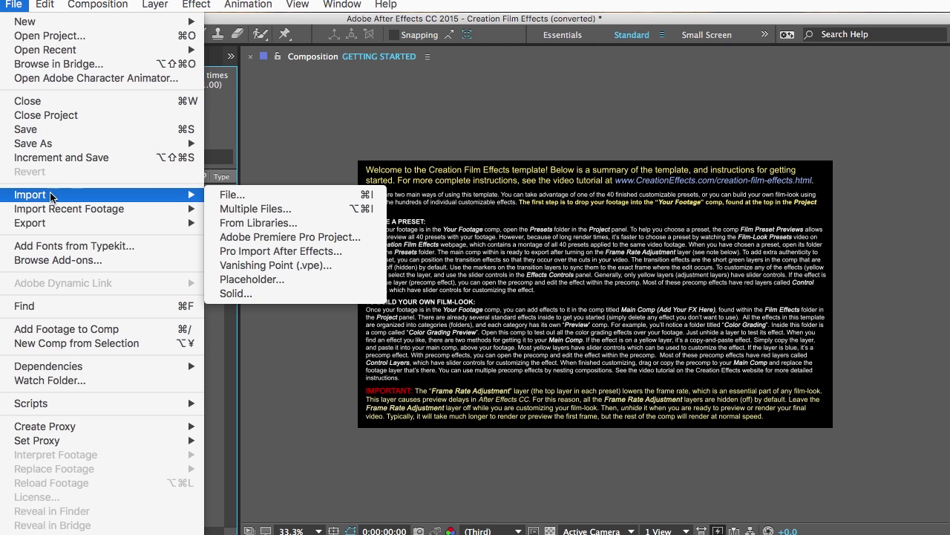
left_click(225, 193)
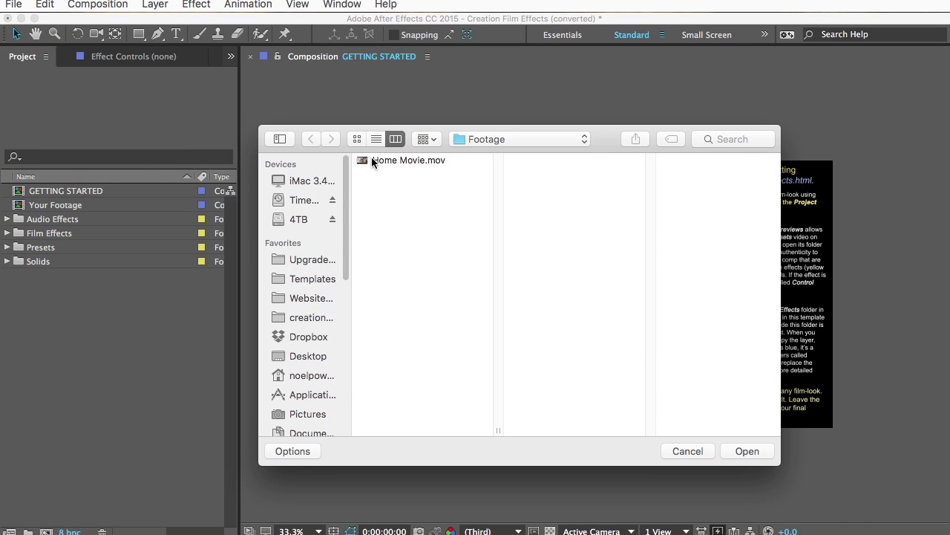
left_click(375, 160)
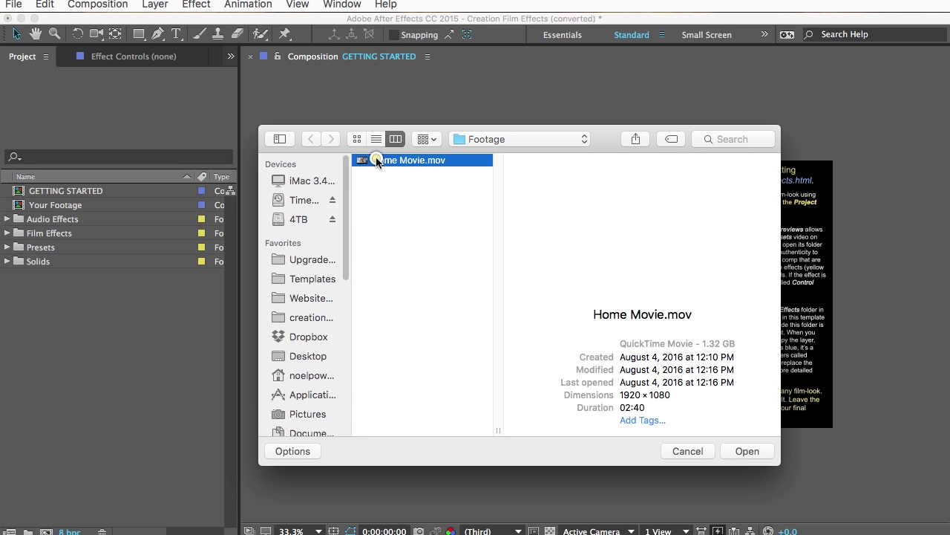
left_click(743, 452)
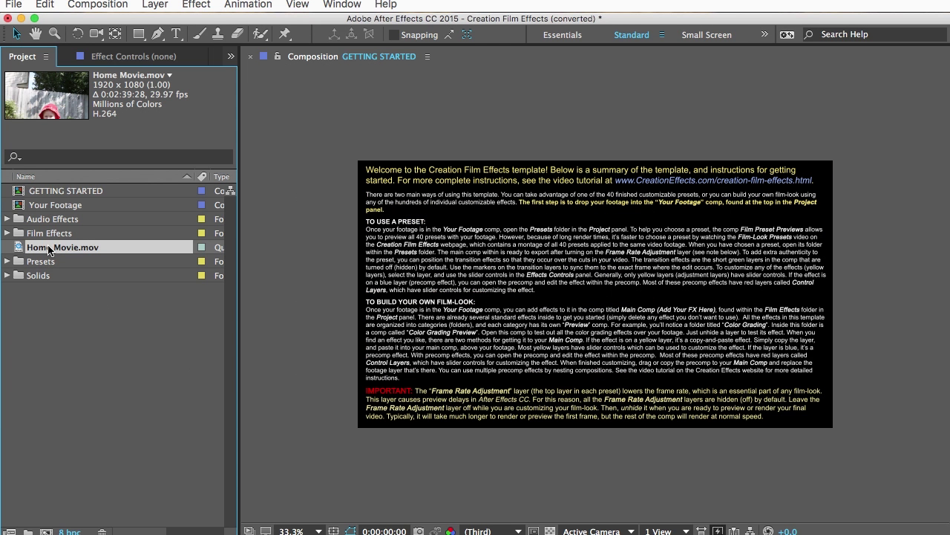
left_click_drag(45, 252, 46, 207)
left_click_drag(399, 396, 352, 432)
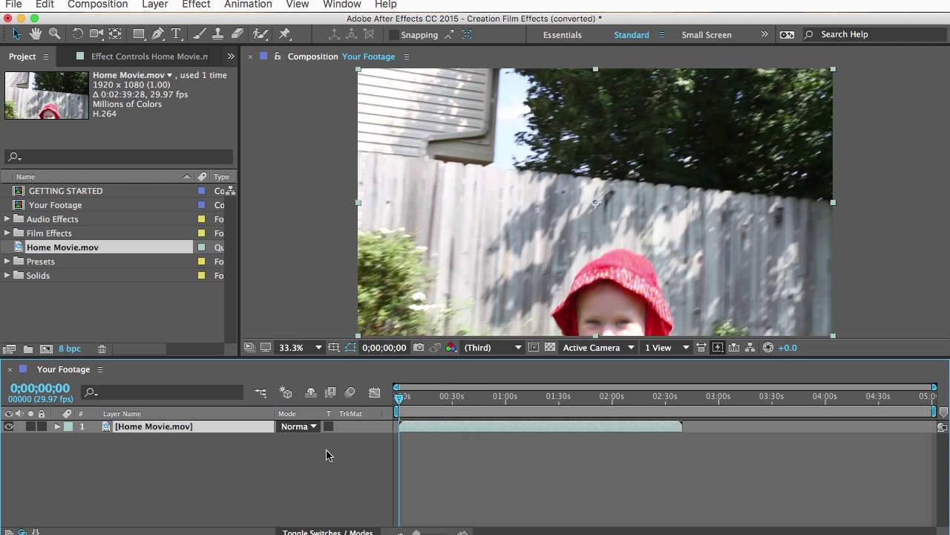
- Open the 60s Day at the Beach preset composition, preview the footage at 0;00;08;08 and look through its layers
left_click(41, 261)
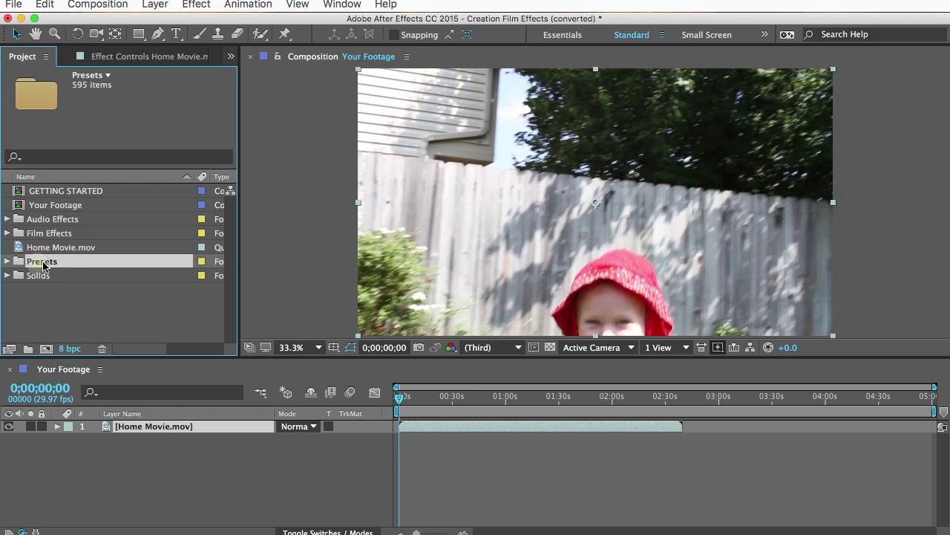
left_click(7, 261)
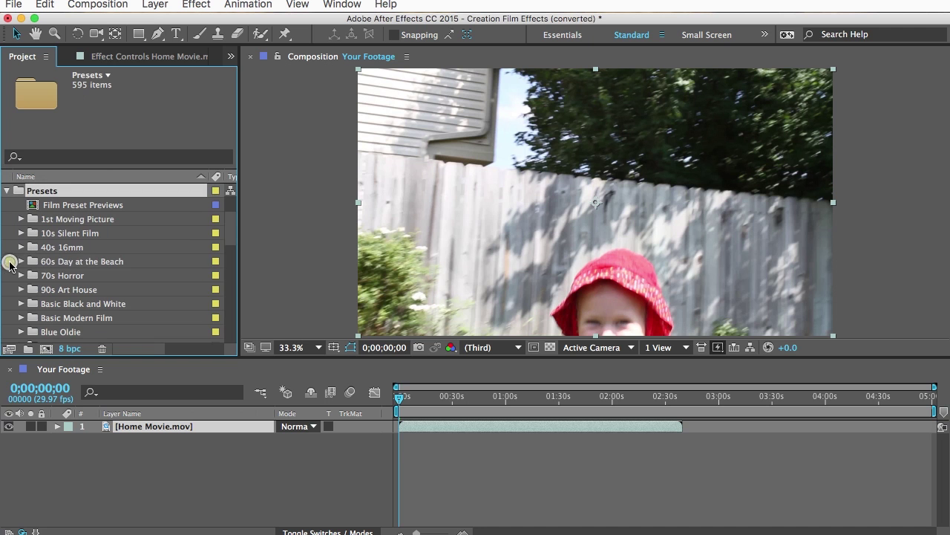
left_click(49, 263)
left_click(21, 261)
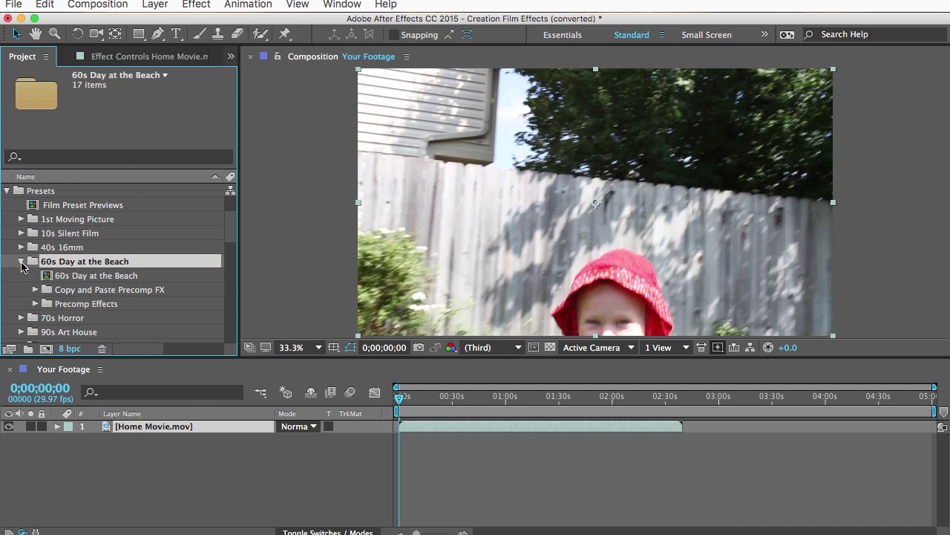
double_click(82, 276)
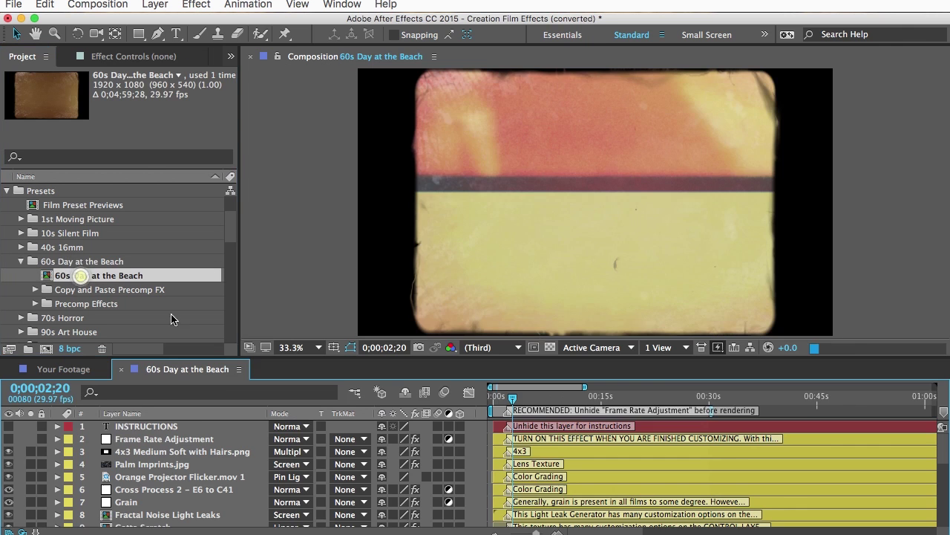
left_click(552, 397)
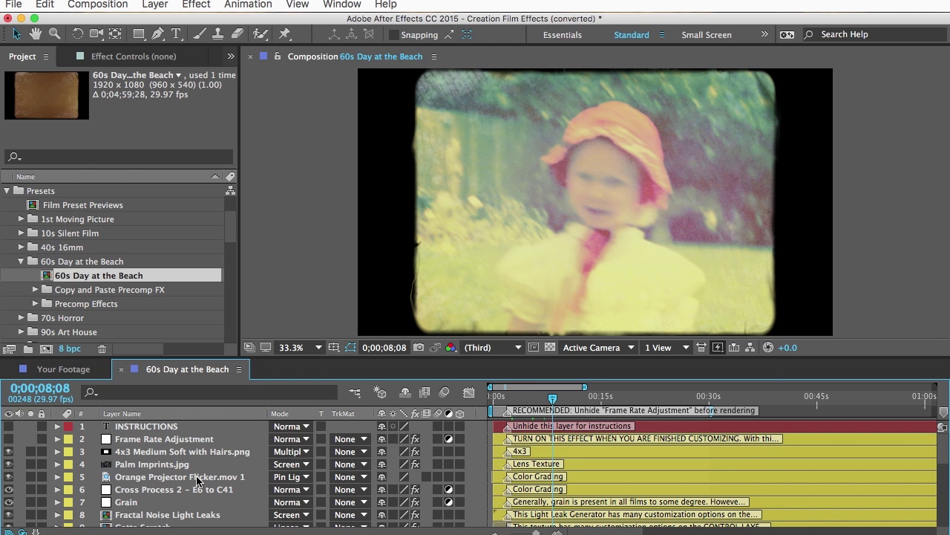
scroll(197, 481, "down", 10)
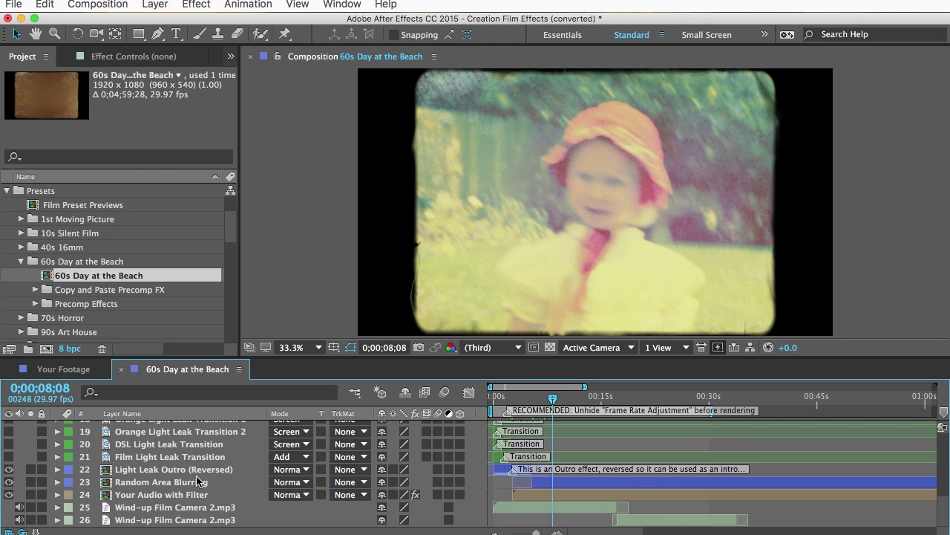
scroll(196, 481, "up", 8)
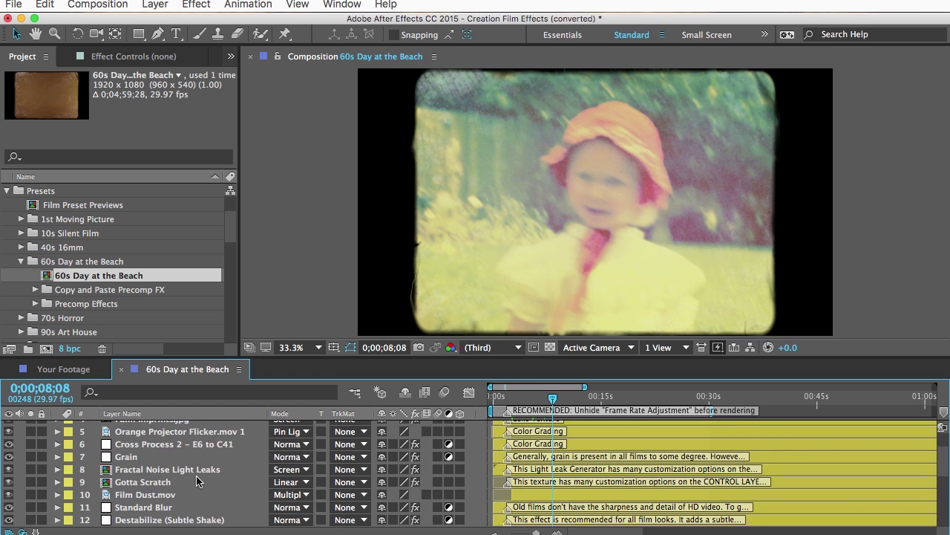
scroll(197, 481, "up", 3)
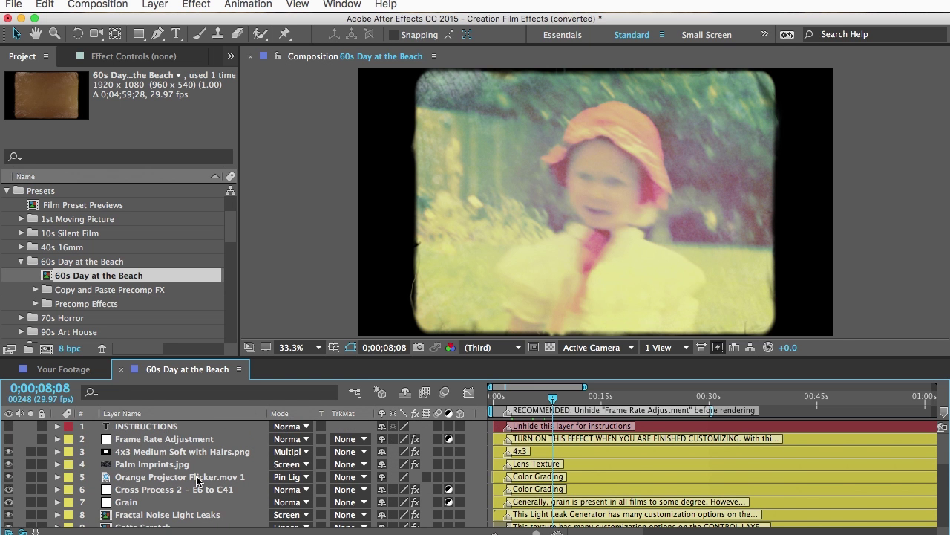
- Close the 60s Day at the Beach timeline and collapse its folder and the Presets folder
left_click(121, 371)
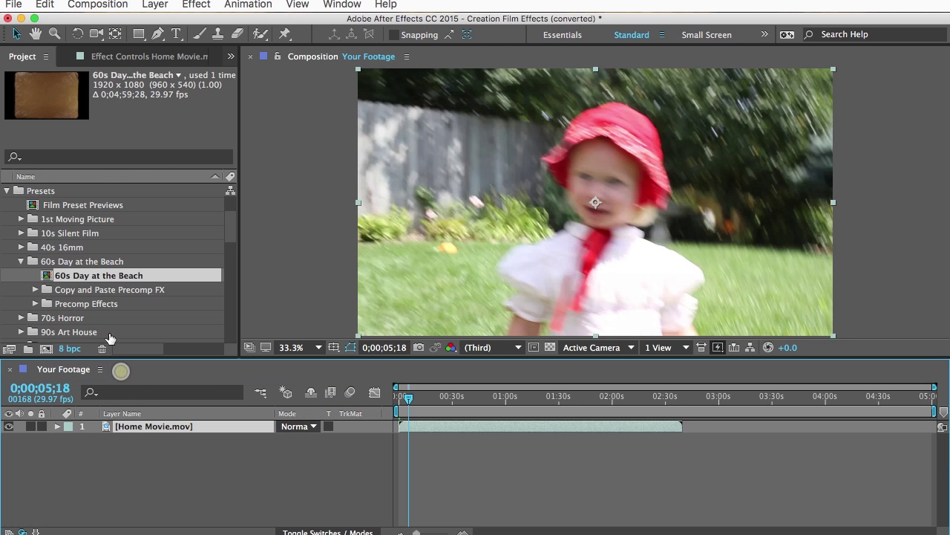
left_click(21, 261)
left_click(21, 195)
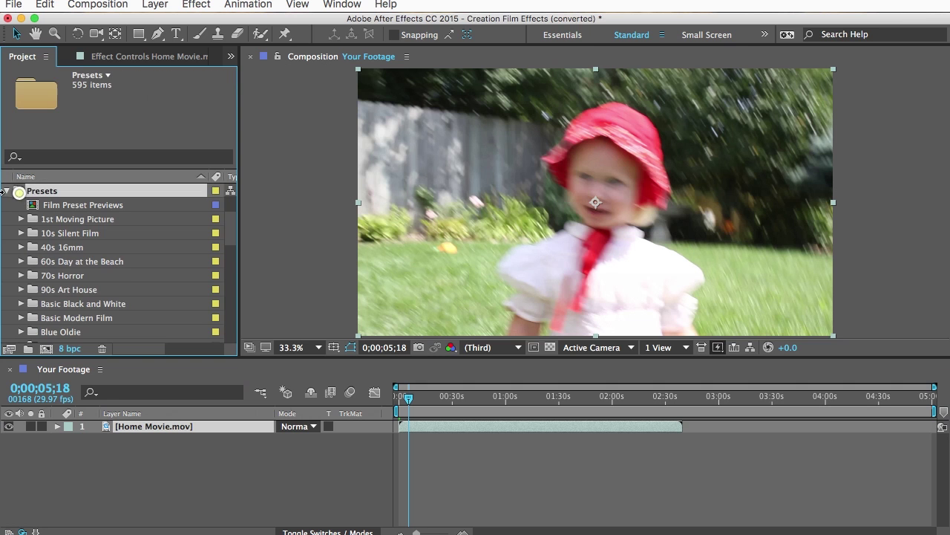
left_click(6, 192)
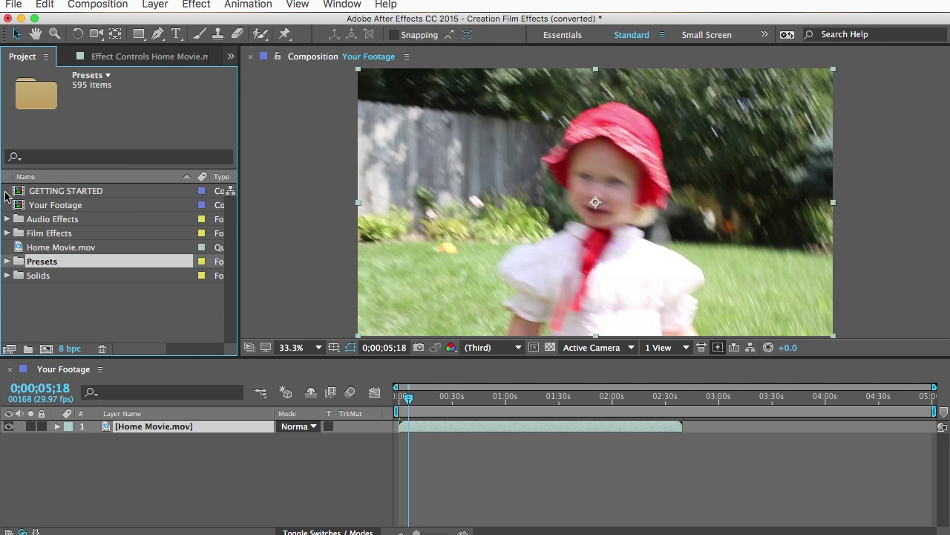
- Expand the Film Effects folder and look through its effect category folders, including Blurring, Burns and Color Grading
left_click(21, 234)
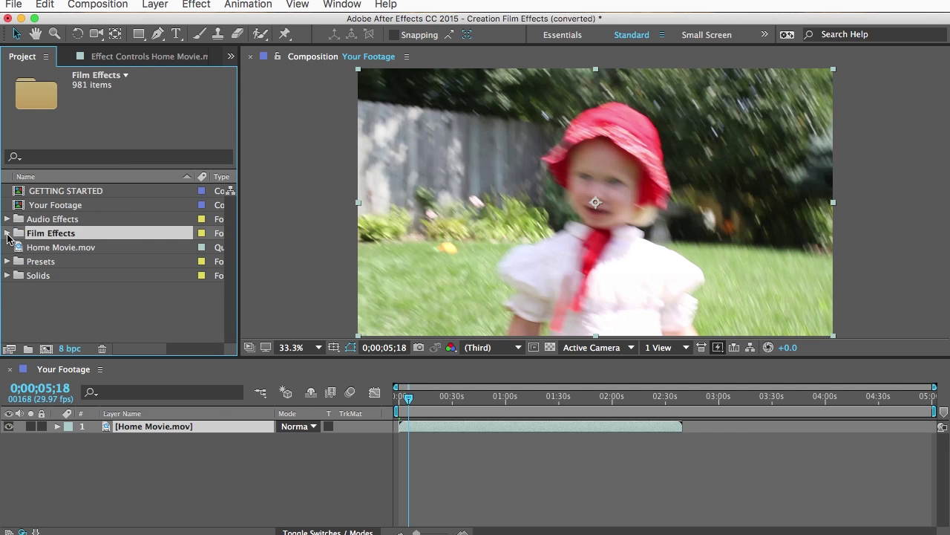
left_click(8, 233)
scroll(7, 236, "down", 1)
left_click(61, 219)
left_click(58, 233)
left_click(58, 245)
scroll(58, 286, "down", 3)
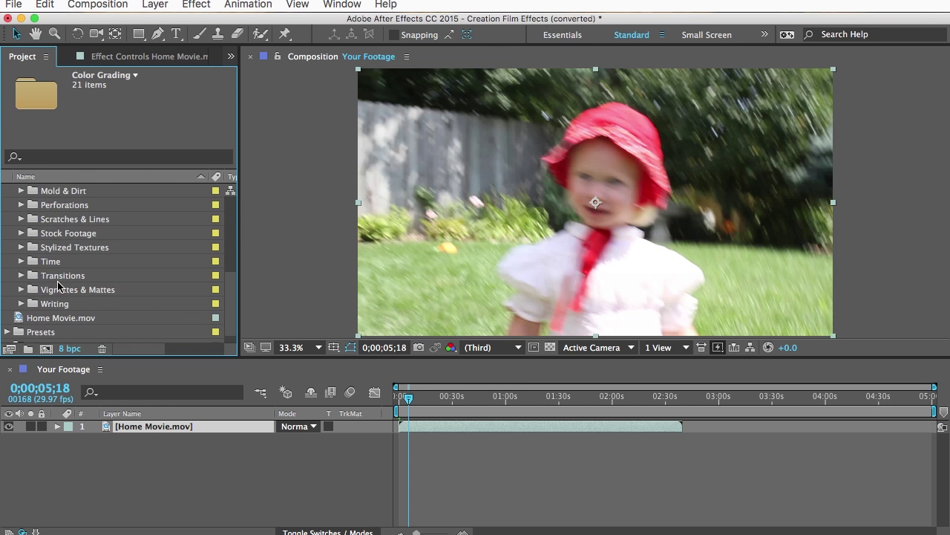
scroll(58, 285, "up", 3)
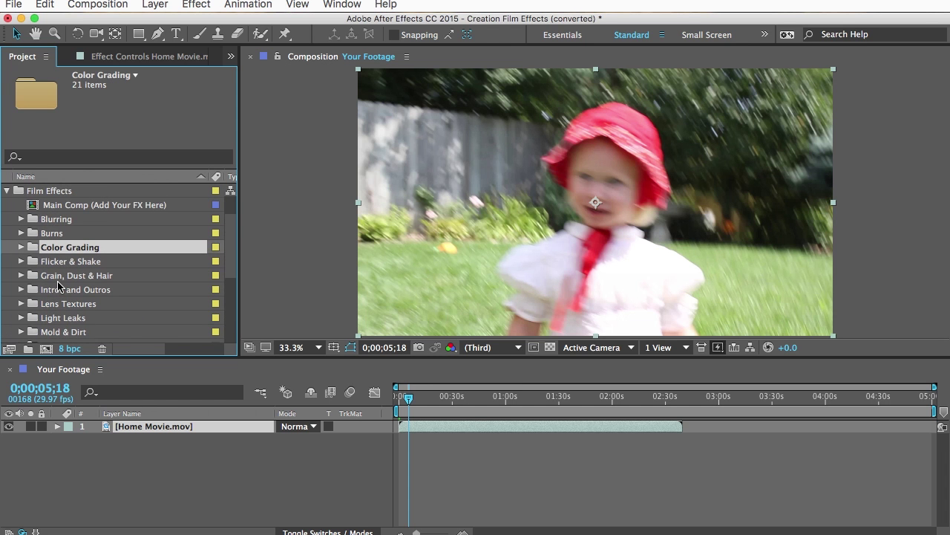
- Open the Main Comp (Add Your FX Here) composition from the Film Effects folder
left_click(53, 208)
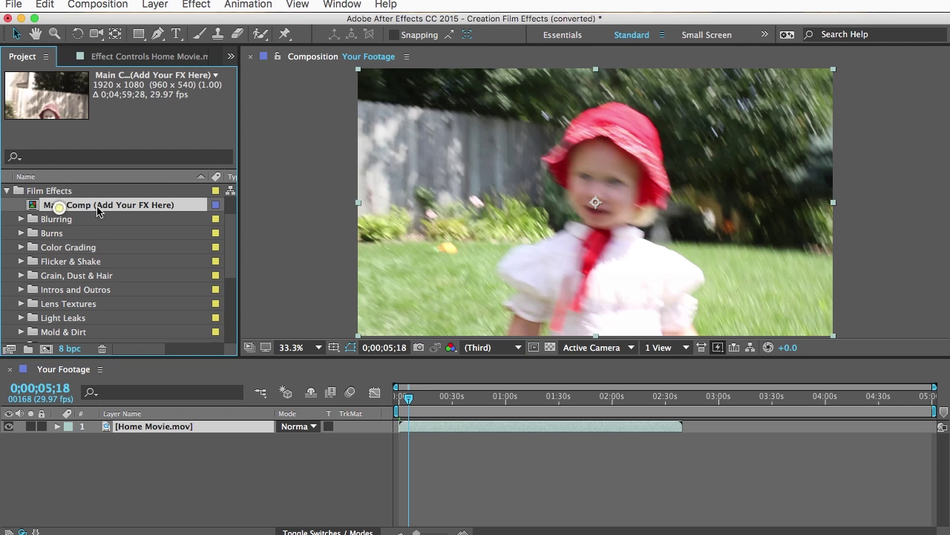
double_click(49, 207)
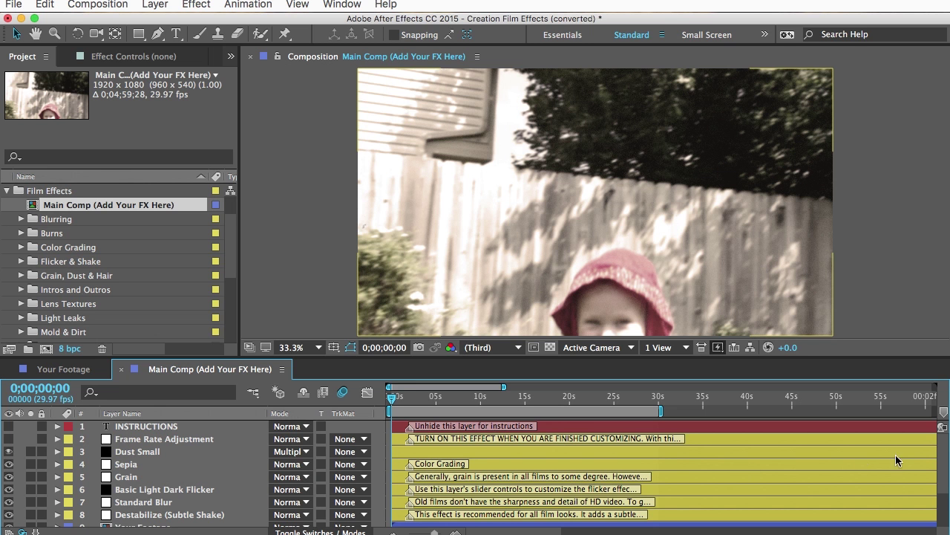
mouse_move(946, 450)
left_mouse_down()
mouse_move(945, 492)
mouse_move(945, 443)
left_mouse_up()
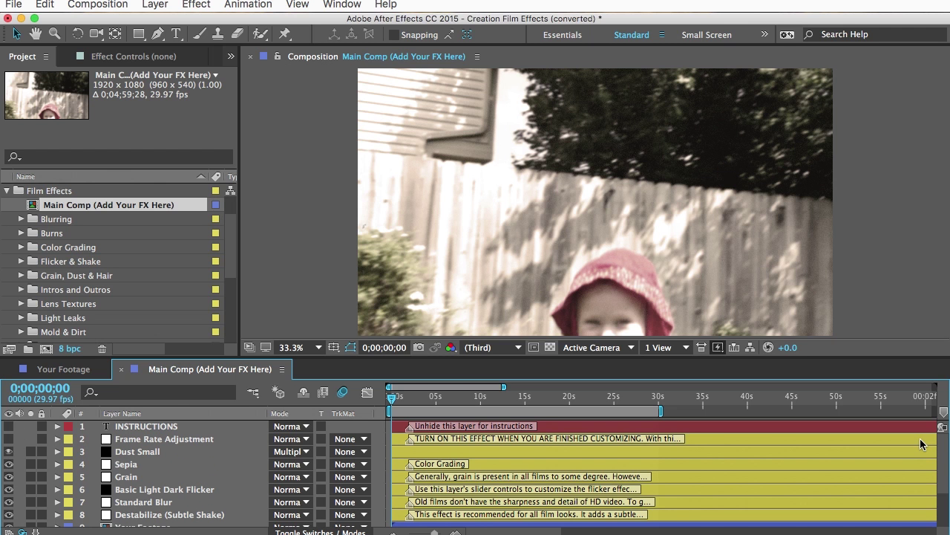
- Show the INSTRUCTIONS layer of the main composition briefly, and hide it again
left_click(657, 428)
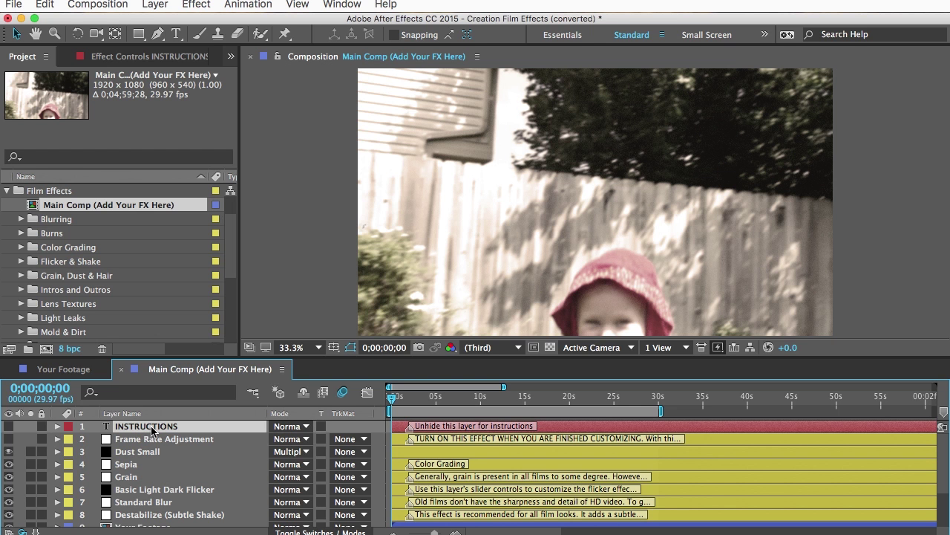
left_click(9, 426)
left_click(9, 427)
- Go through the yellow effect layers by selecting Frame Rate Adjustment, Dust Small and Sepia in turn
left_click(706, 439)
left_click(705, 452)
left_click(704, 464)
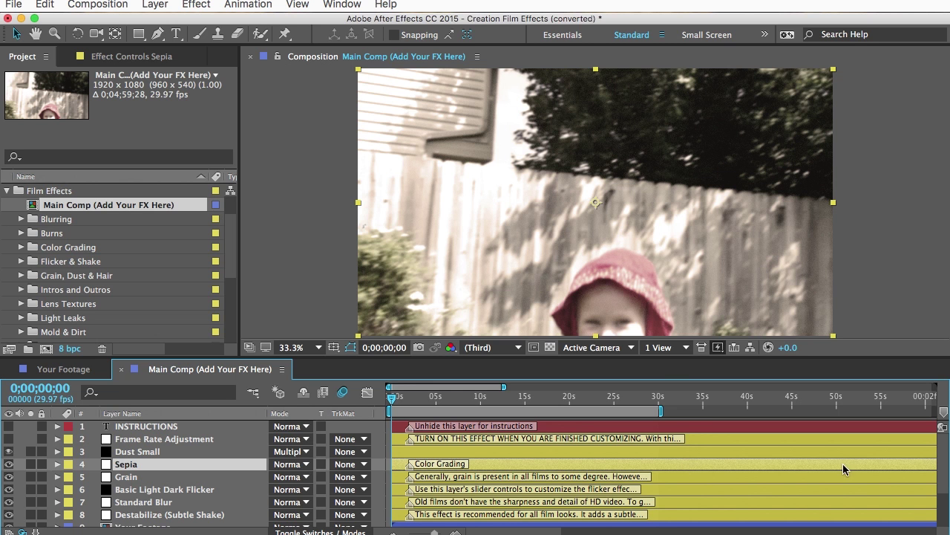
- Select the Your Footage layer beneath the yellow effect layers of the main composition
scroll(944, 458, "down", 3)
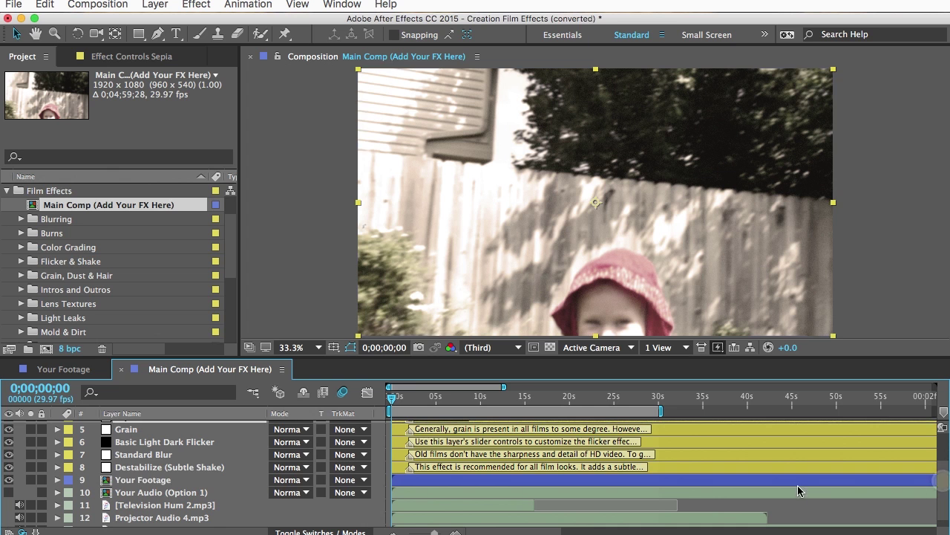
left_click(728, 483)
left_click(145, 483)
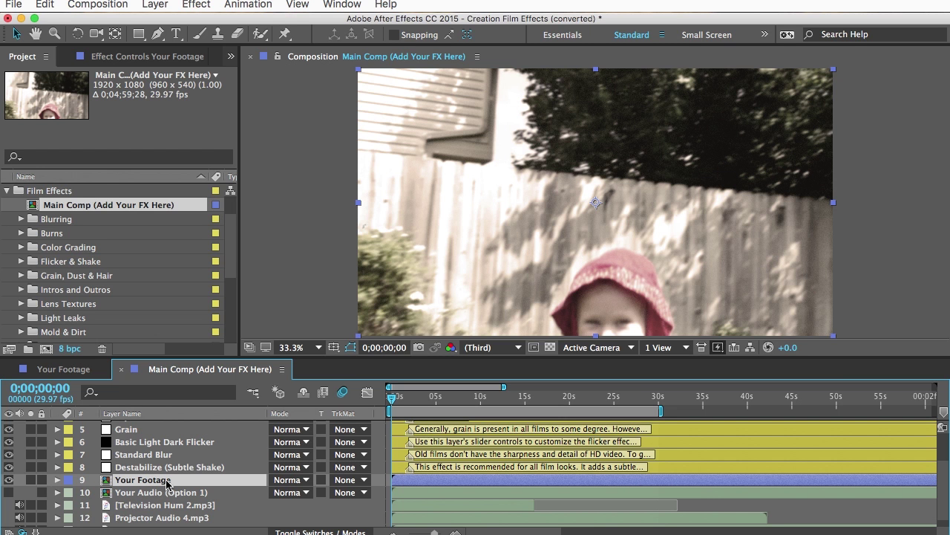
- Delete all the yellow effect layers from Frame Rate Adjustment through Destabilize (Subtle Shake) in the main composition
scroll(104, 478, "up", 3)
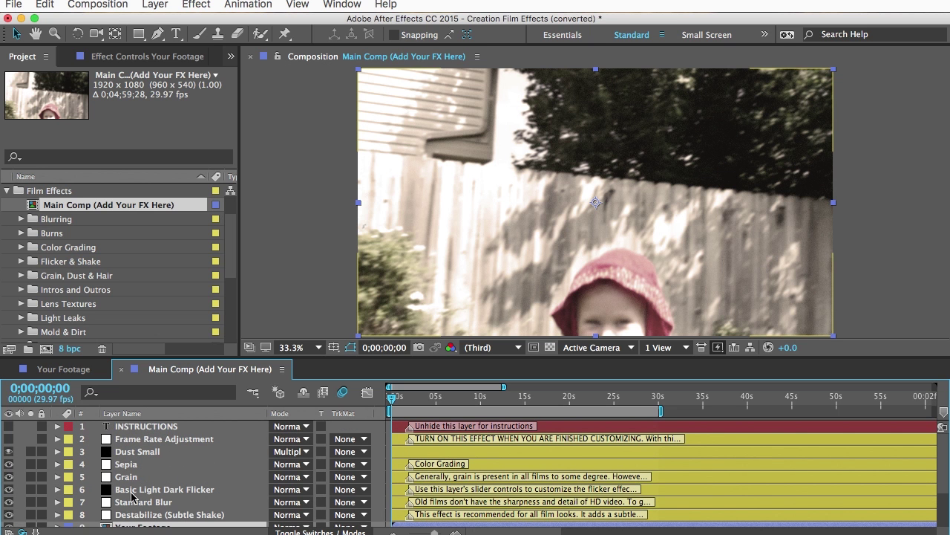
left_click(154, 440)
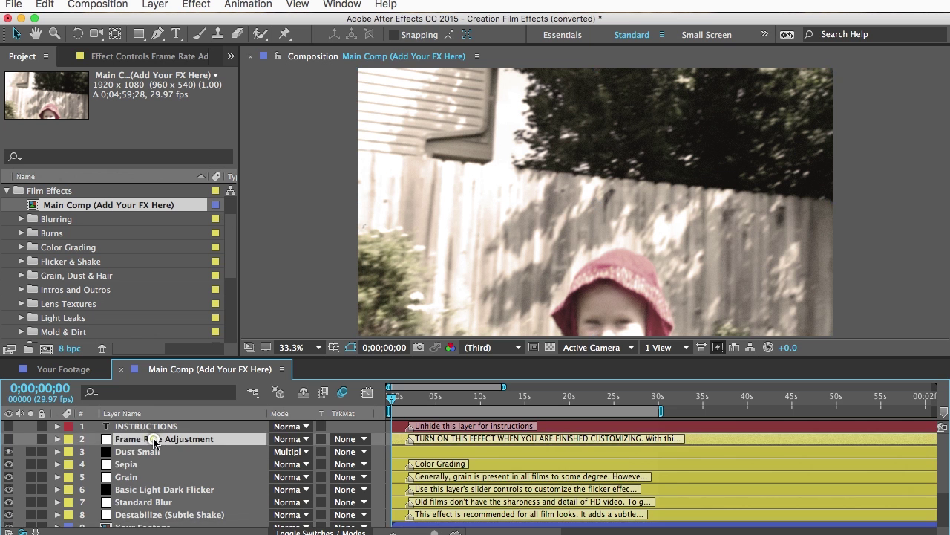
scroll(156, 453, "down", 3)
left_click(154, 457, "shift")
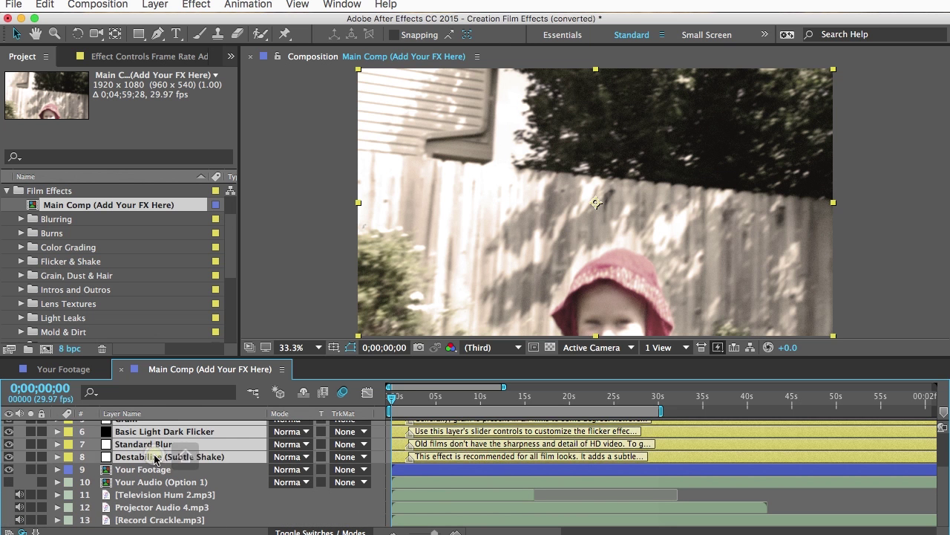
key("Delete")
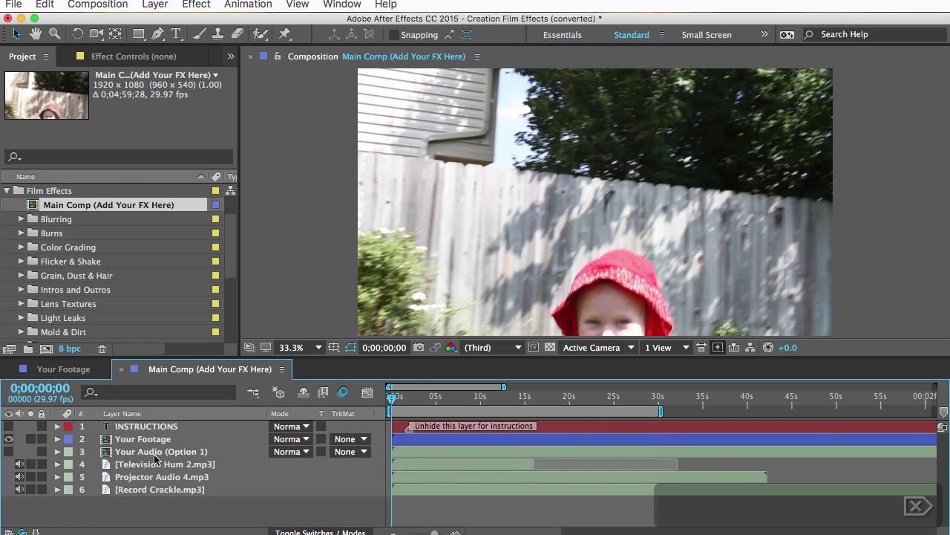
- Delete the audio layers from Your Audio (Option 1) through Record Crackle.mp3, and view Your Footage at 0;00;05;15
left_click(154, 451)
left_click(153, 492, "shift")
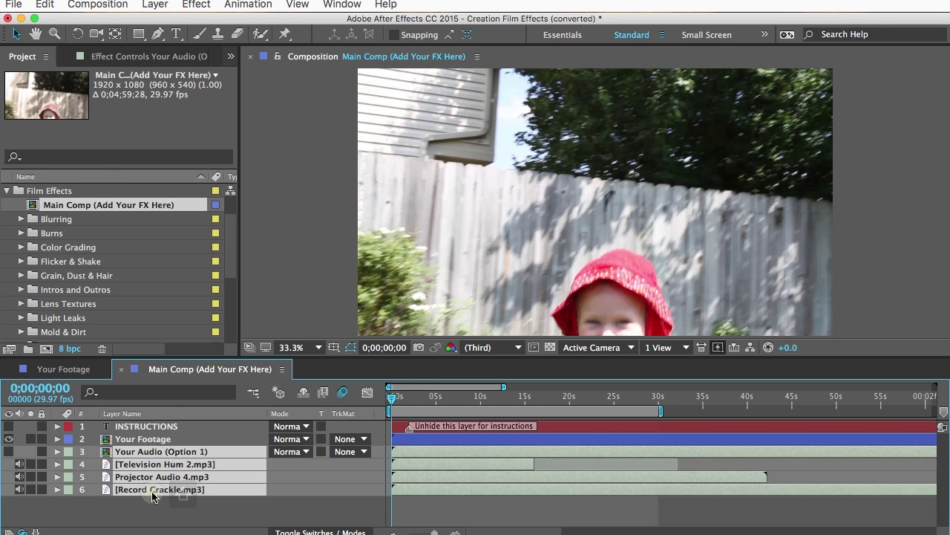
key("Delete")
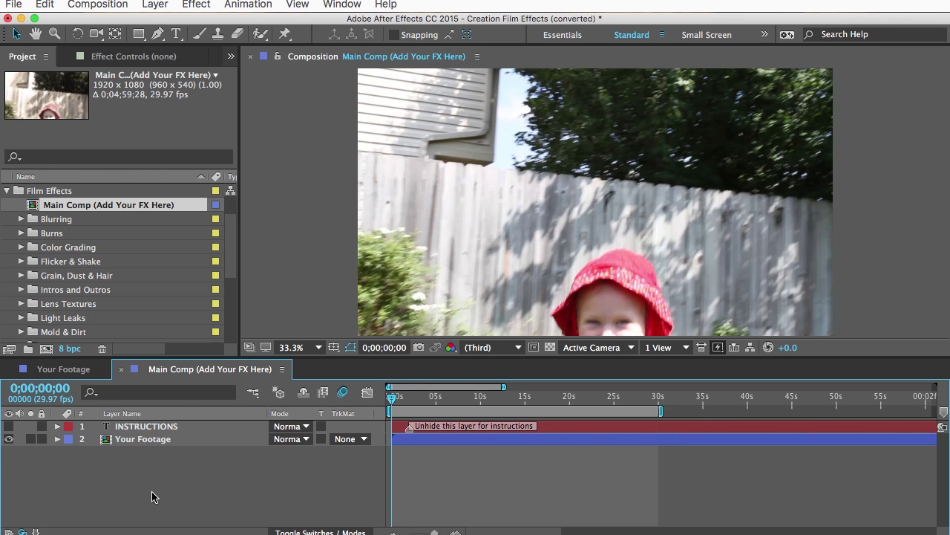
left_click(158, 439)
left_click_drag(392, 398, 440, 399)
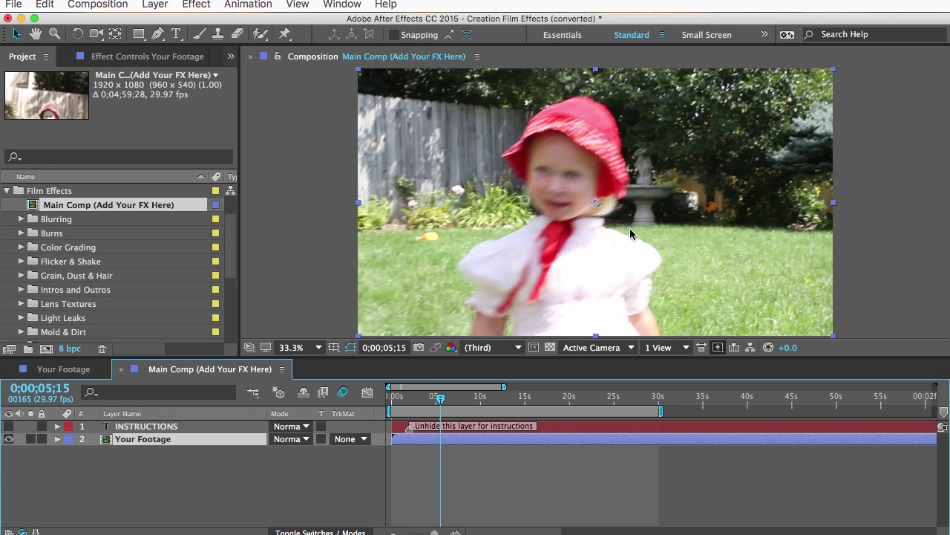
- Expand the Color Grading folder and open its Color Grading Preview composition
left_click(65, 247)
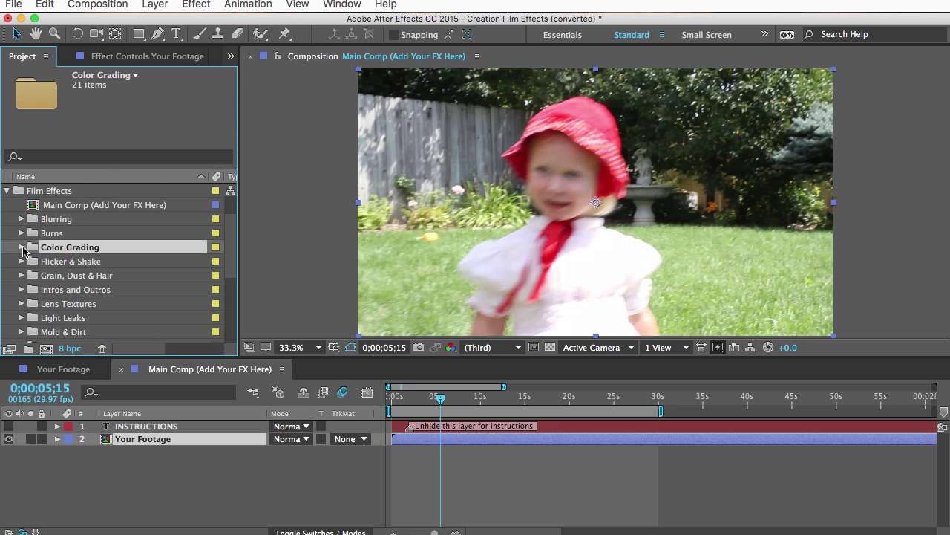
left_click(20, 248)
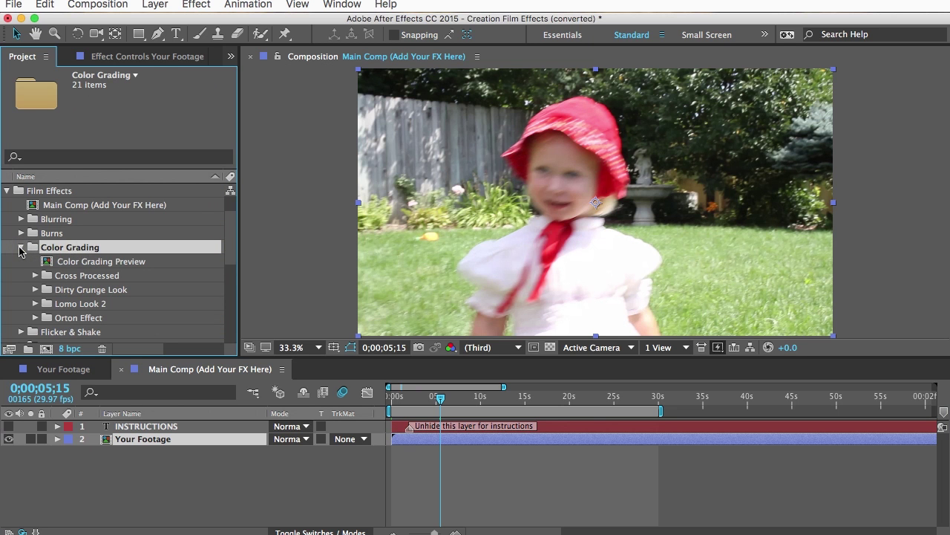
left_click(91, 261)
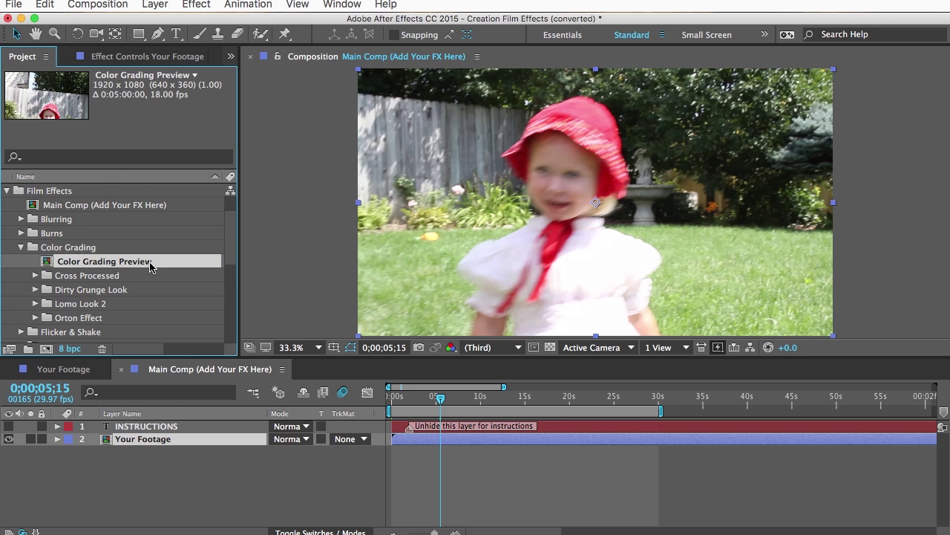
double_click(92, 264)
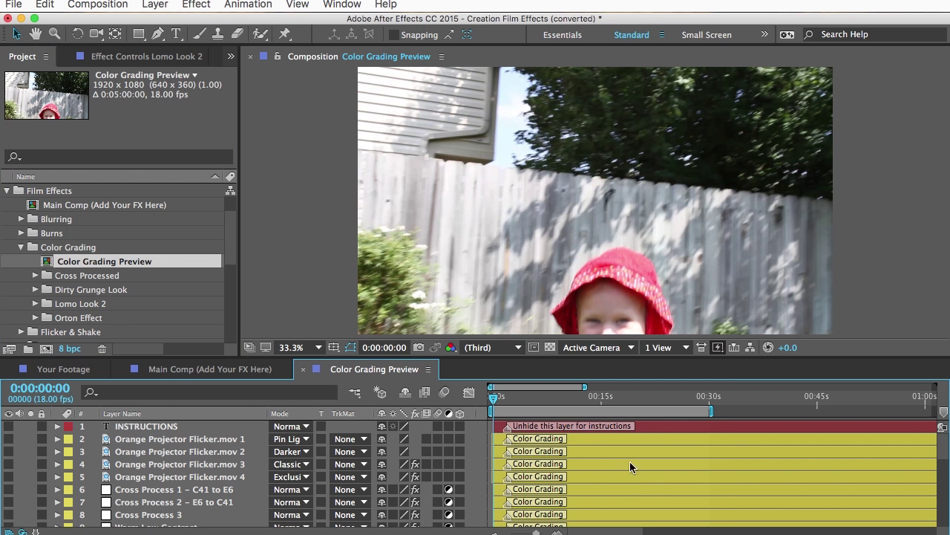
- Preview color grading looks by briefly showing Orange Projector Flicker.mov 3, Cross Process 1 – C41 to E6, Cross Process 3 and Monochrome Yellow
mouse_move(942, 451)
left_mouse_down()
mouse_move(946, 512)
mouse_move(946, 434)
left_mouse_up()
left_click(9, 464)
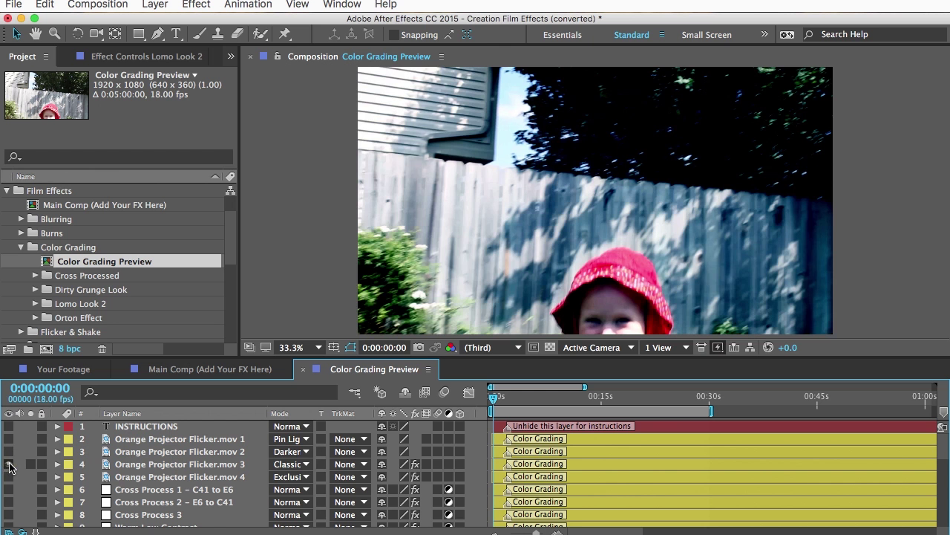
left_click(9, 464)
left_click(9, 490)
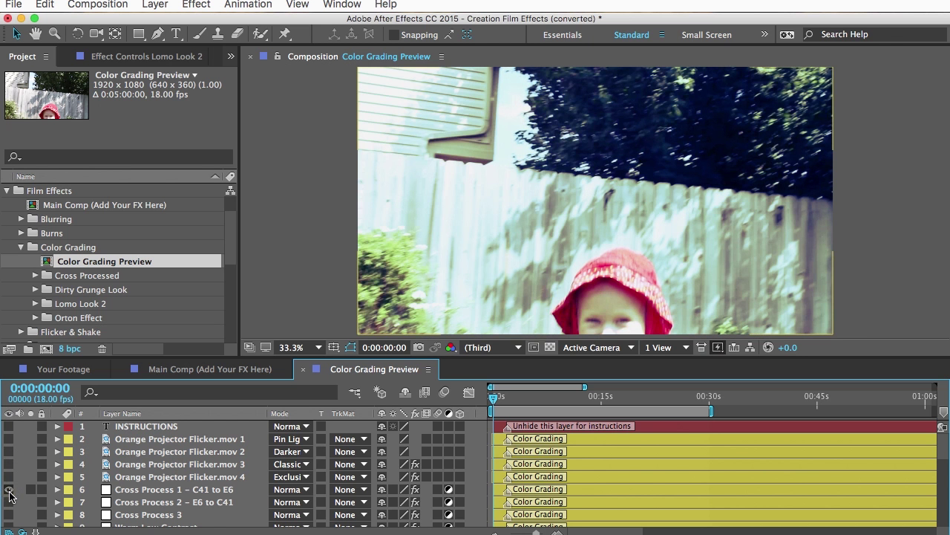
left_click(8, 490)
left_click(9, 515)
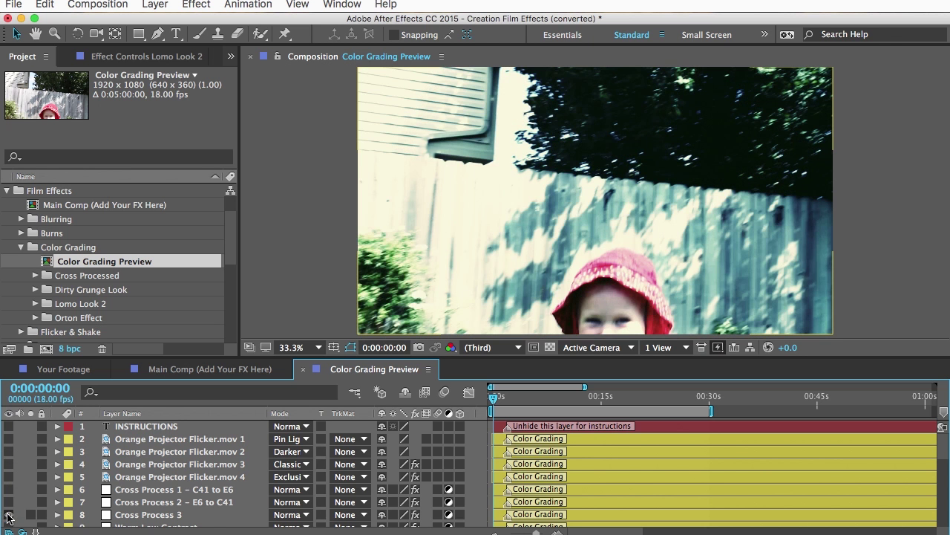
left_click(9, 514)
scroll(130, 504, "down", 4)
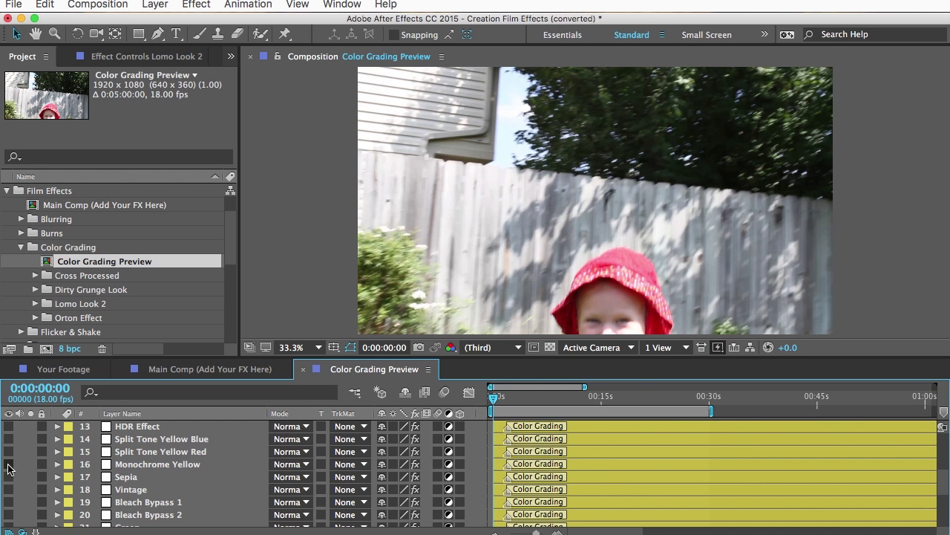
left_click(9, 465)
left_click(9, 466)
- Copy the Monochrome Yellow layer and close the Color Grading Preview composition to return to the main composition
left_click(149, 467)
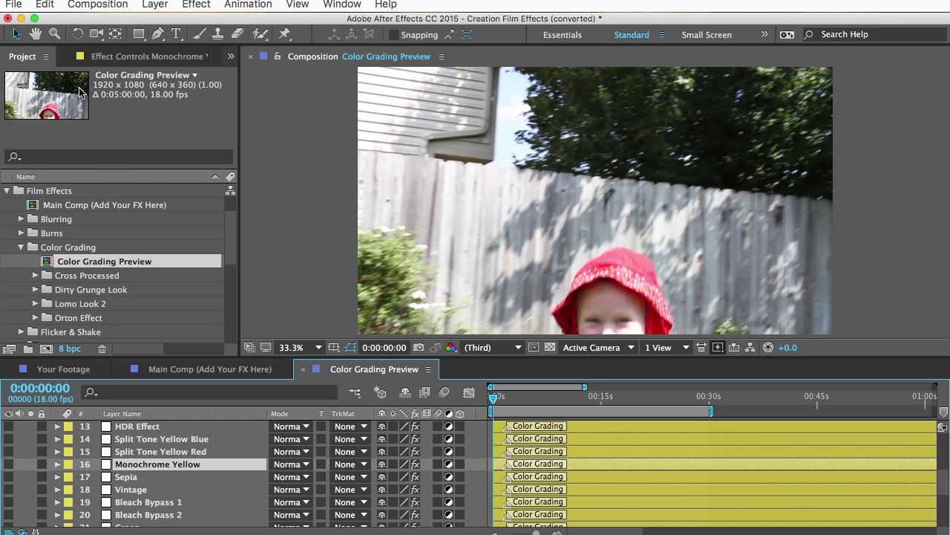
left_click(46, 5)
left_click(59, 86)
left_click(304, 370)
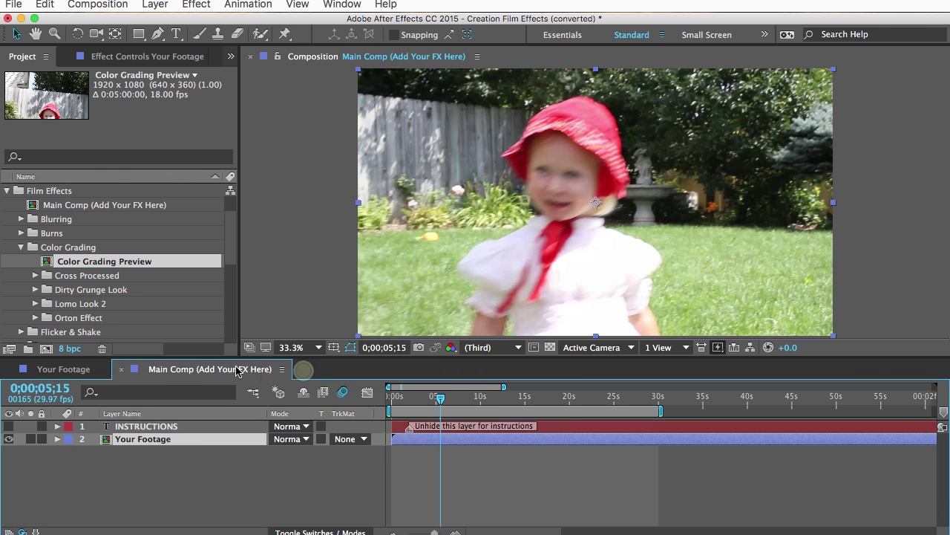
- Paste the Monochrome Yellow layer above Your Footage in the main composition and make it visible
left_click(45, 4)
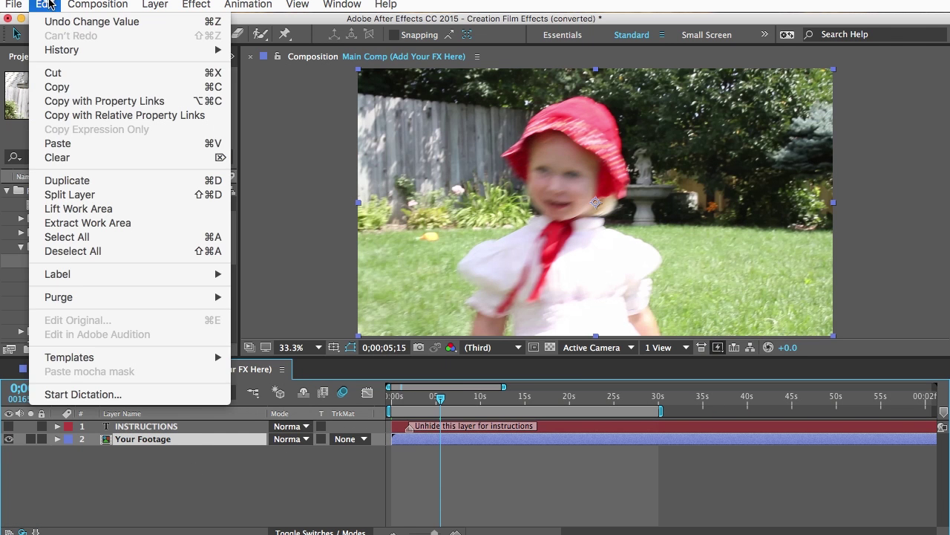
left_click(67, 142)
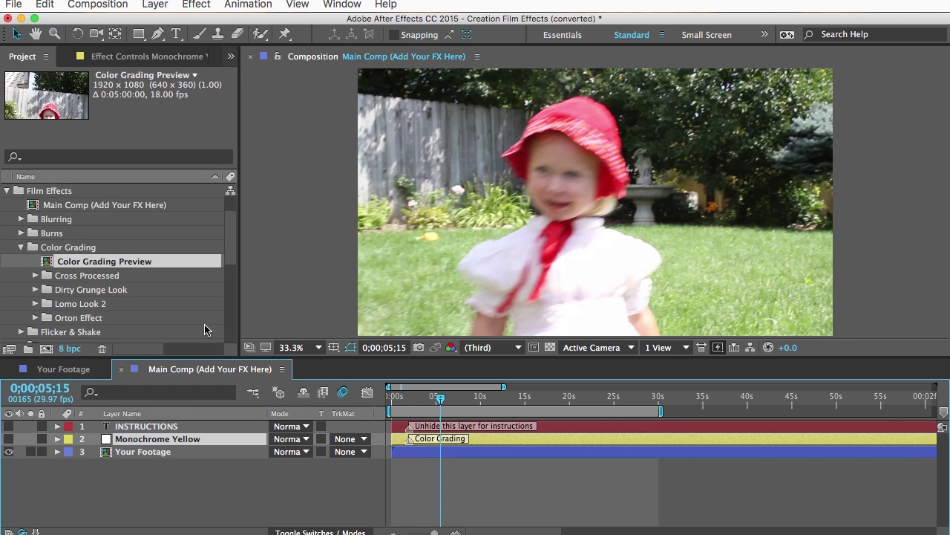
left_click(9, 439)
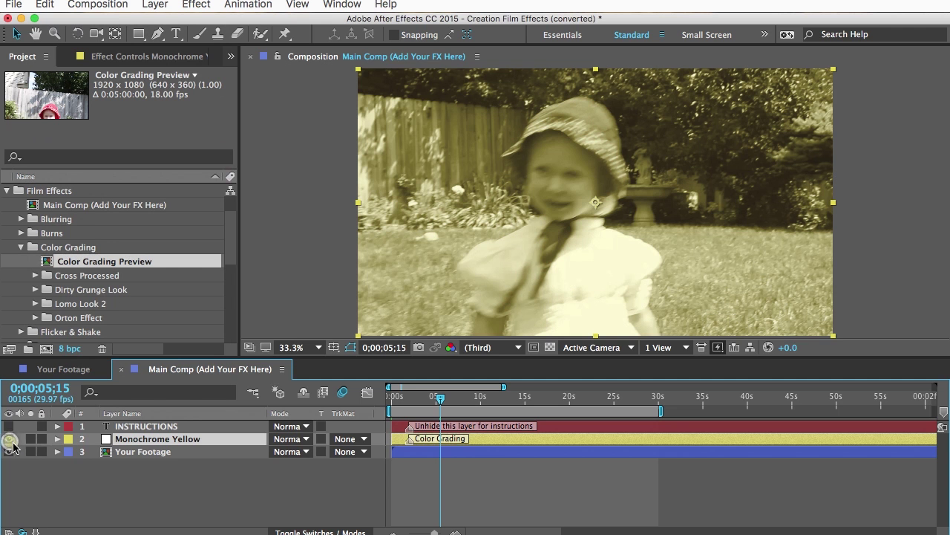
left_click(215, 509)
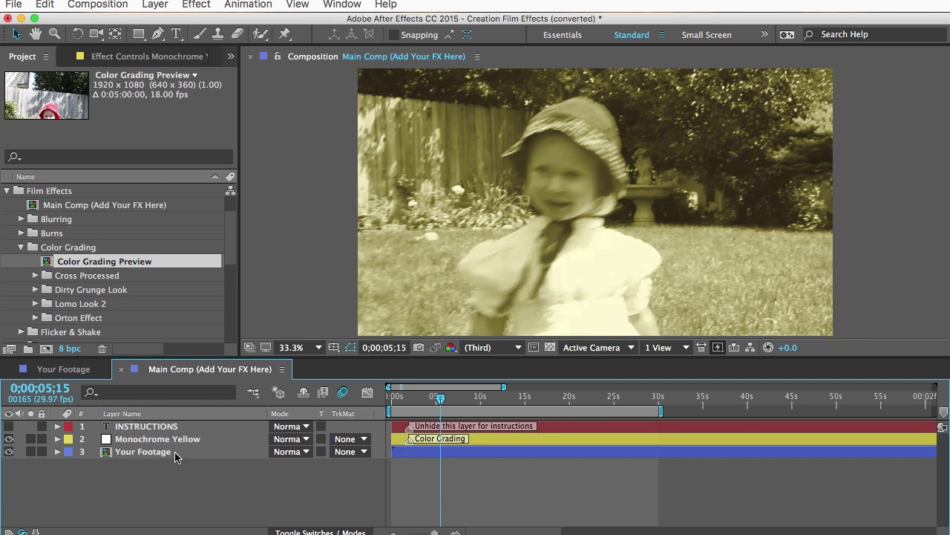
- Collapse the Color Grading folder and open the Blurring Effects Preview composition from the Blurring folder
left_click(20, 248)
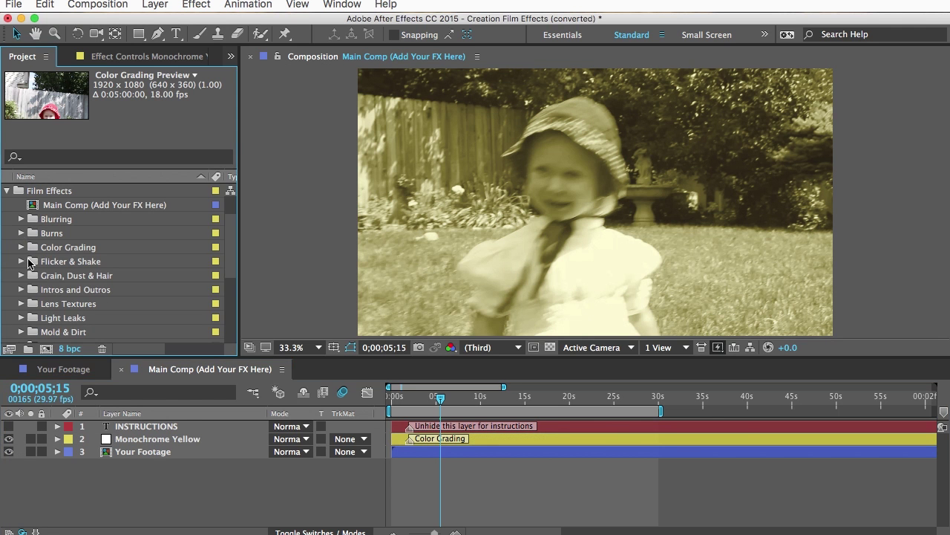
left_click(35, 223)
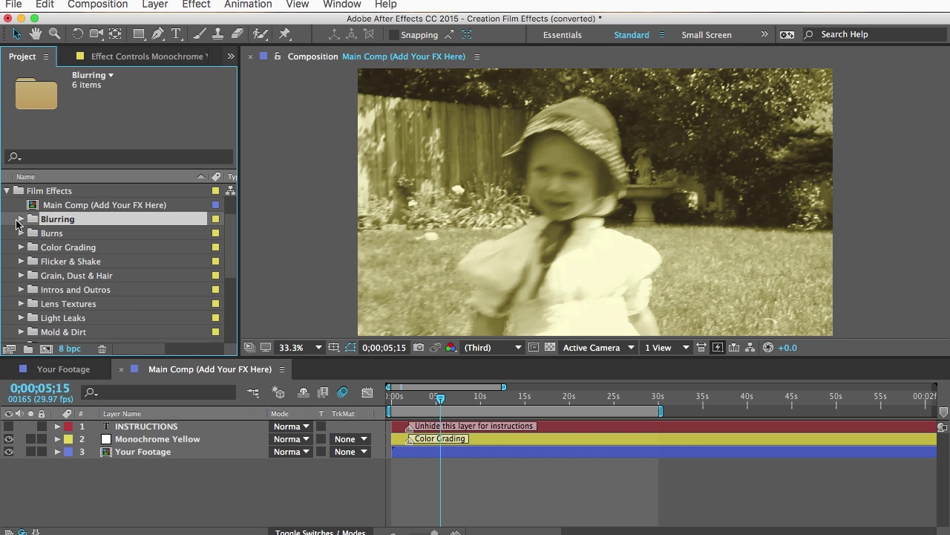
left_click(22, 220)
left_click(70, 234)
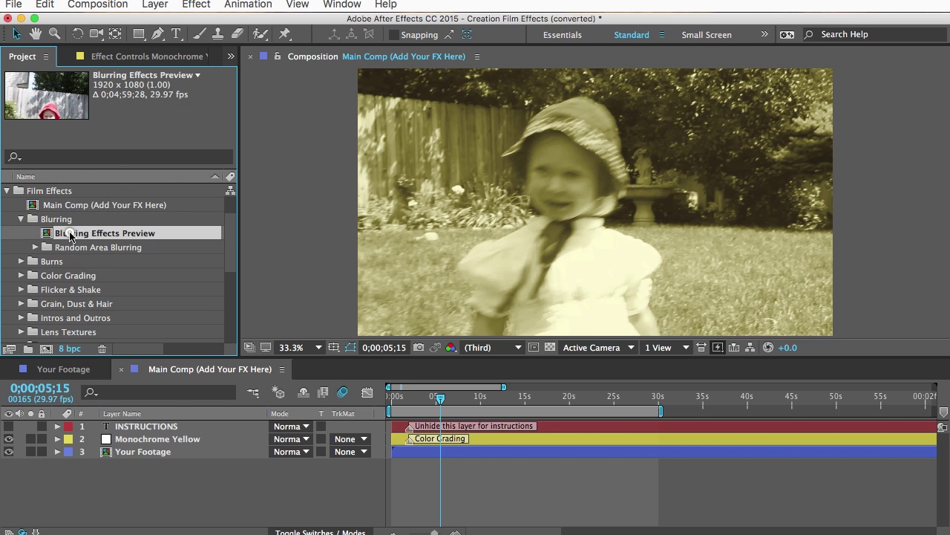
double_click(108, 234)
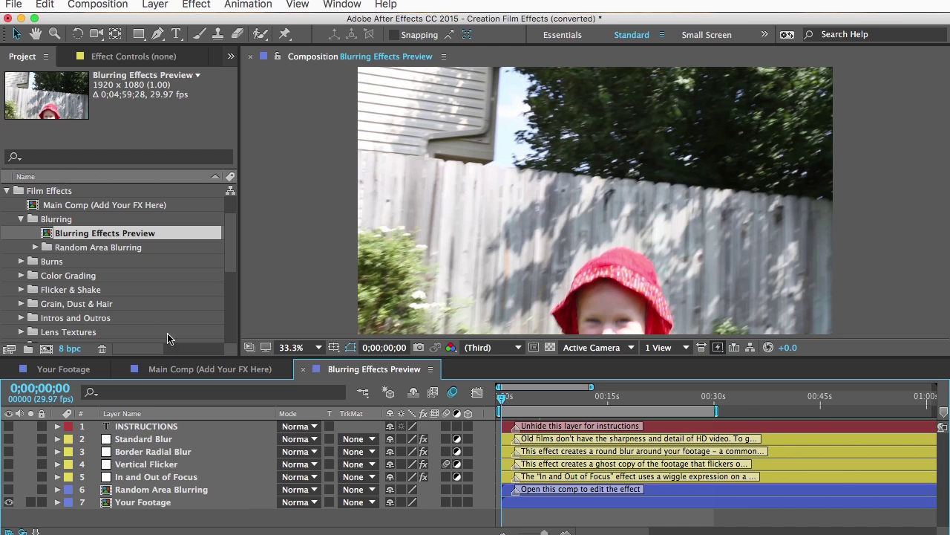
- Look through the Vertical Flicker, Border Radial Blur and In and Out of Focus layers, briefly showing Border Radial Blur
left_click(152, 465)
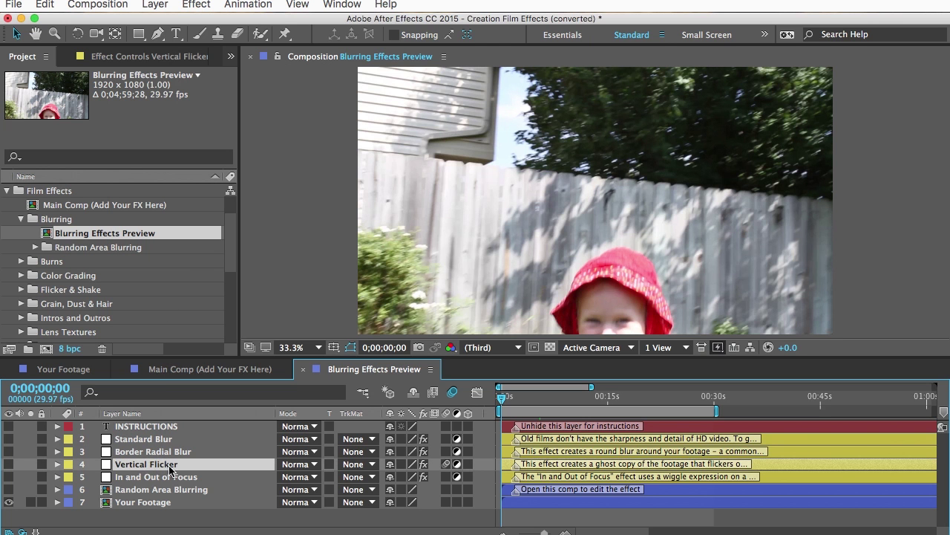
left_click(167, 453)
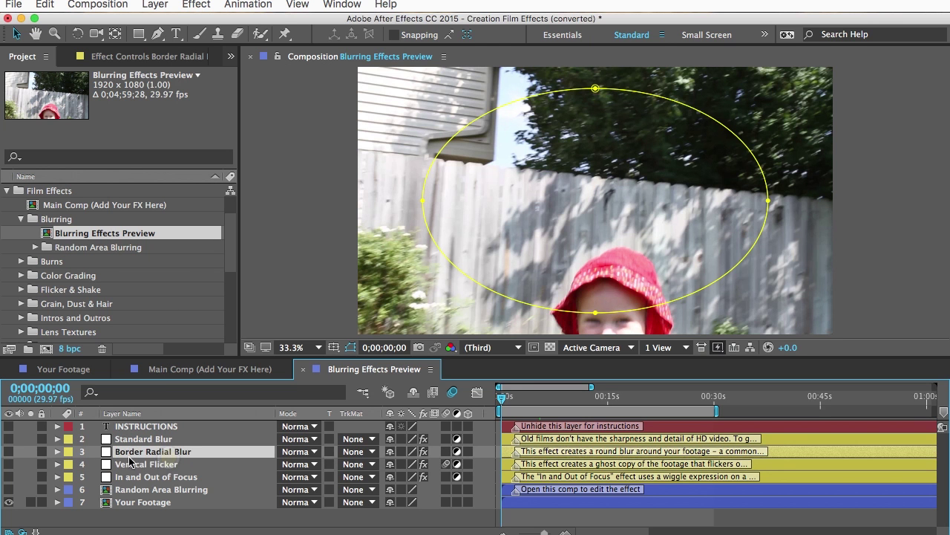
left_click(131, 480)
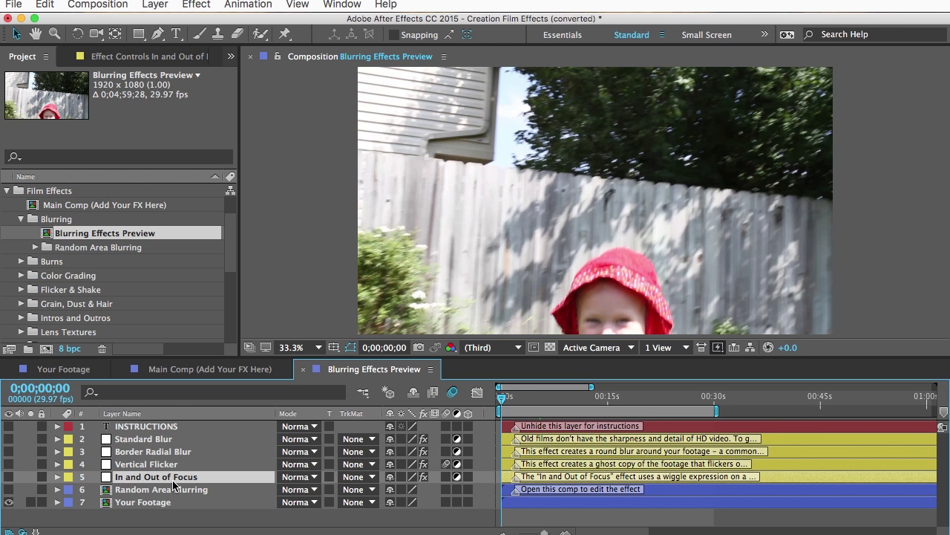
left_click(11, 451)
left_click(10, 452)
- Copy the Standard Blur layer and close the Blurring Effects Preview composition to return to the main composition
left_click(125, 440)
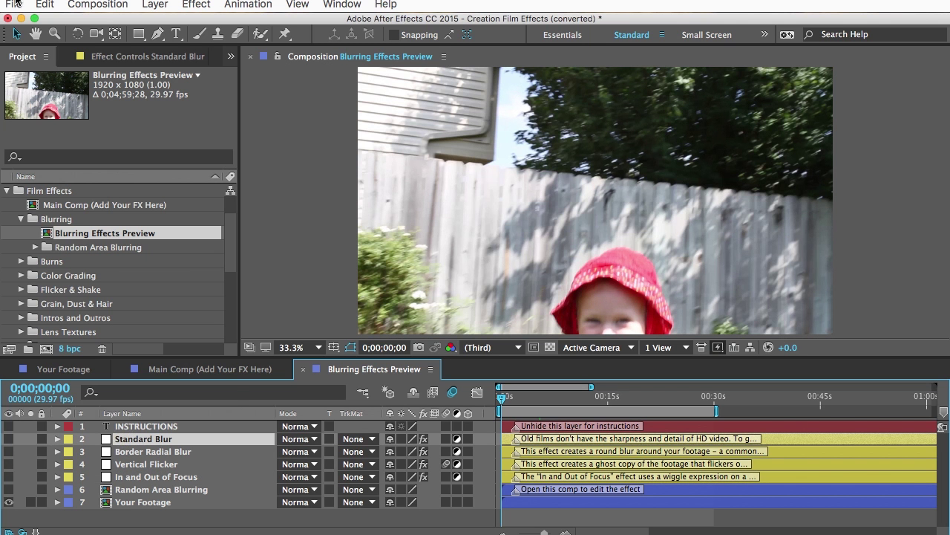
left_click(45, 4)
left_click(49, 86)
left_click(303, 369)
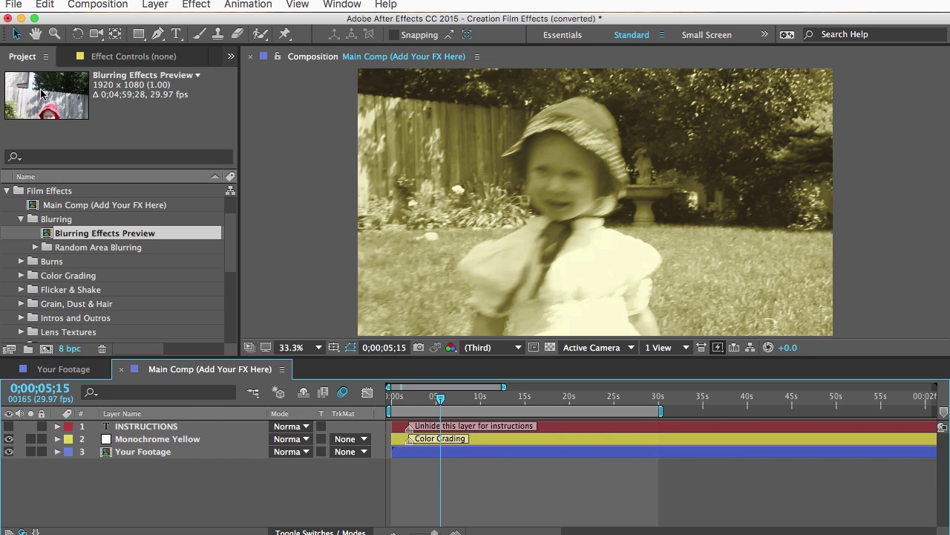
- Paste the Standard Blur layer between Monochrome Yellow and Your Footage in the main composition and make it visible
left_click(45, 5)
left_click(49, 143)
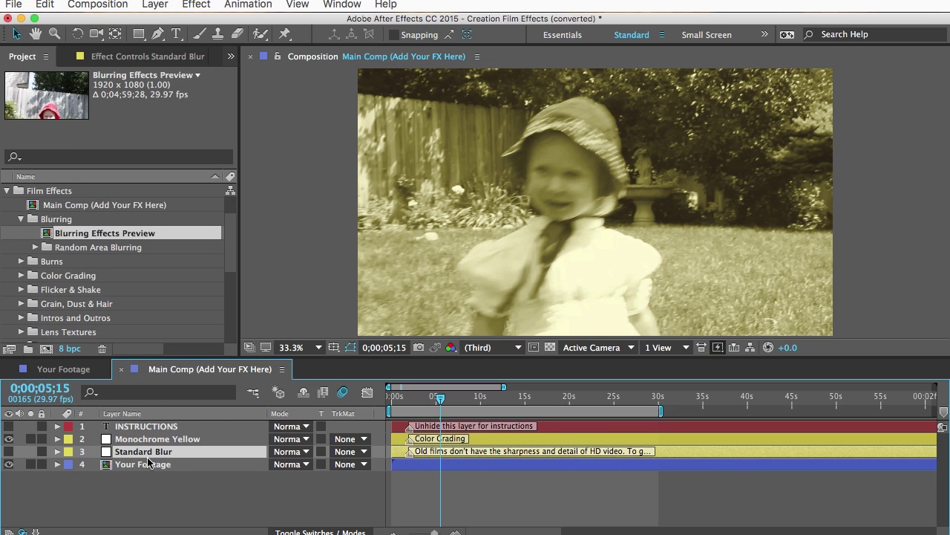
left_click(9, 451)
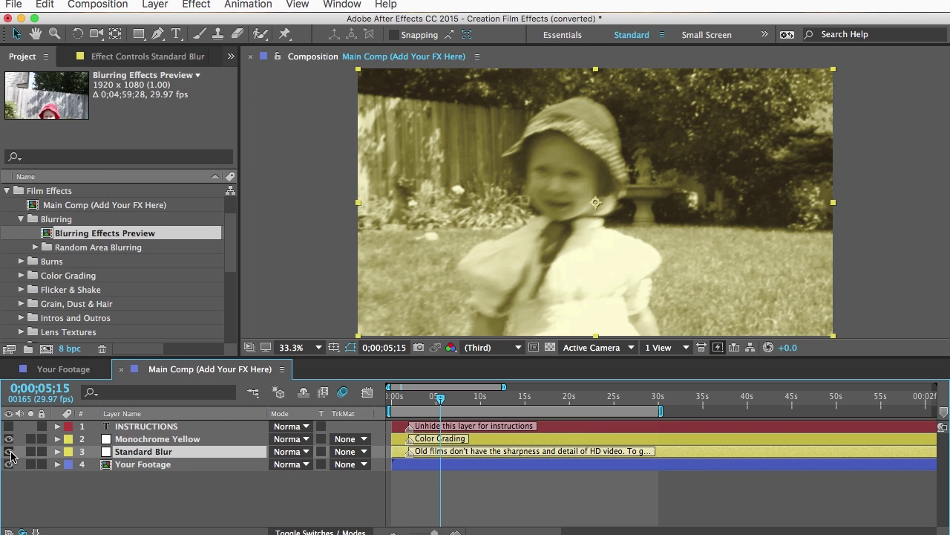
- Collapse the Blurring folder and open the Grain, Dust & Hair Preview composition from the Grain, Dust & Hair folder
left_click(21, 219)
left_click(22, 277)
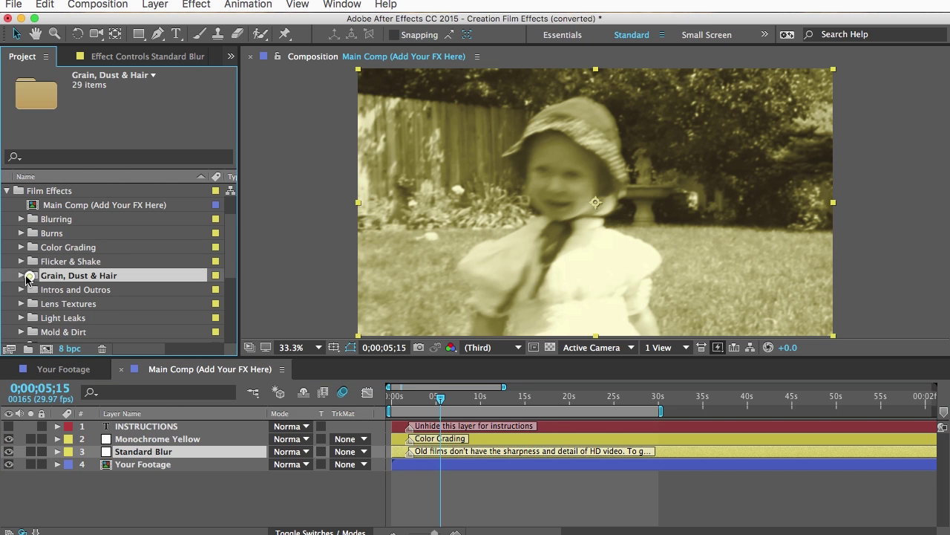
left_click(22, 277)
double_click(68, 278)
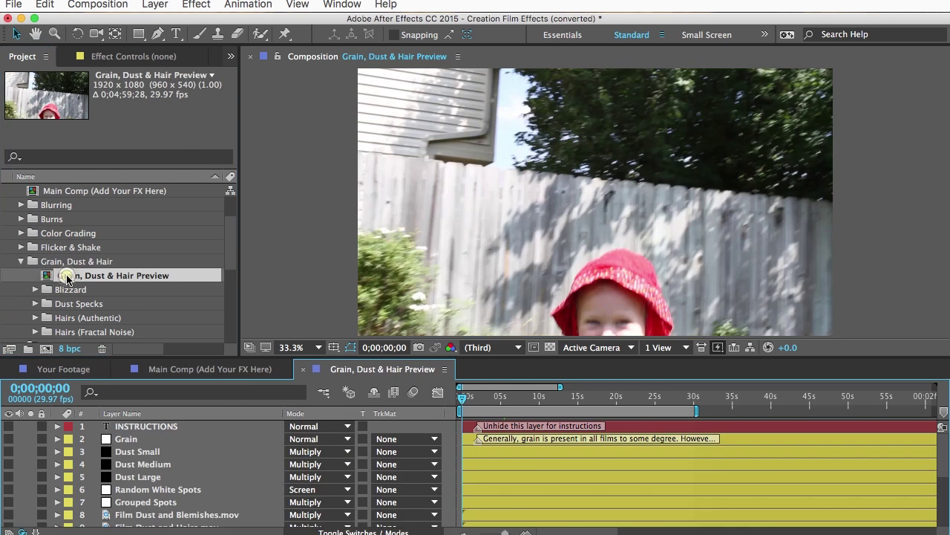
- Copy the Grain and Film Dust and Scratches 16x9.mov layers and close the Grain, Dust & Hair Preview composition
left_click(126, 440)
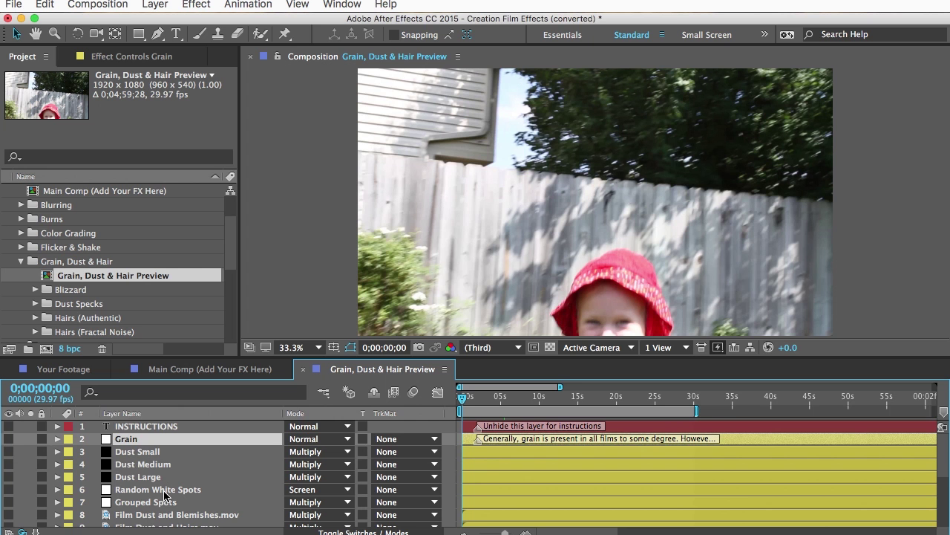
scroll(164, 496, "down", 5)
scroll(164, 494, "up", 5)
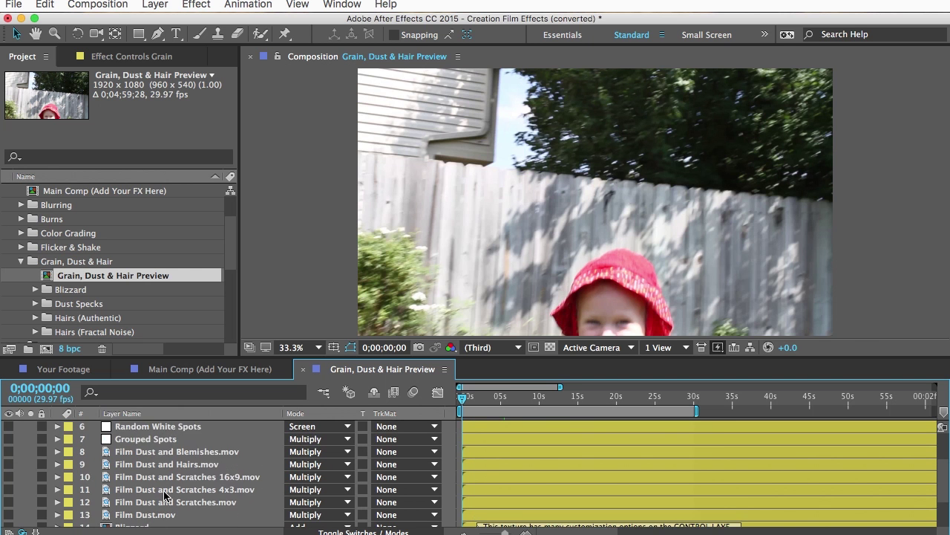
scroll(163, 493, "down", 3)
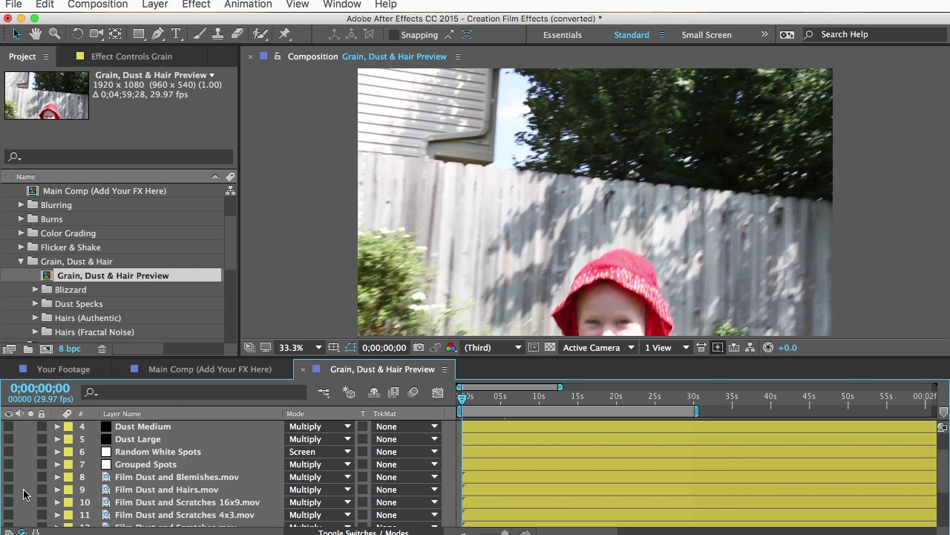
left_click(138, 505)
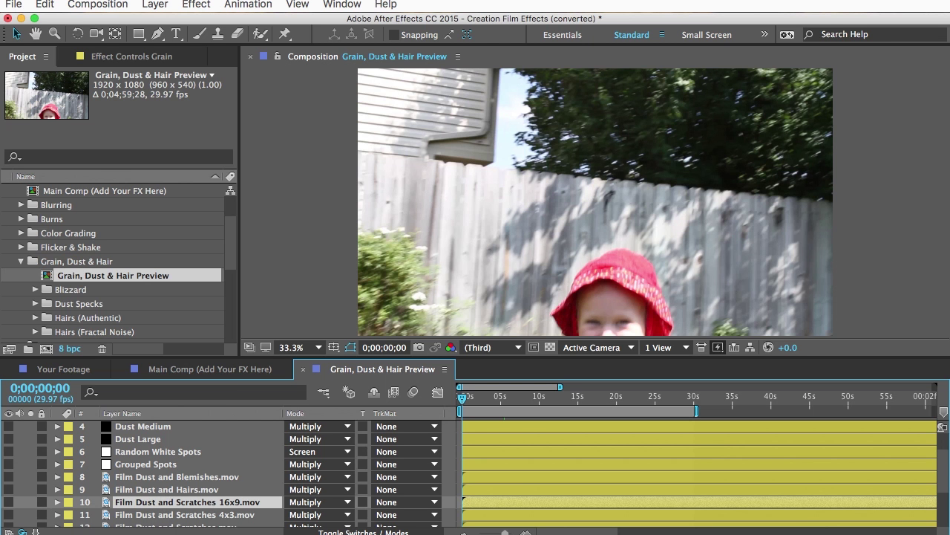
left_click(43, 5)
left_click(56, 87)
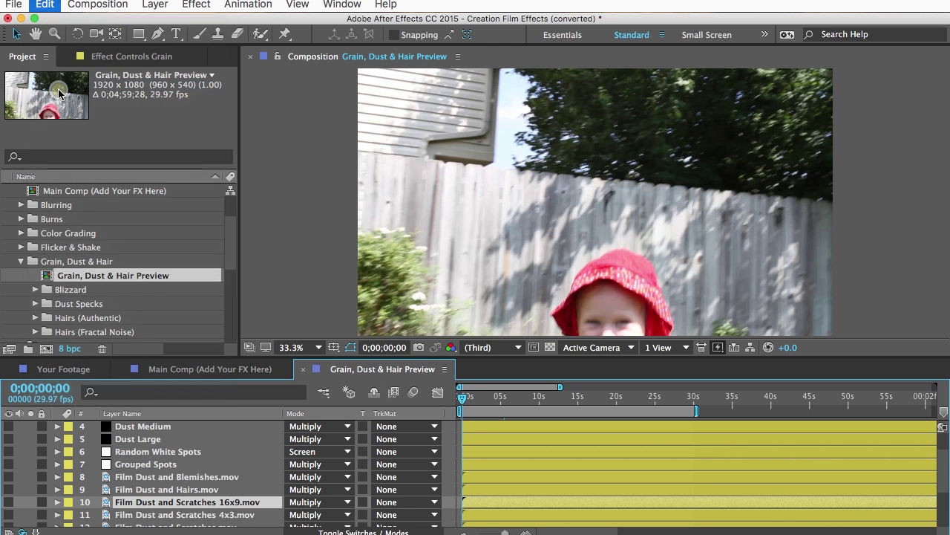
left_click(303, 369)
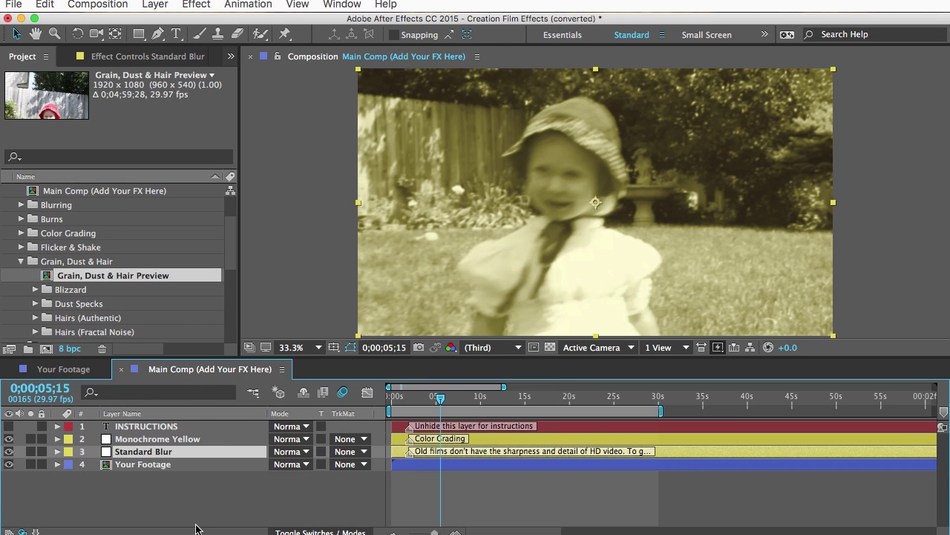
- Paste the Grain and Film Dust and Scratches 16x9.mov layers above Standard Blur in the main composition and make both visible
left_click(45, 5)
left_click(66, 141)
left_click(8, 451)
left_click(8, 464)
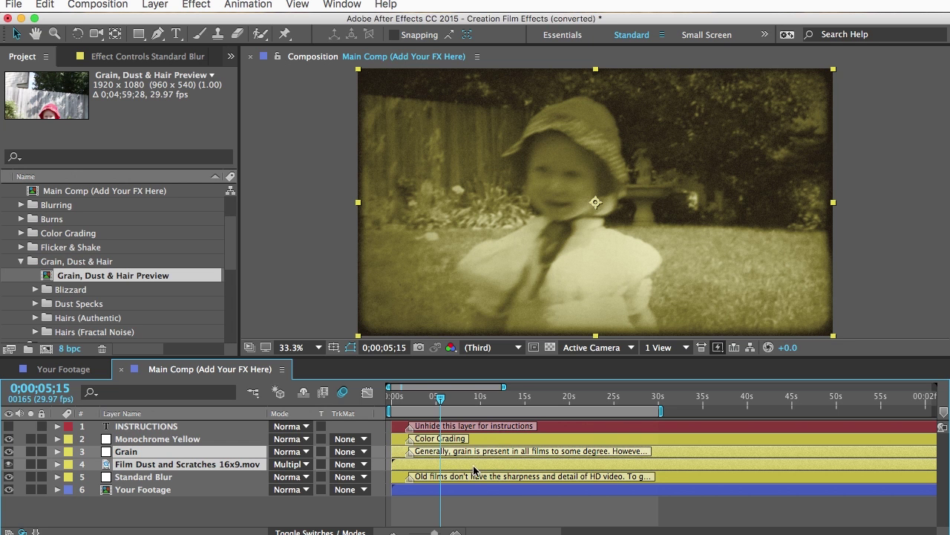
- Show the Grain layer's effect controls and collapse the EFFECTS and Add Grain groups
left_click(128, 450)
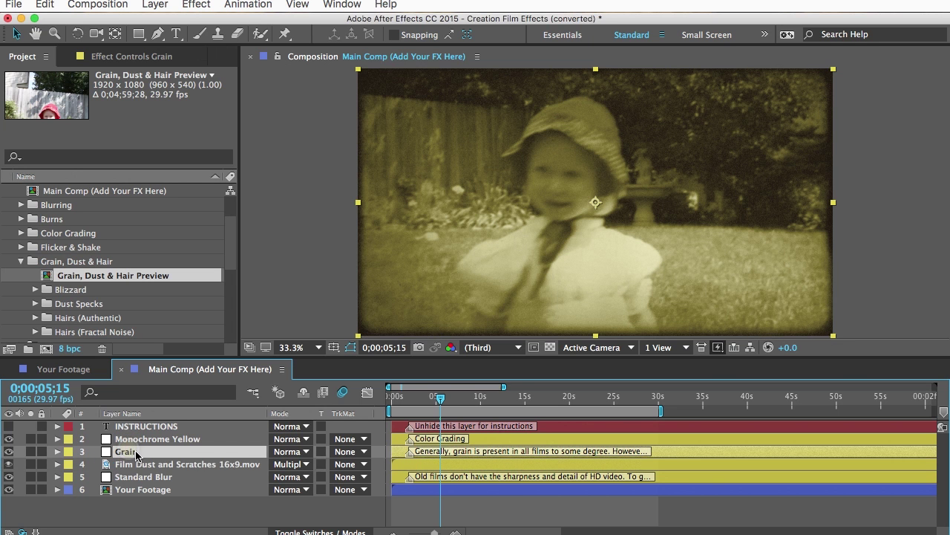
left_click(119, 58)
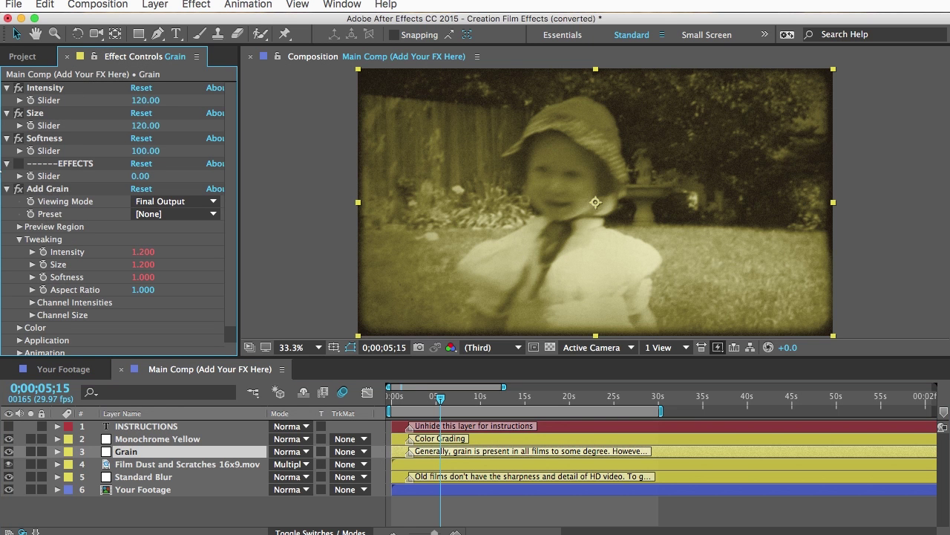
left_click(6, 164)
left_click(7, 176)
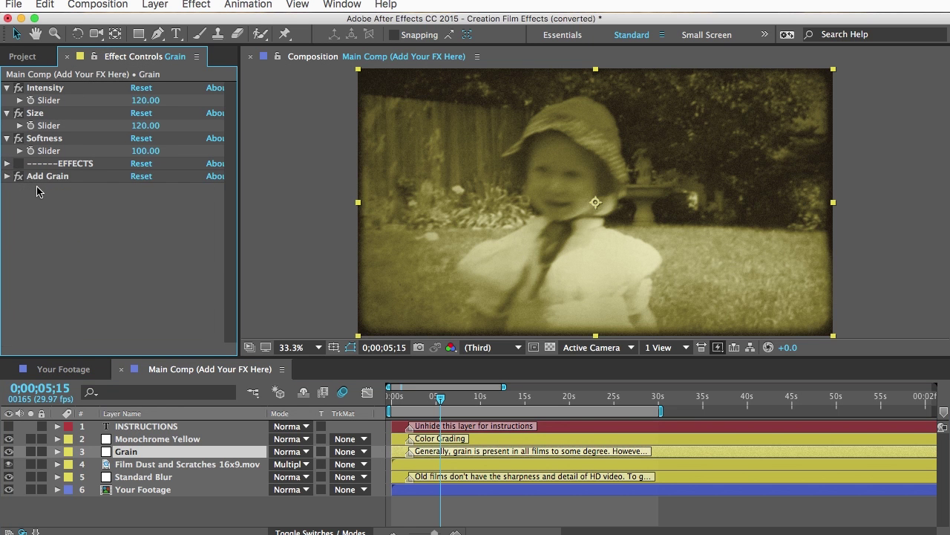
- Set the Grain layer's Size to 274 and Softness to 243, and lower its Intensity
left_click(46, 88)
left_click(45, 113)
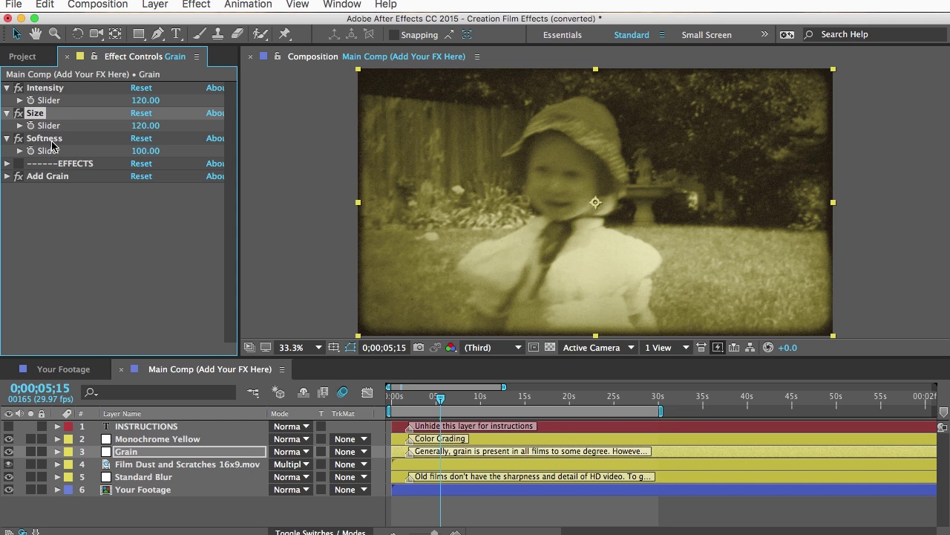
left_click_drag(141, 126, 252, 127)
left_click_drag(143, 151, 247, 156)
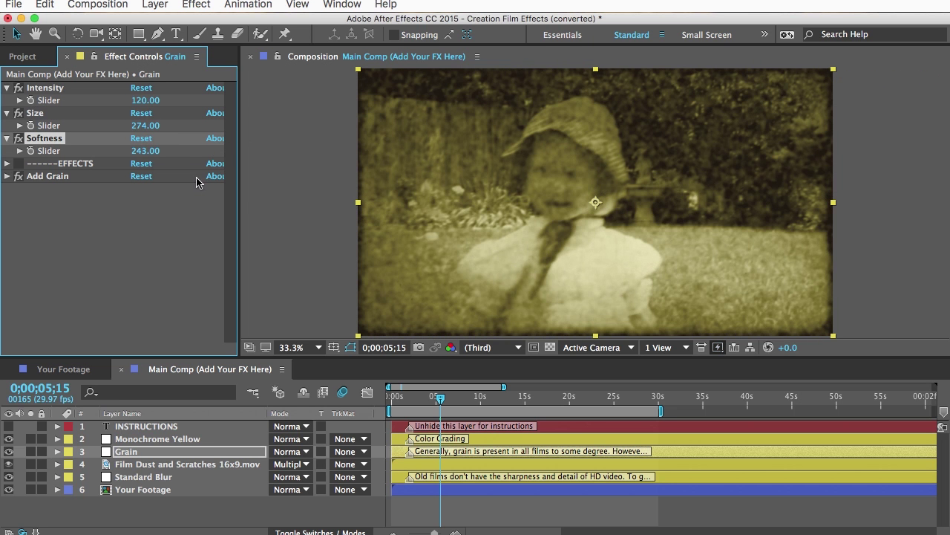
left_click_drag(143, 102, 119, 104)
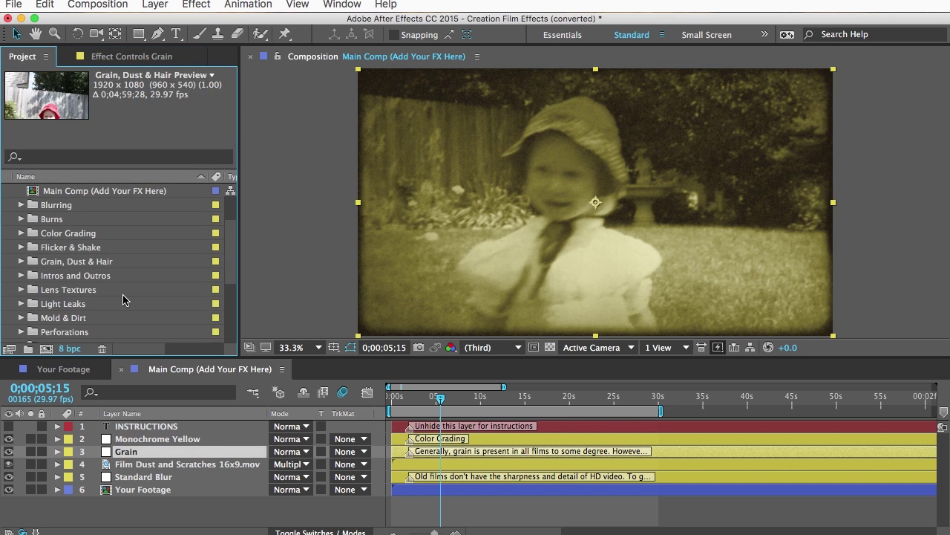
- Open the Scratches & Lines Preview composition from the Scratches & Lines folder
scroll(123, 300, "down", 5)
left_click(78, 277)
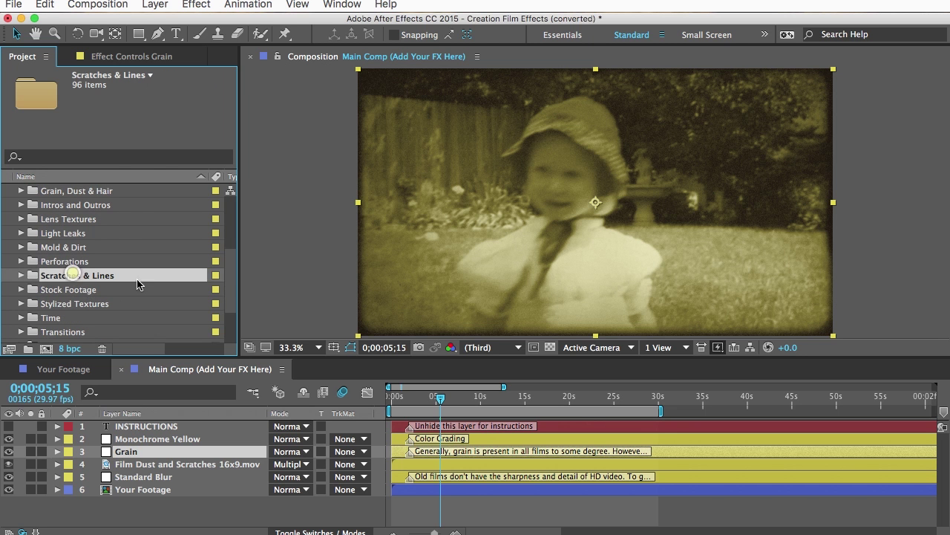
left_click(22, 276)
double_click(87, 205)
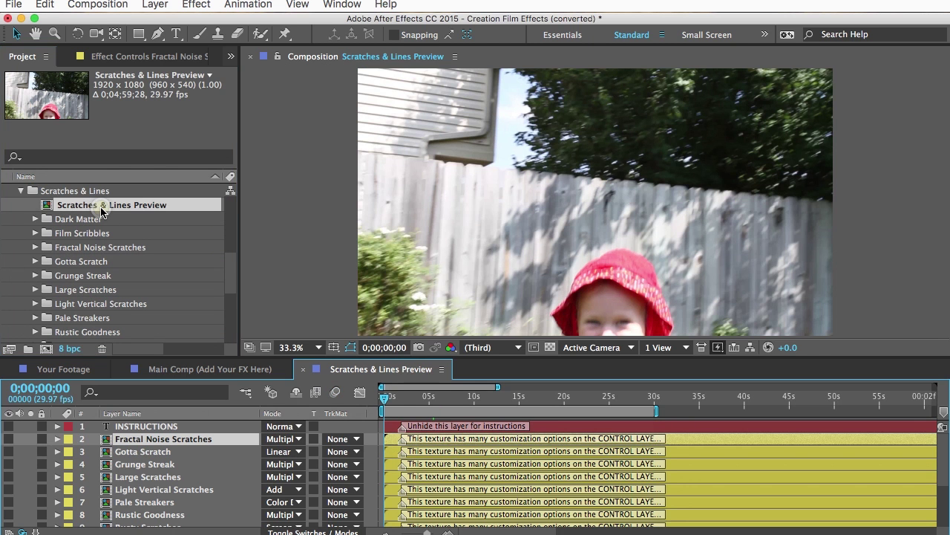
- Look through the scratch layers and read the marker comment on the Gotta Scratch layer
scroll(763, 489, "down", 3)
scroll(763, 489, "up", 3)
left_click(107, 451)
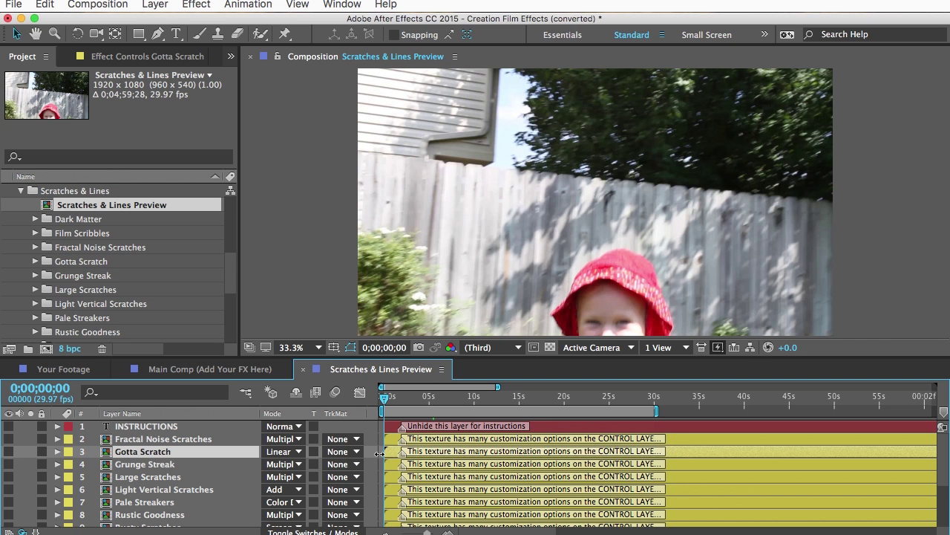
double_click(403, 453)
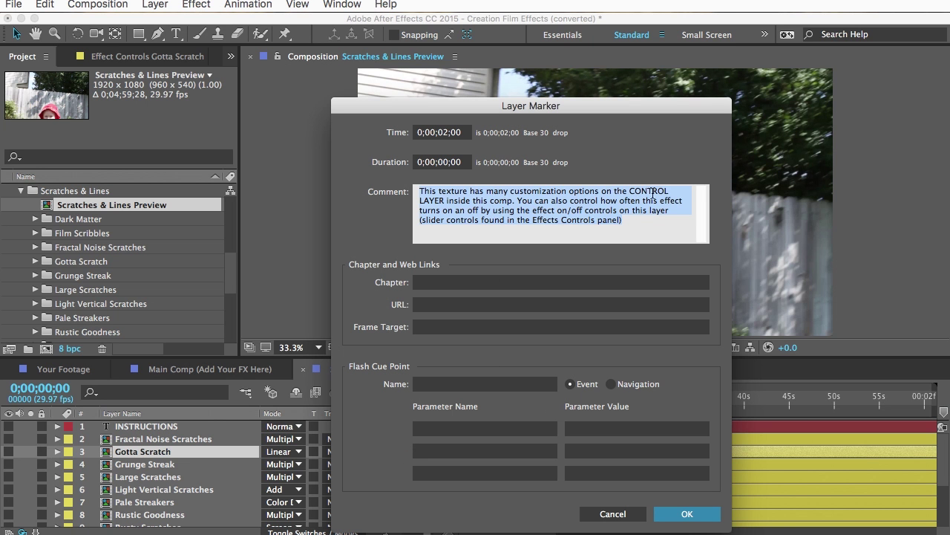
left_click(686, 513)
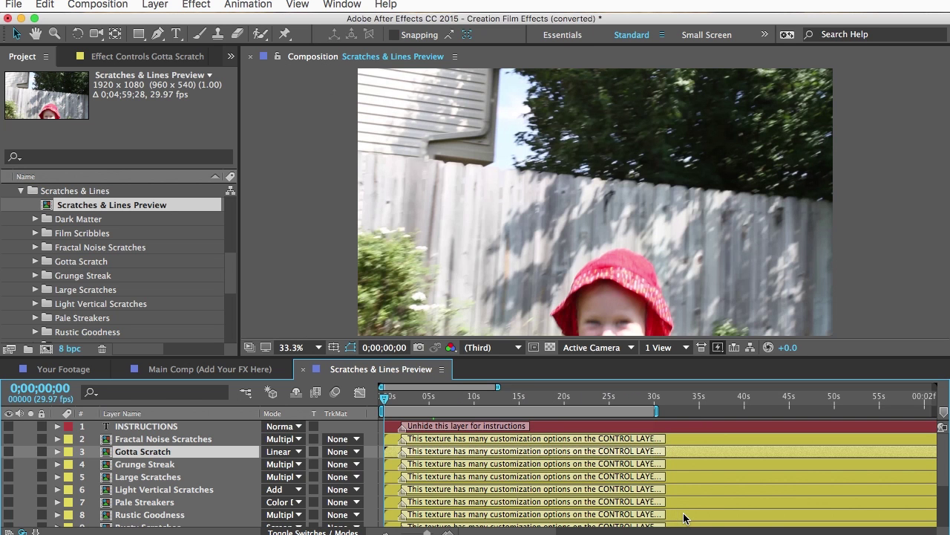
- Open the Fractal Noise Scratches composition and show the effect controls of its CONTROL LAYER
left_click(138, 441)
double_click(137, 441)
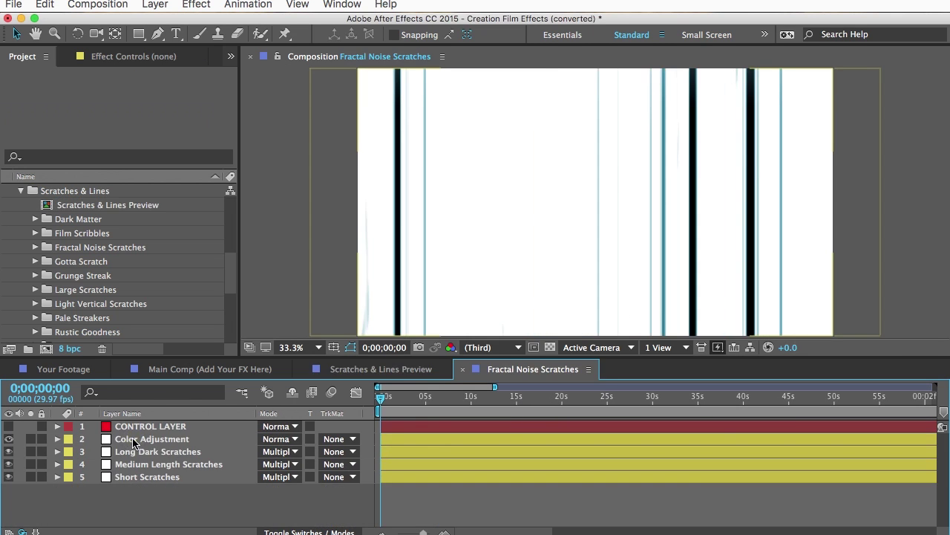
left_click(162, 426)
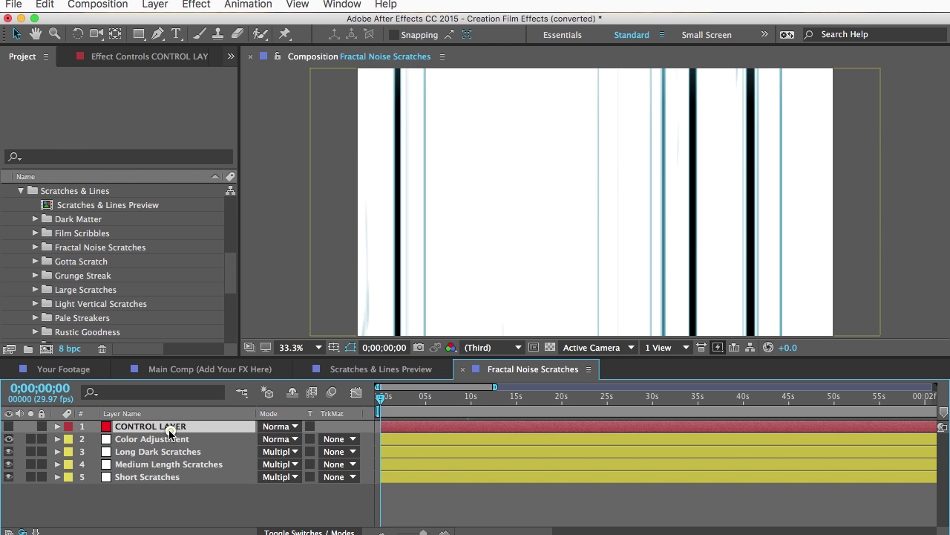
right_click(130, 57)
left_click(64, 92)
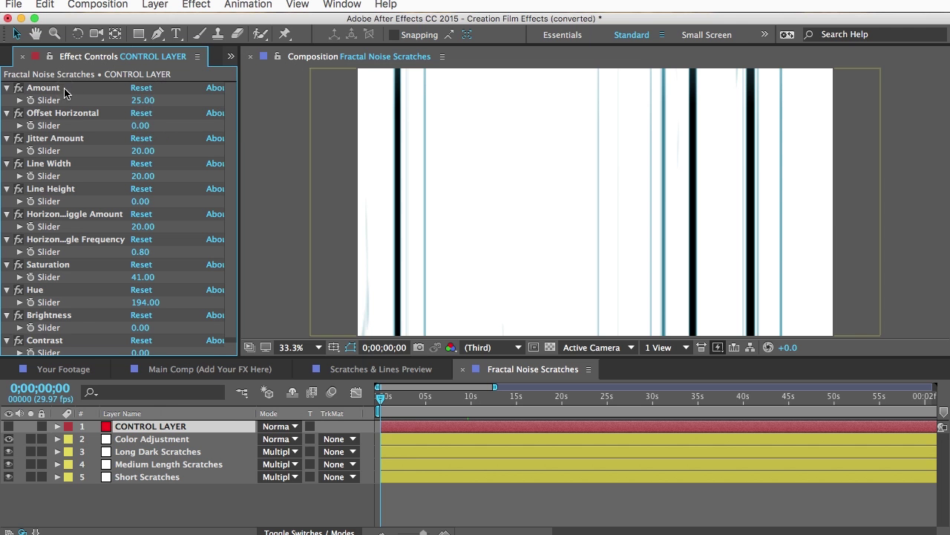
- Try a different Amount on the CONTROL LAYER and undo the change
left_click_drag(142, 100, 186, 153)
key("super+z")
key("super+z")
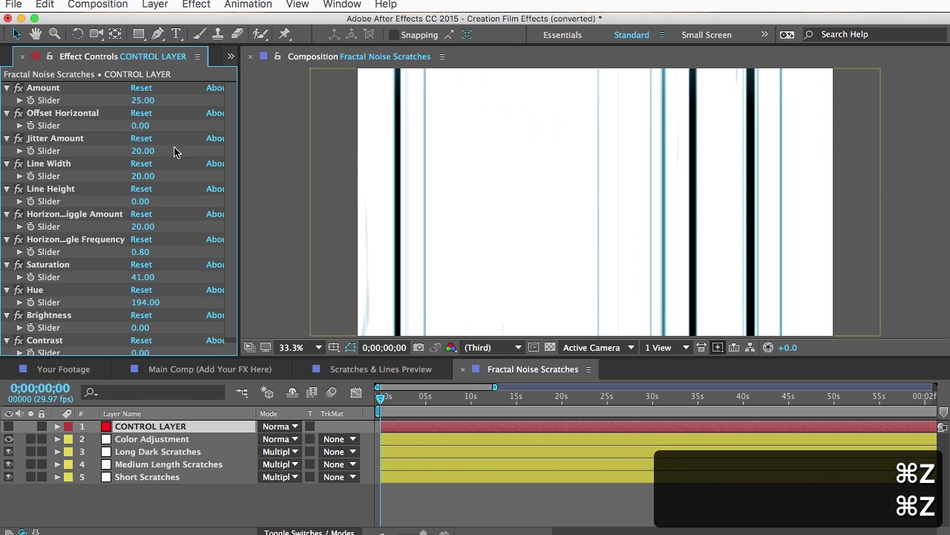
- Close the Fractal Noise Scratches composition and expand the Fractal Noise Scratches folder inside Scratches & Lines
left_click(463, 369)
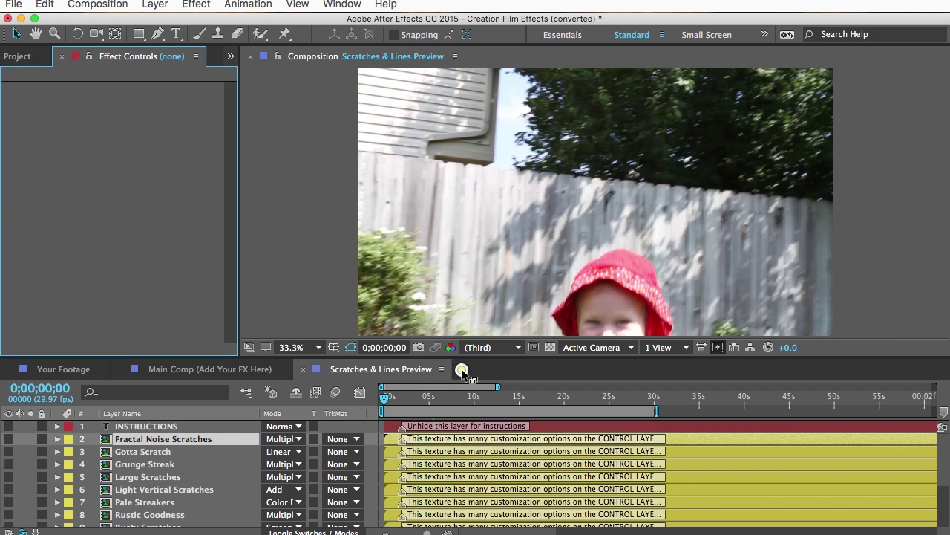
left_click(186, 444)
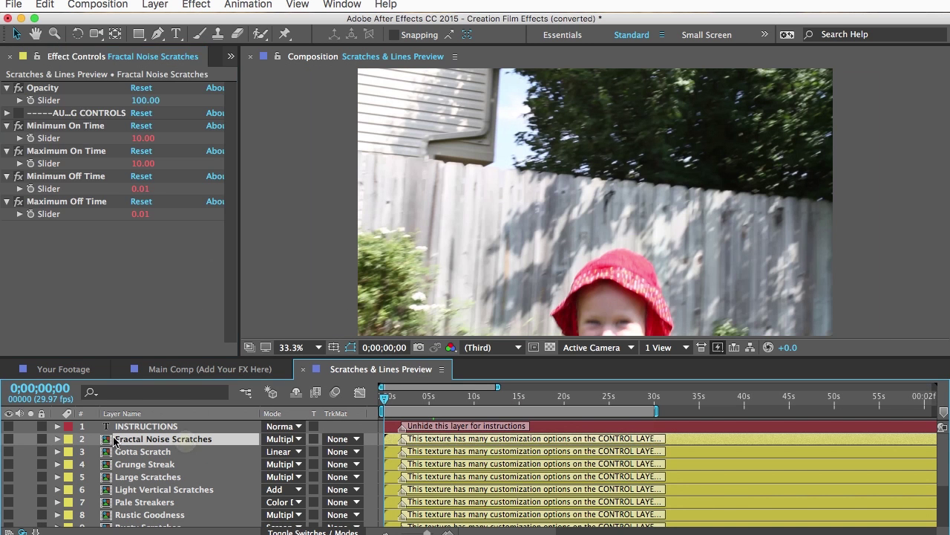
left_click(31, 57)
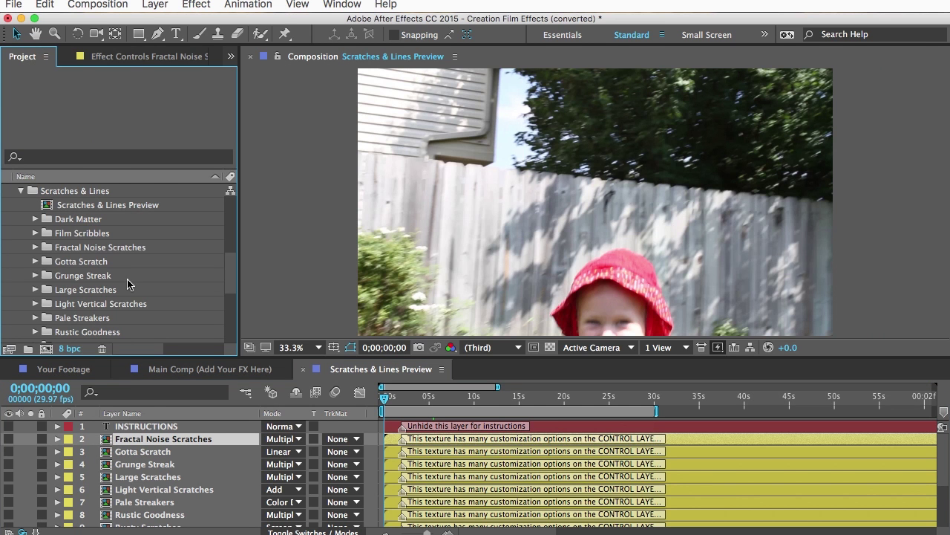
left_click(93, 248)
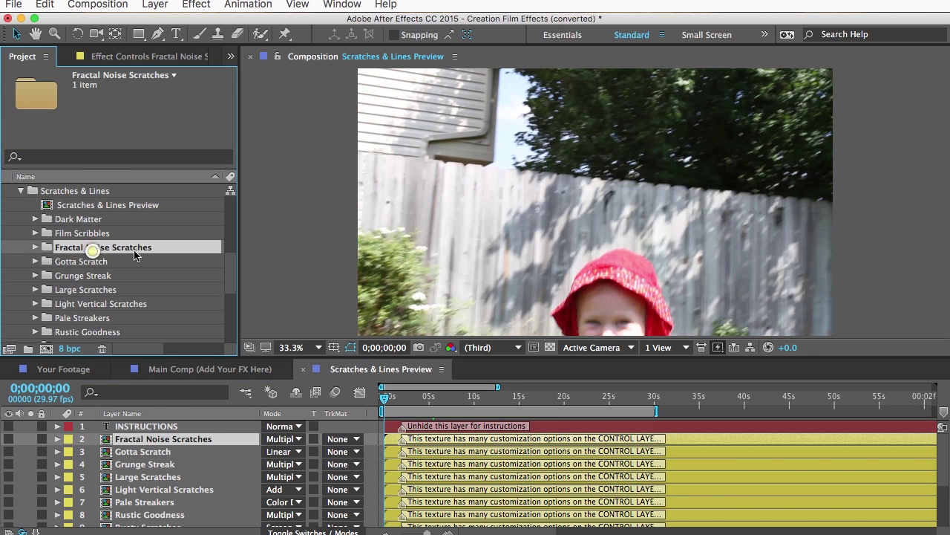
left_click(35, 247)
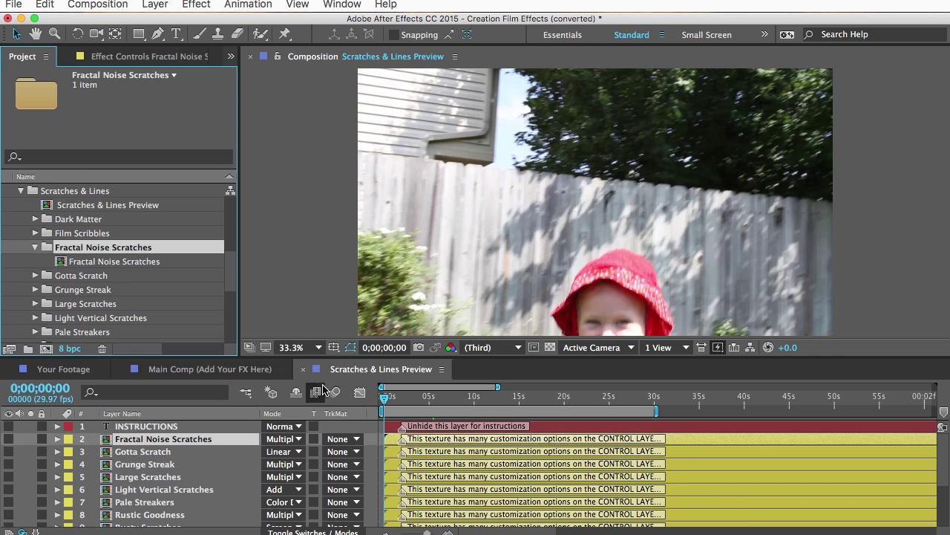
- Close and reopen the Scratches & Lines Preview composition, and show the Fractal Noise Scratches layer's effect controls in a wider panel
left_click(303, 371)
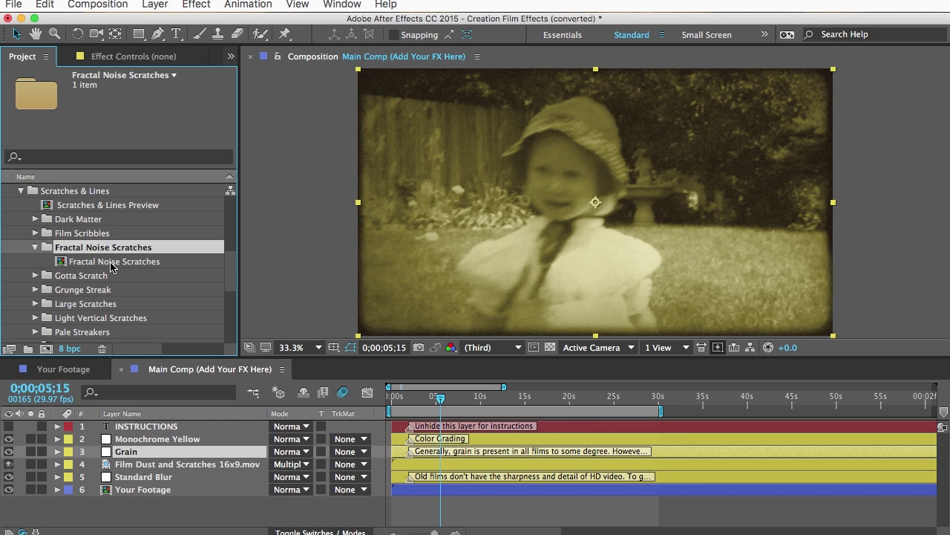
left_click(111, 206)
double_click(114, 206)
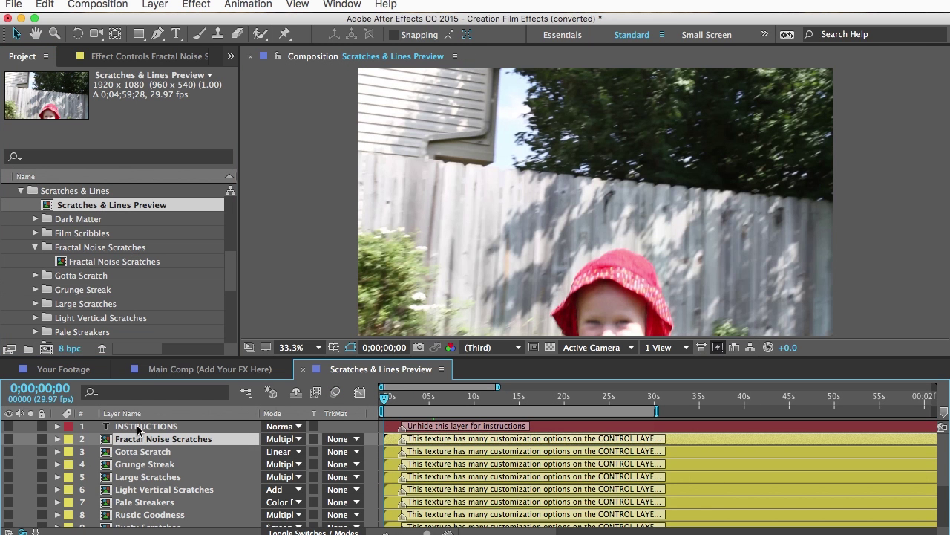
left_click(164, 441)
left_click(141, 58)
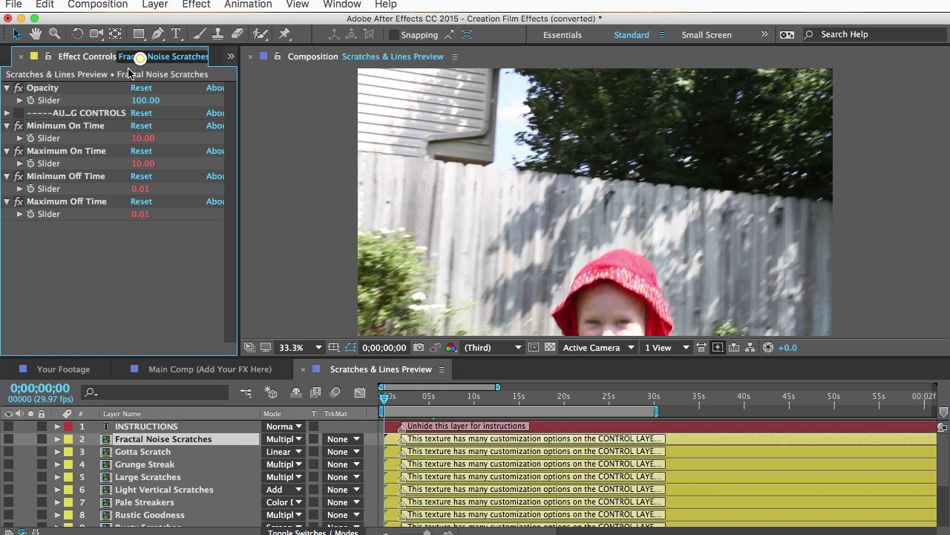
left_click_drag(238, 185, 407, 183)
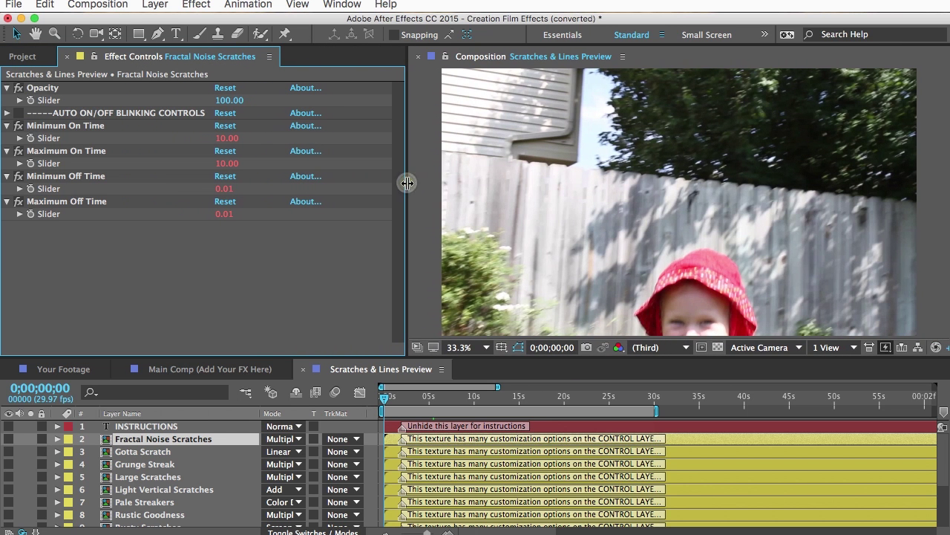
- Set the Fractal Noise Scratches layer's Minimum On Time to 1 in its auto on/off blinking controls
left_click(111, 113)
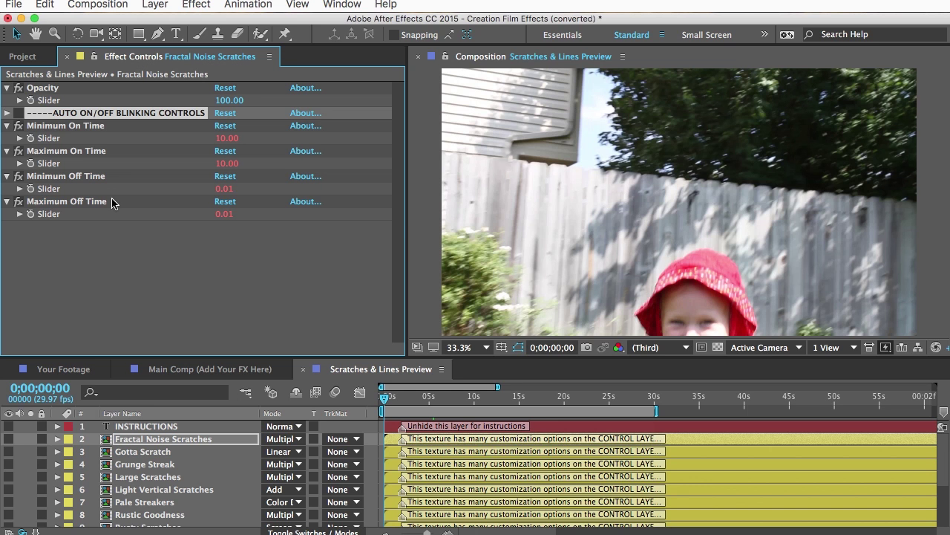
left_click(65, 127)
left_click(64, 152)
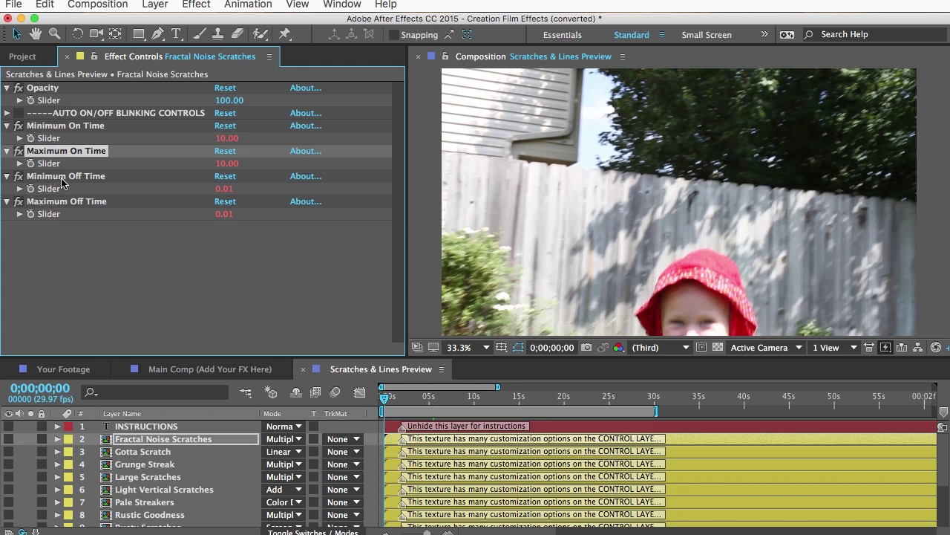
left_click(62, 178)
left_click(62, 203)
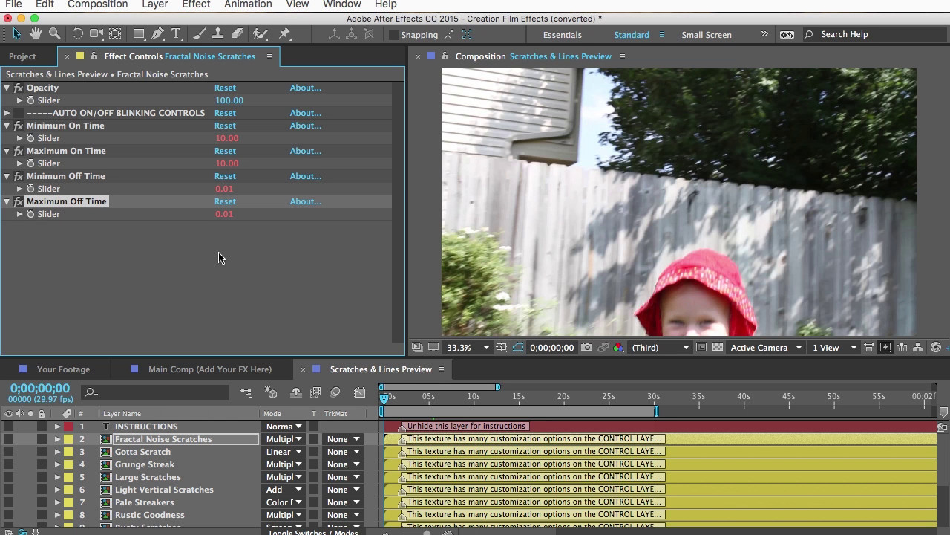
left_click(226, 138)
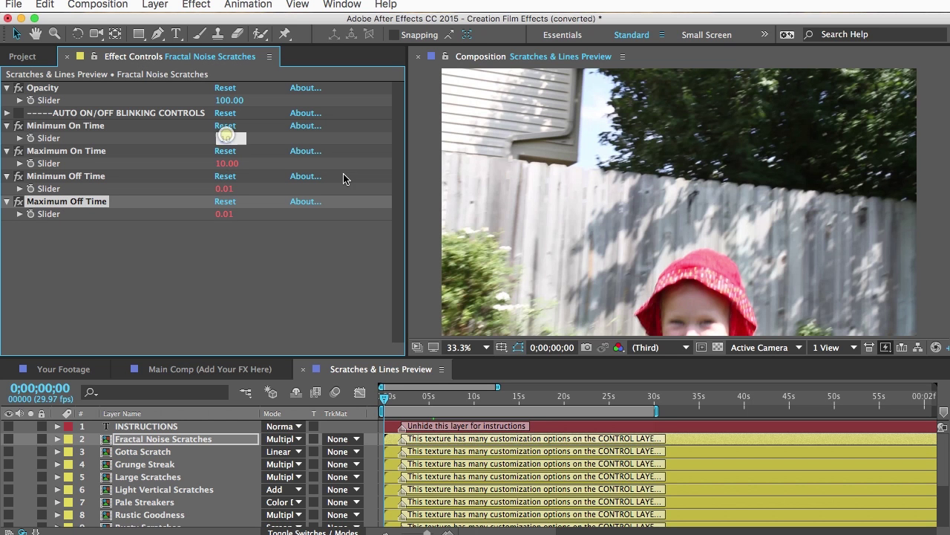
type("1")
key("Return")
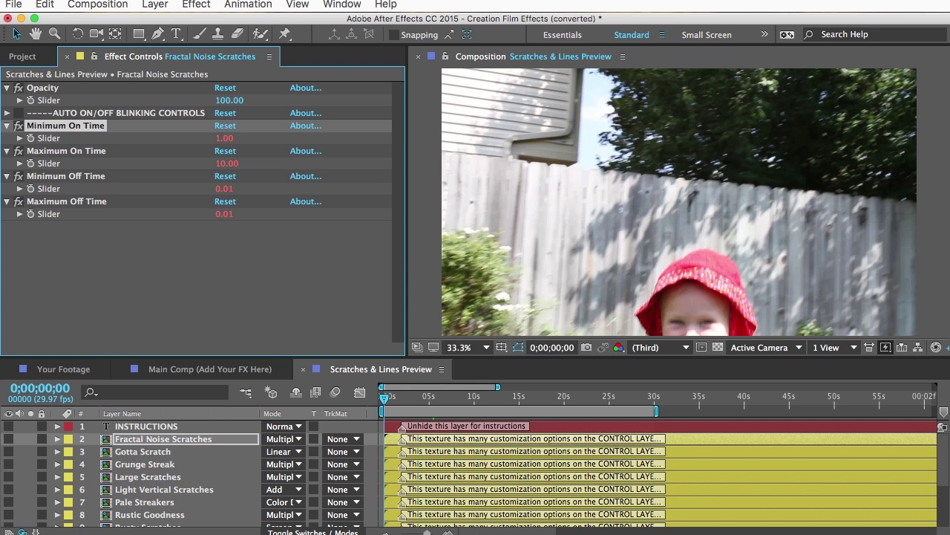
- Copy the Fractal Noise Scratches layer from the Scratches & Lines Preview into the main composition and make it visible
left_click(24, 56)
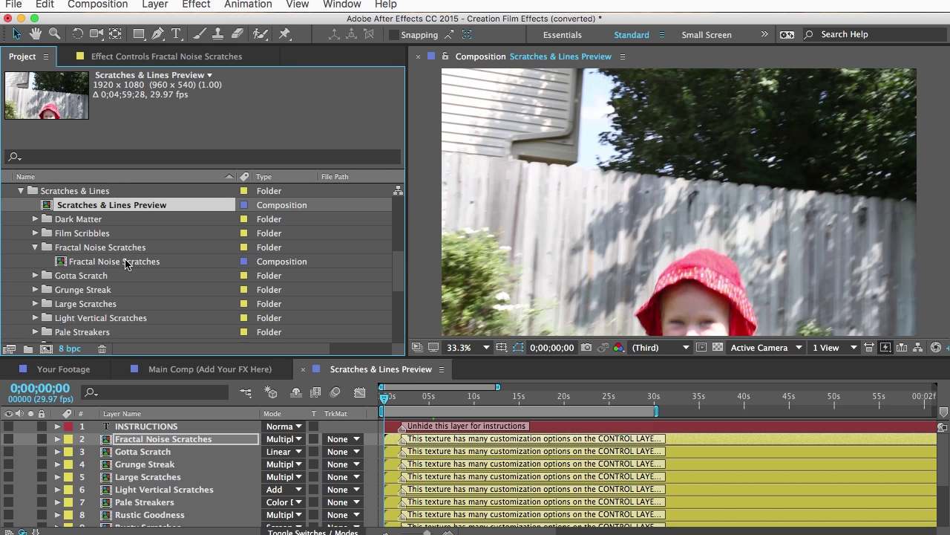
left_click(147, 440)
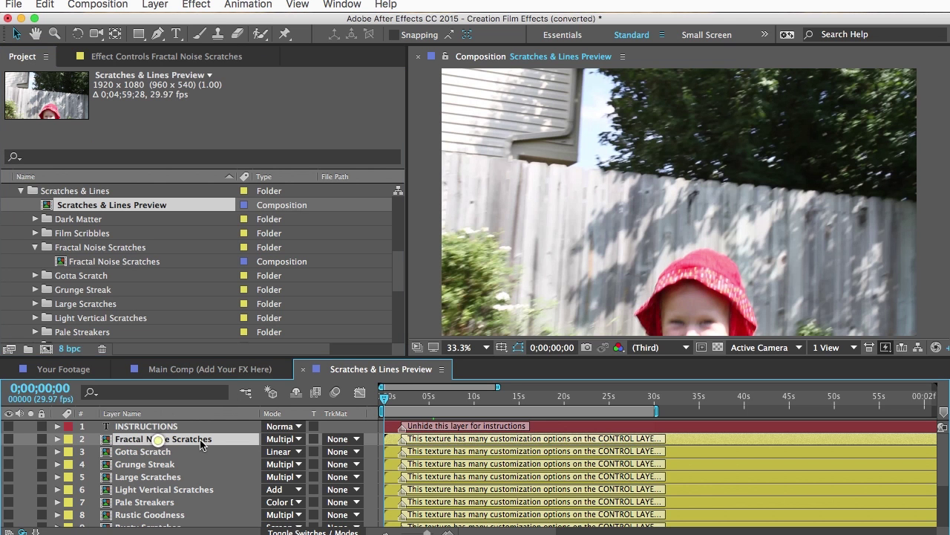
left_click(44, 5)
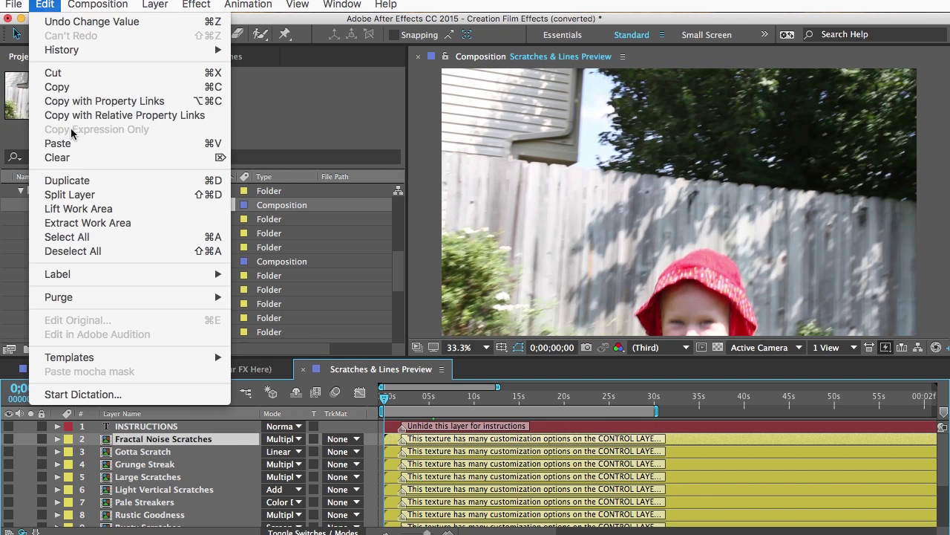
left_click(69, 89)
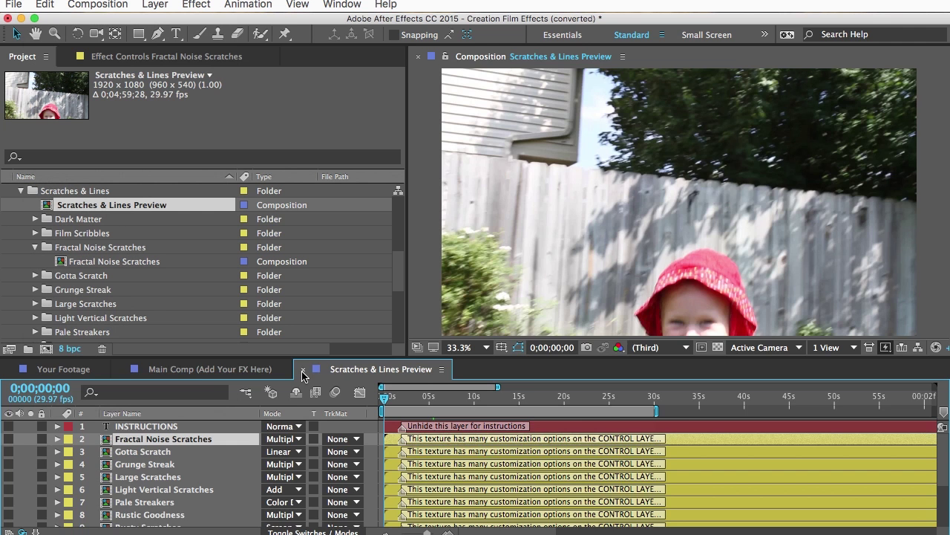
left_click(303, 369)
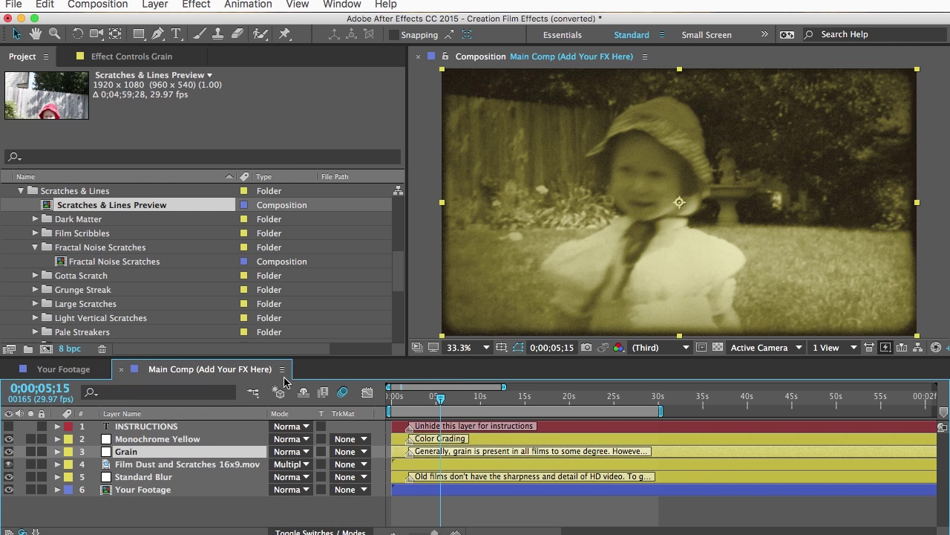
left_click(44, 5)
left_click(57, 143)
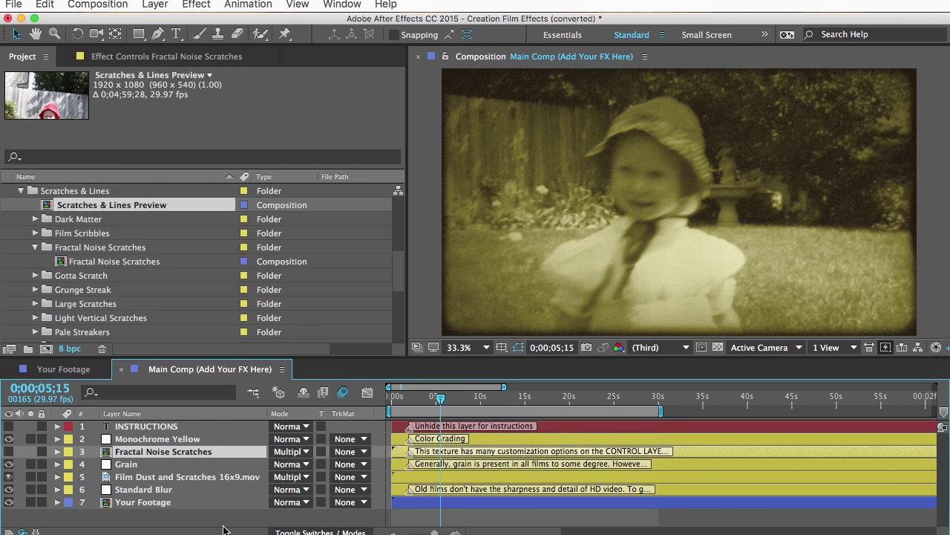
left_click(8, 451)
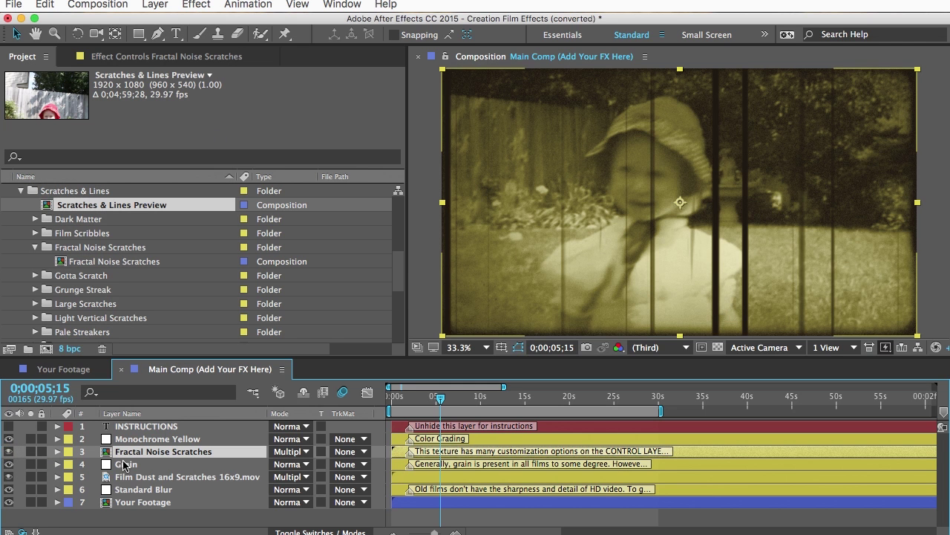
- Collapse the Scratches & Lines folders and open the Flicker Effects Preview composition from the Flicker & Shake folder
left_click(35, 248)
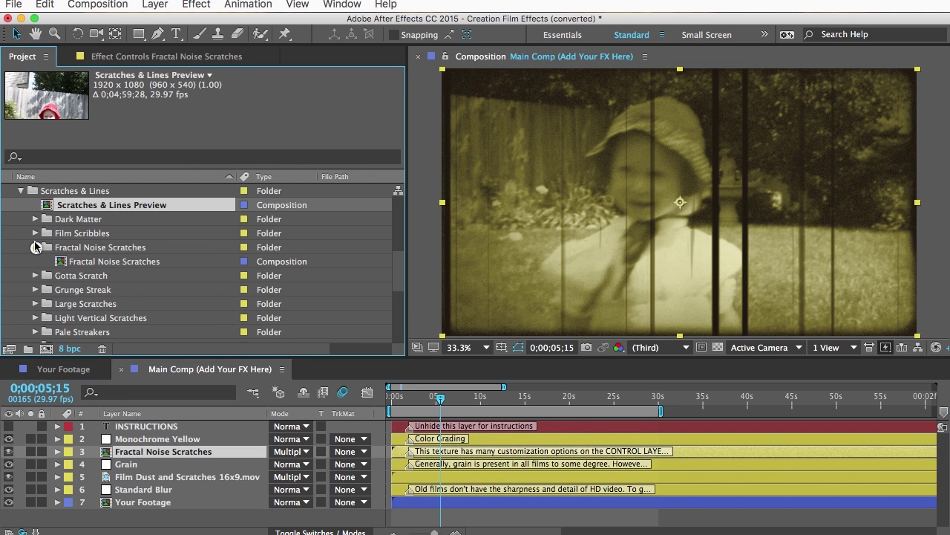
left_click(21, 195)
scroll(45, 297, "up", 6)
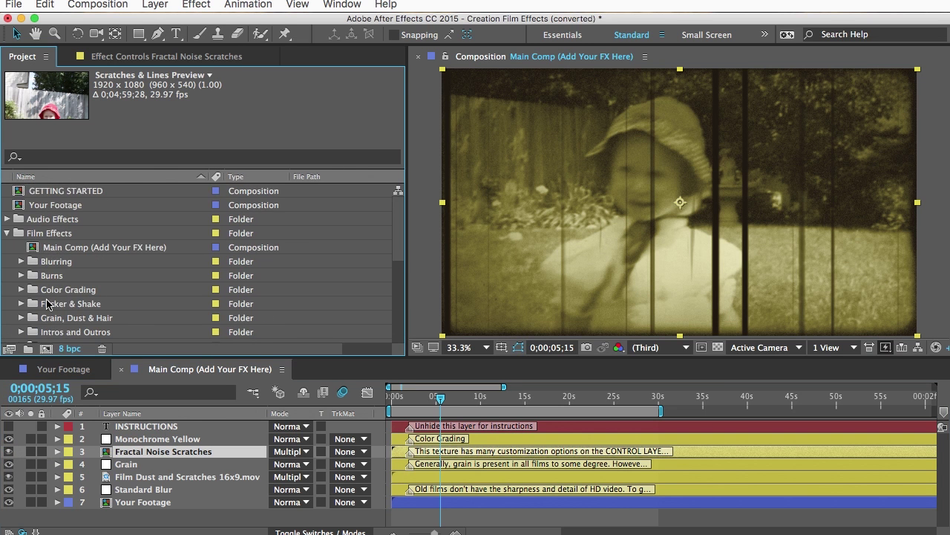
left_click(64, 303)
left_click(21, 303)
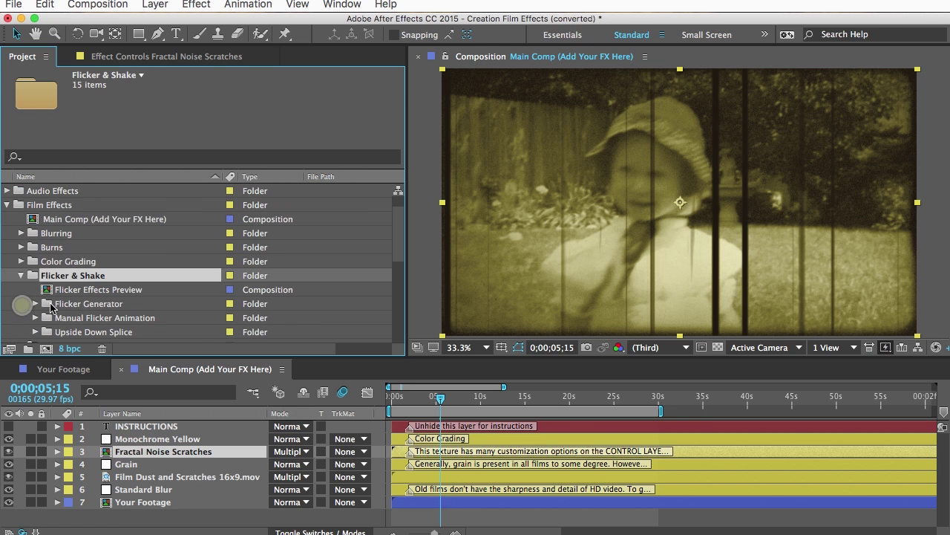
double_click(88, 290)
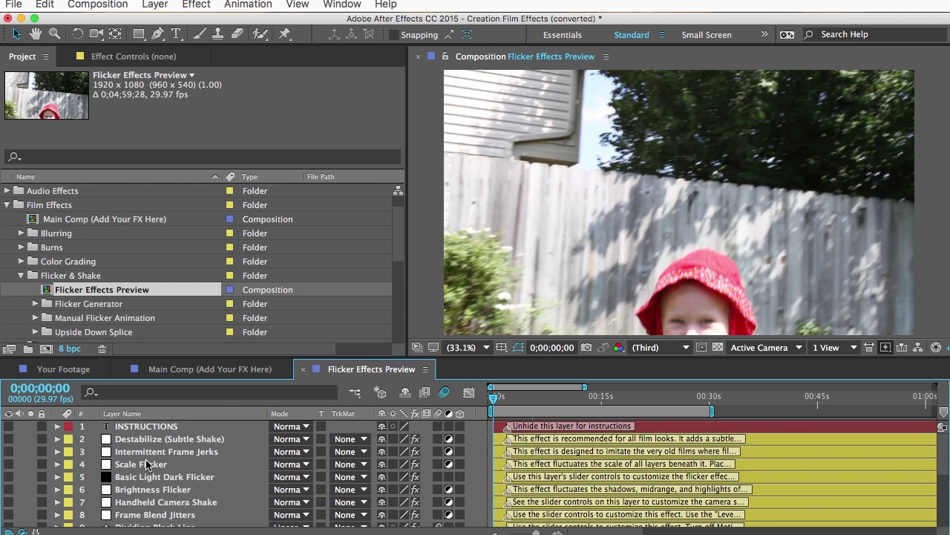
- Copy the Intermittent Frame Jerks layer from the Flicker Effects Preview into the main composition and make it visible
left_click(147, 456)
scroll(204, 459, "down", 4)
scroll(204, 460, "down", 2)
left_click(152, 483)
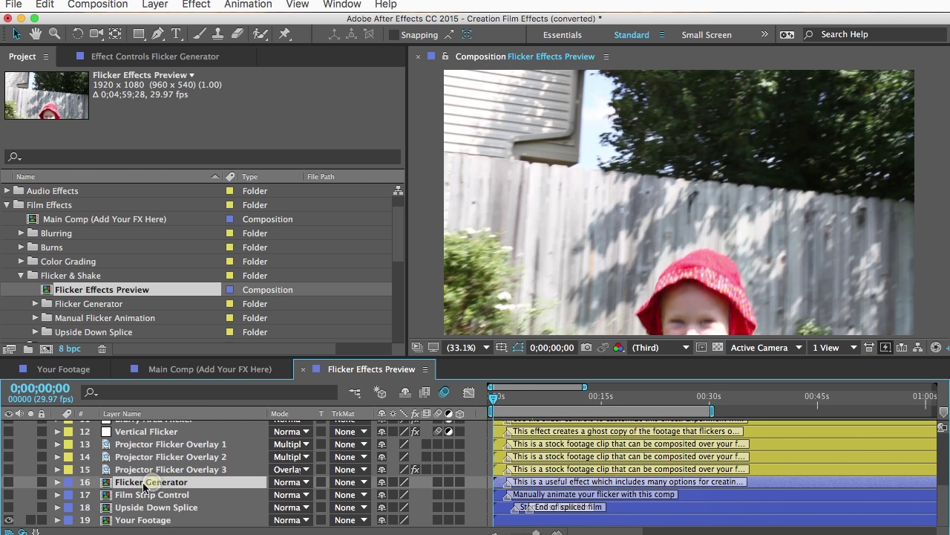
scroll(152, 462, "up", 6)
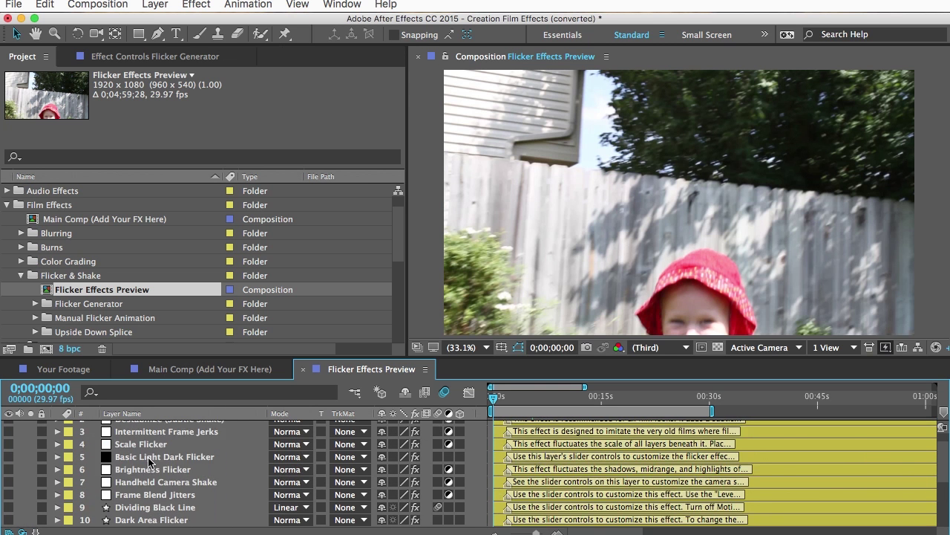
left_click(158, 451)
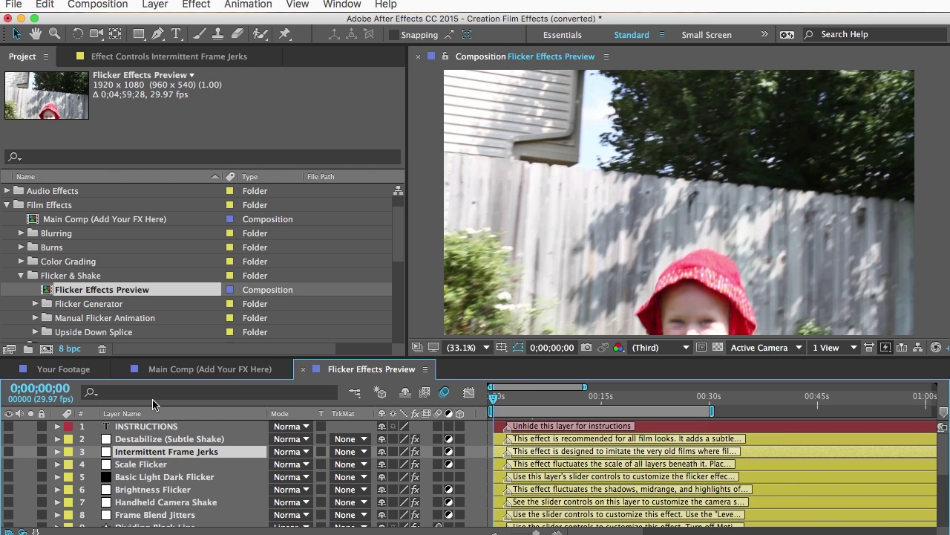
left_click(54, 4)
left_click(77, 86)
left_click(303, 369)
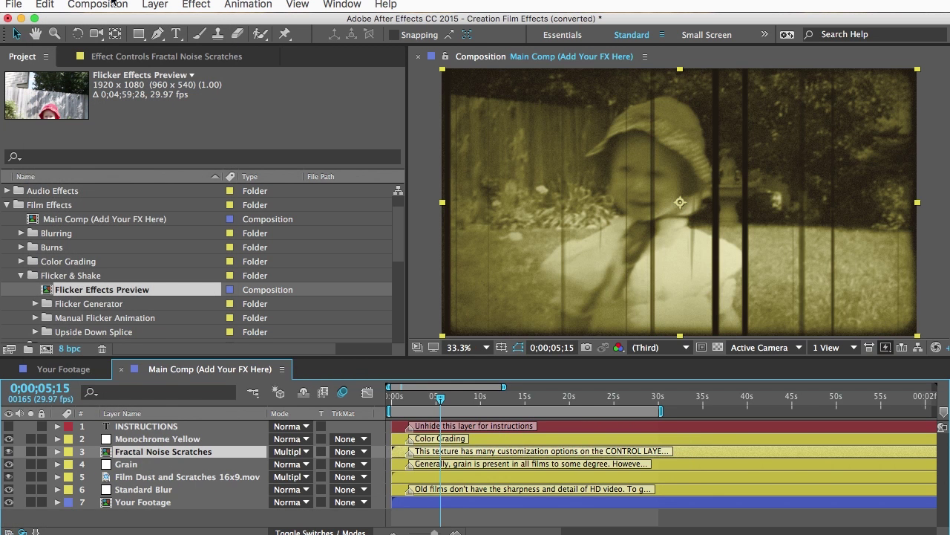
left_click(47, 4)
left_click(58, 144)
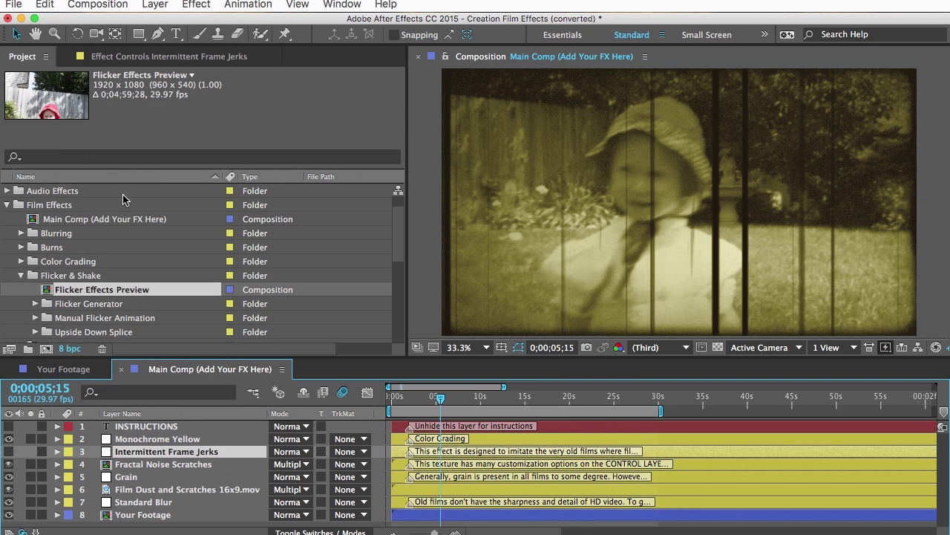
left_click(9, 452)
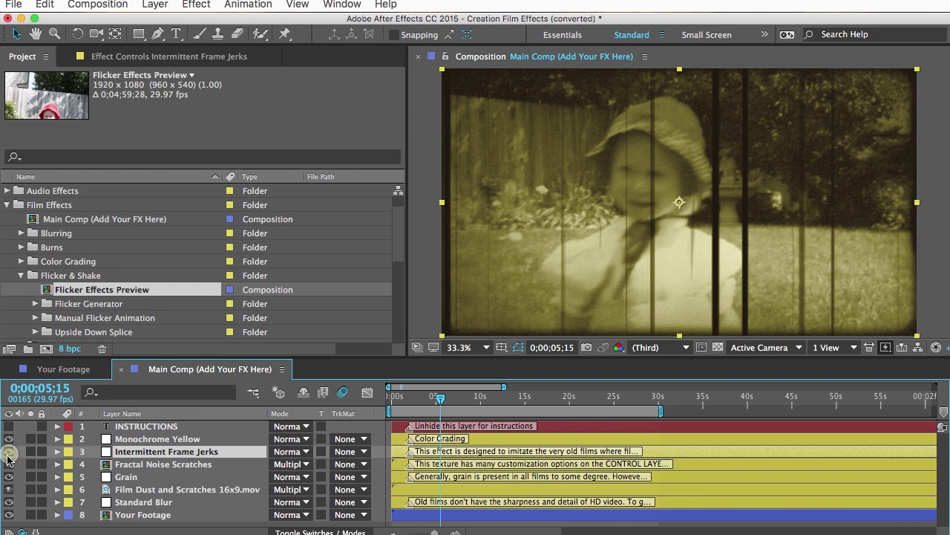
- Copy the Destabilize (Subtle Shake) layer from the Flicker Effects Preview into the main composition and make it visible
double_click(96, 290)
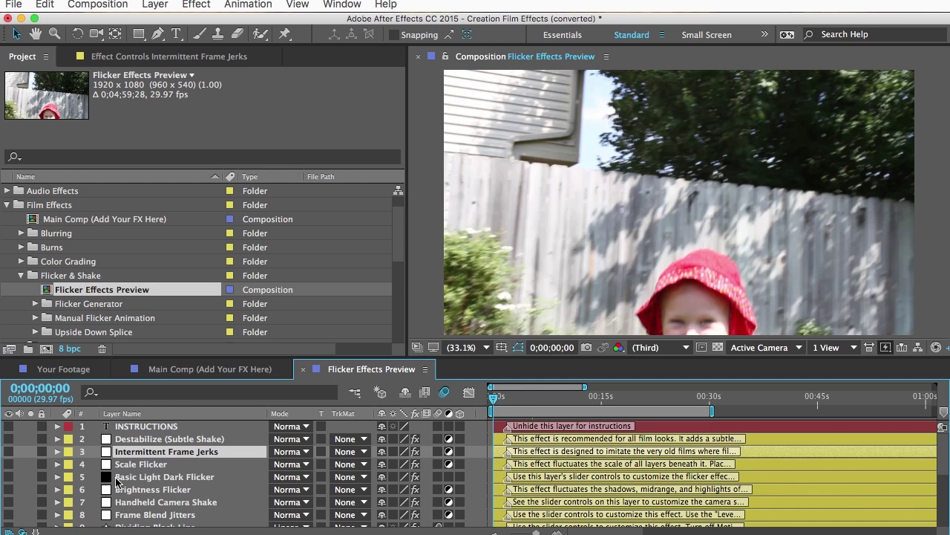
left_click(168, 441)
key("super+c")
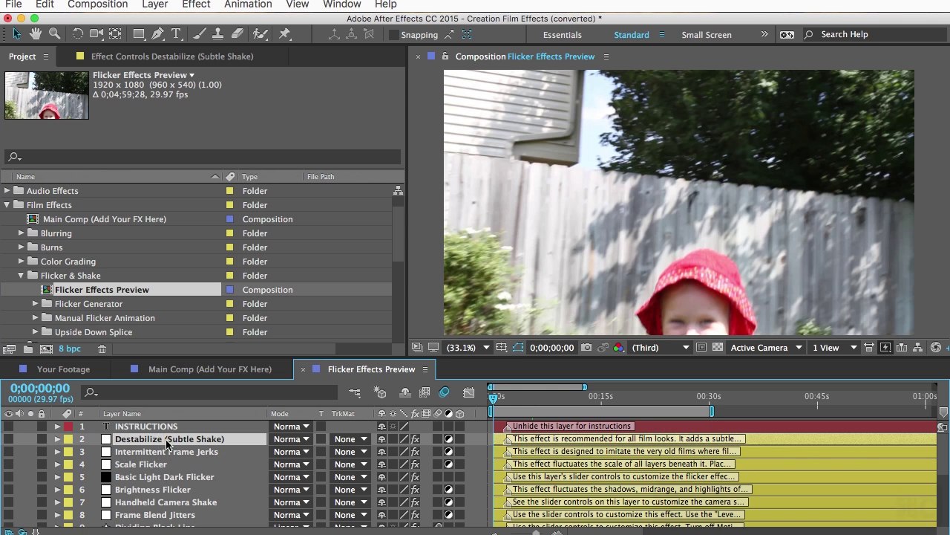
left_click(303, 369)
key("super+v")
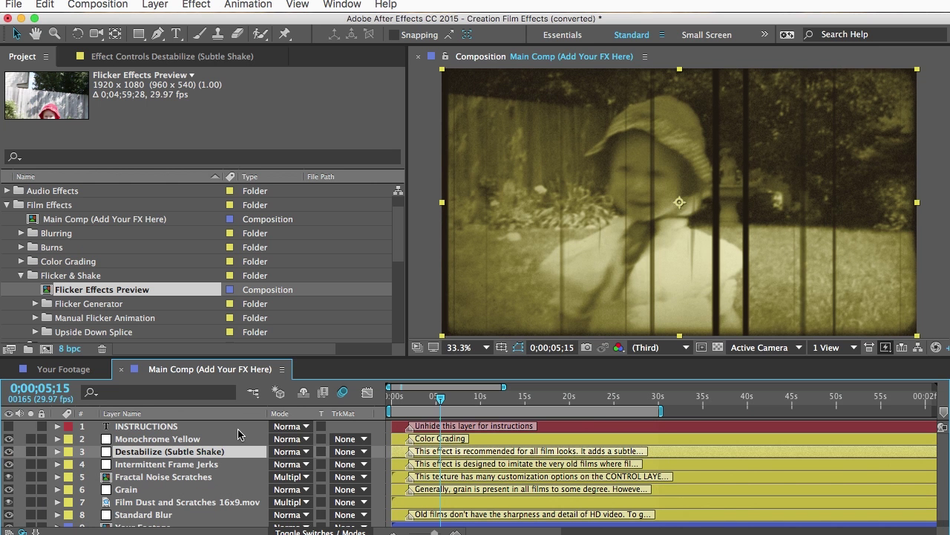
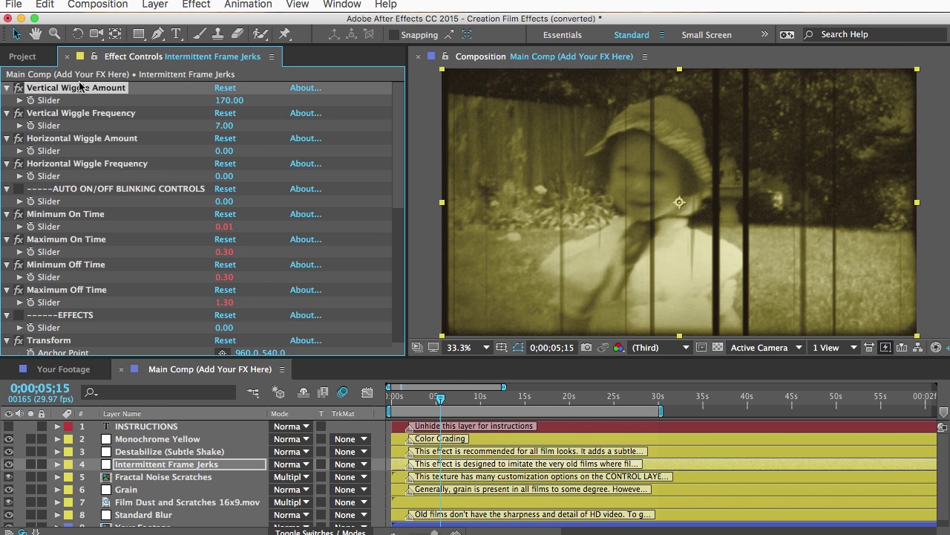
- Collapse the Flicker & Shake folder and open the Time Effects Preview composition from the Time folder
left_click(30, 57)
left_click(21, 276)
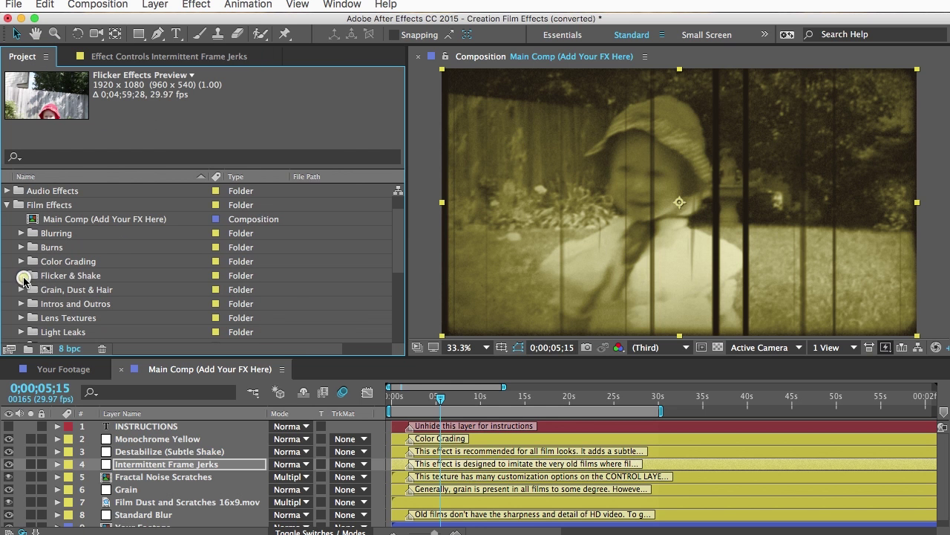
left_click_drag(398, 231, 394, 269)
left_click(55, 323)
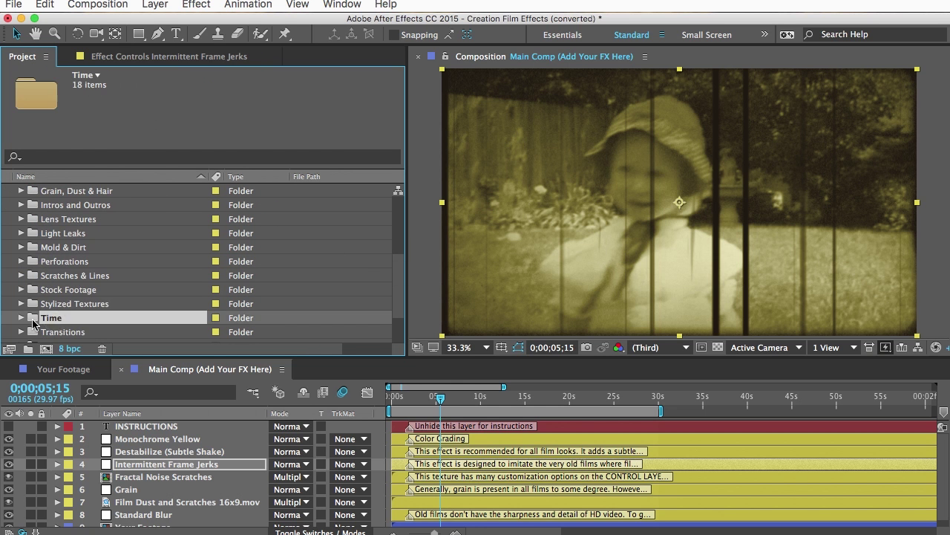
left_click(20, 317)
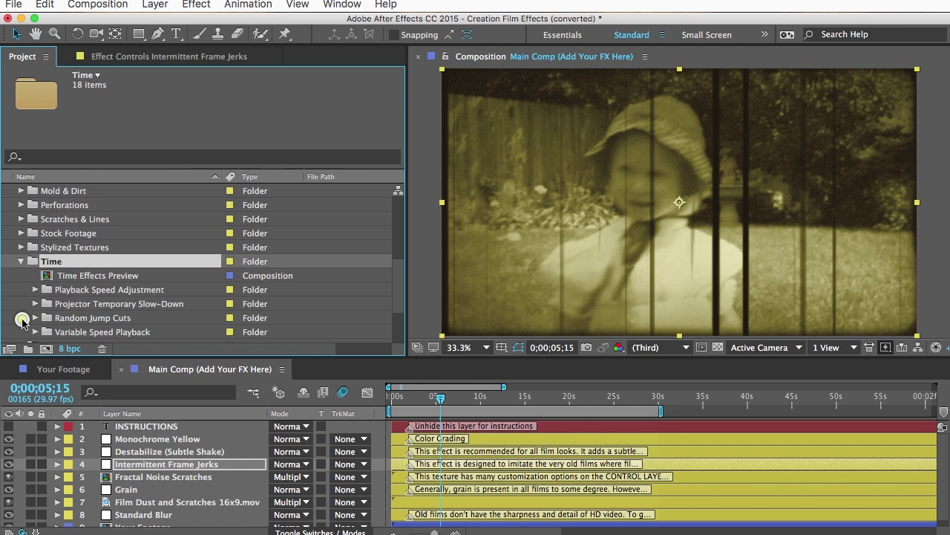
double_click(74, 279)
- Copy the Frame Rate Adjustment layer into the main composition and move it above the Monochrome Yellow layer
left_click(165, 438)
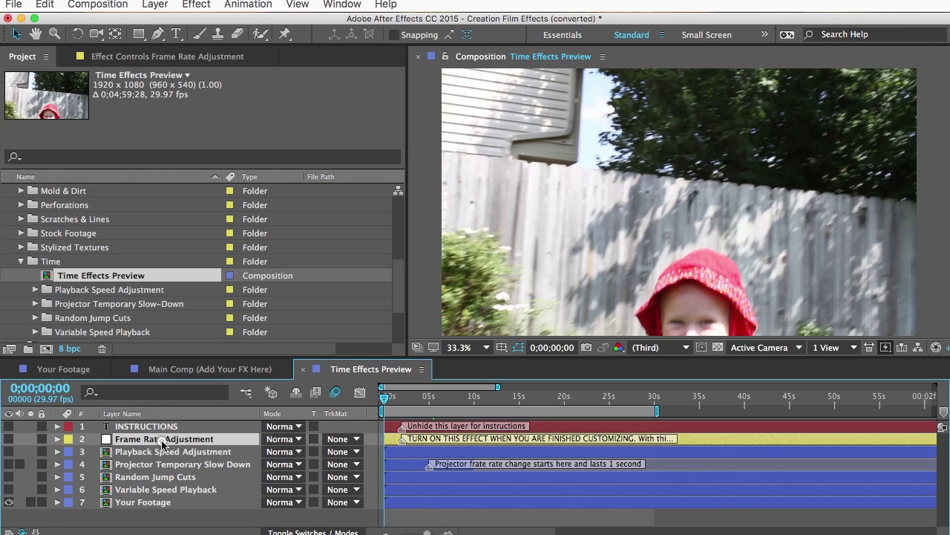
key("super+c")
left_click(303, 369)
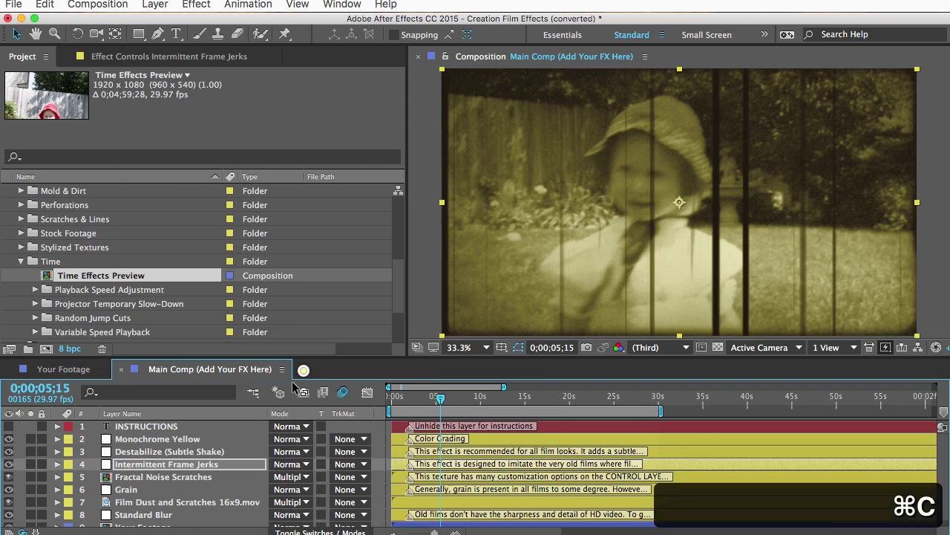
key("super+v")
left_click_drag(142, 469, 153, 433)
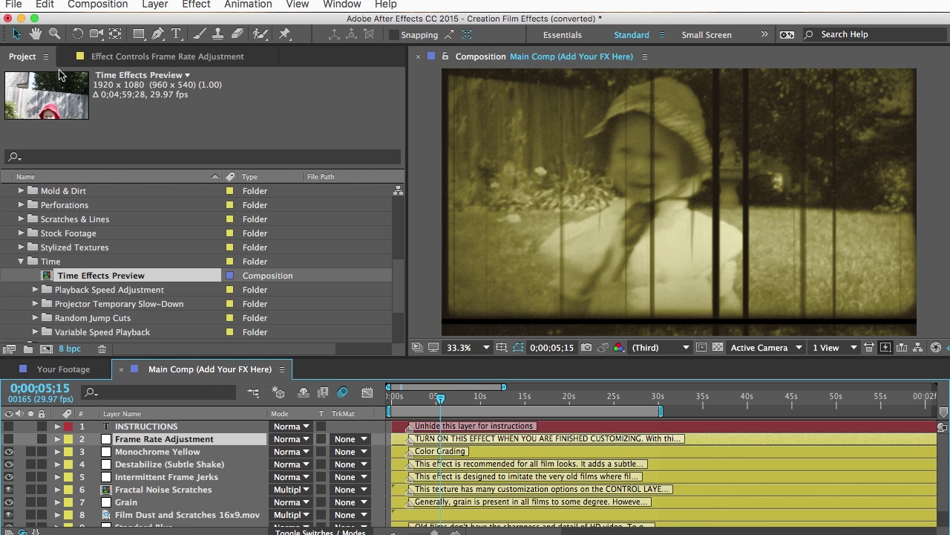
- Turn on the Frame Rate Adjustment layer with its effect controls shown, and preview the main composition from the first frame
left_click(109, 57)
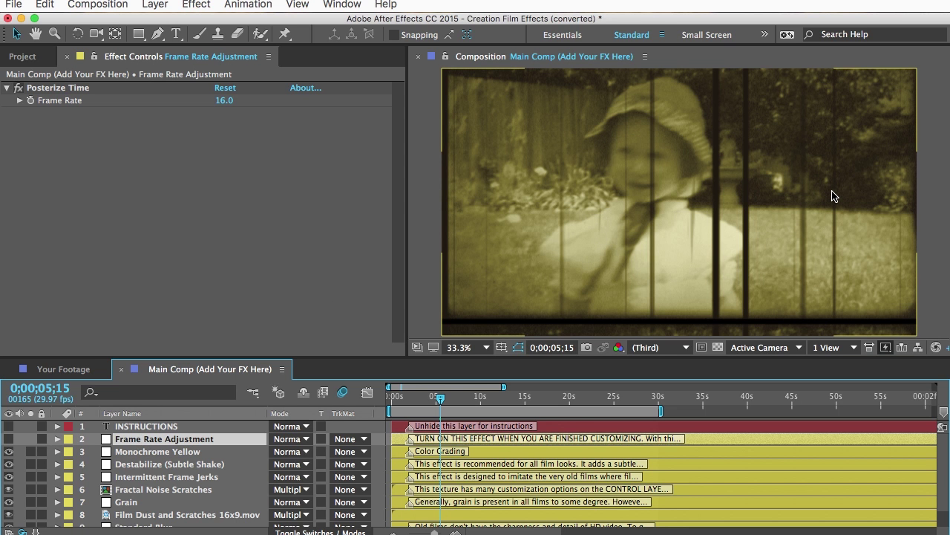
left_click_drag(439, 397, 362, 392)
left_click(9, 440)
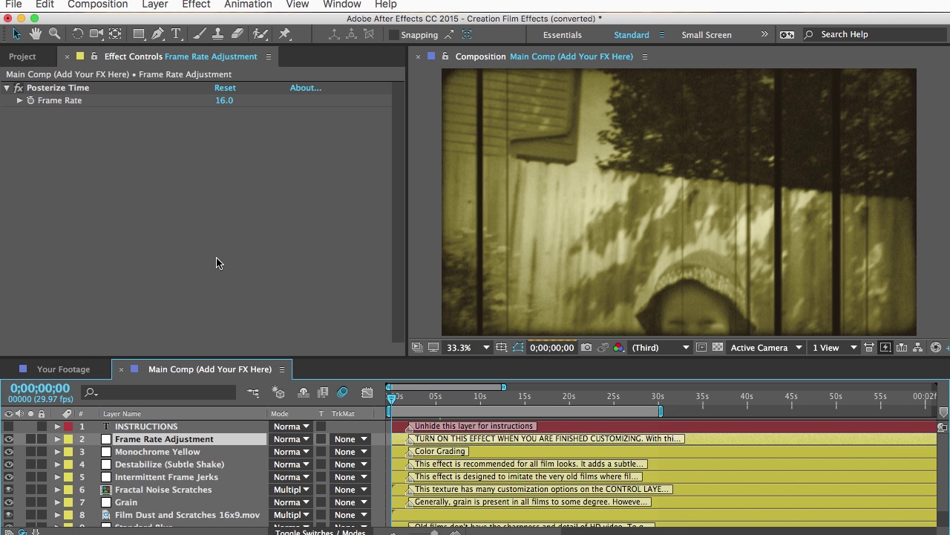
key("space")
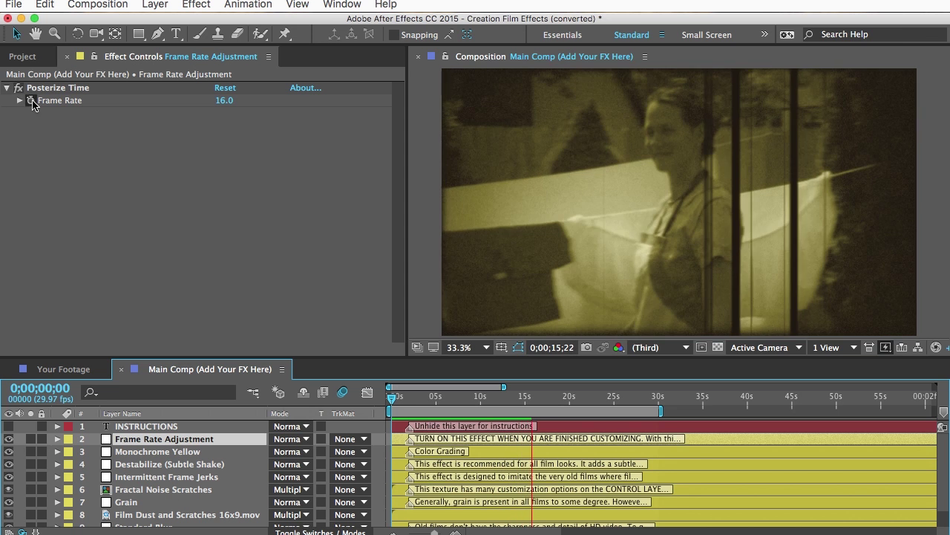
- Stop the preview and collapse the Time folder in the project list
left_click(30, 59)
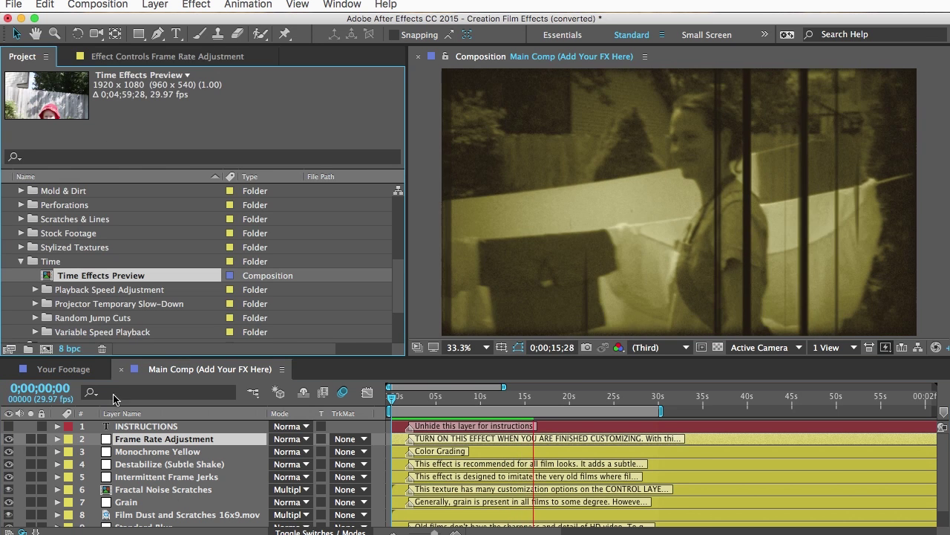
left_click(202, 405)
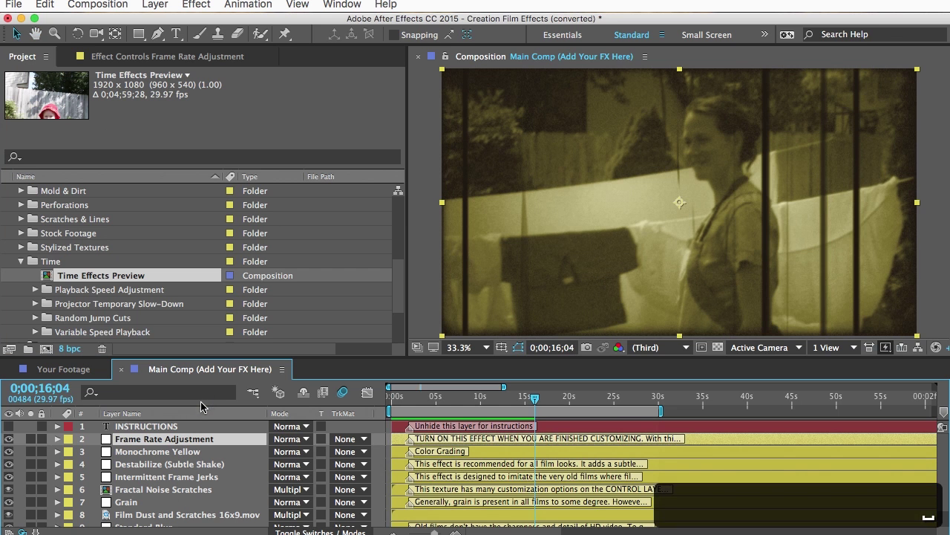
left_click(23, 262)
left_click(23, 262)
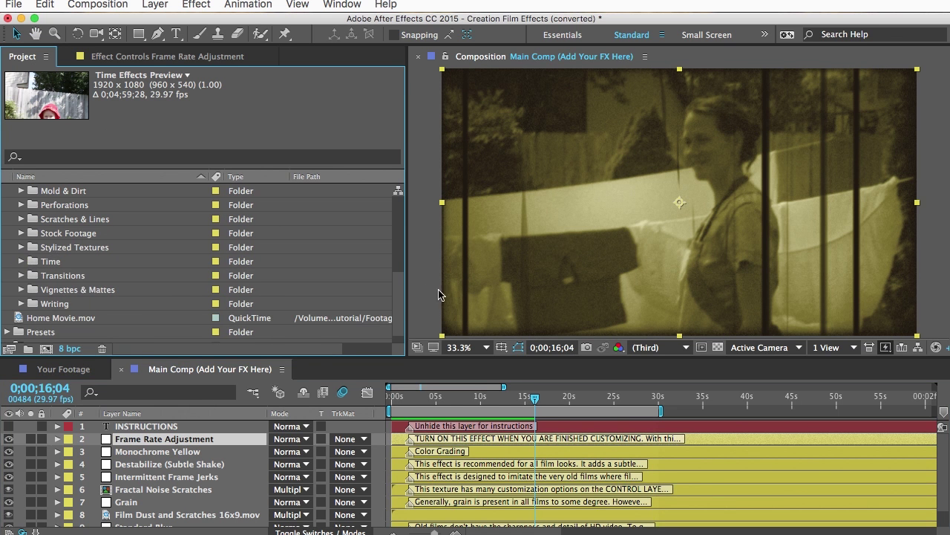
left_click_drag(400, 301, 397, 200)
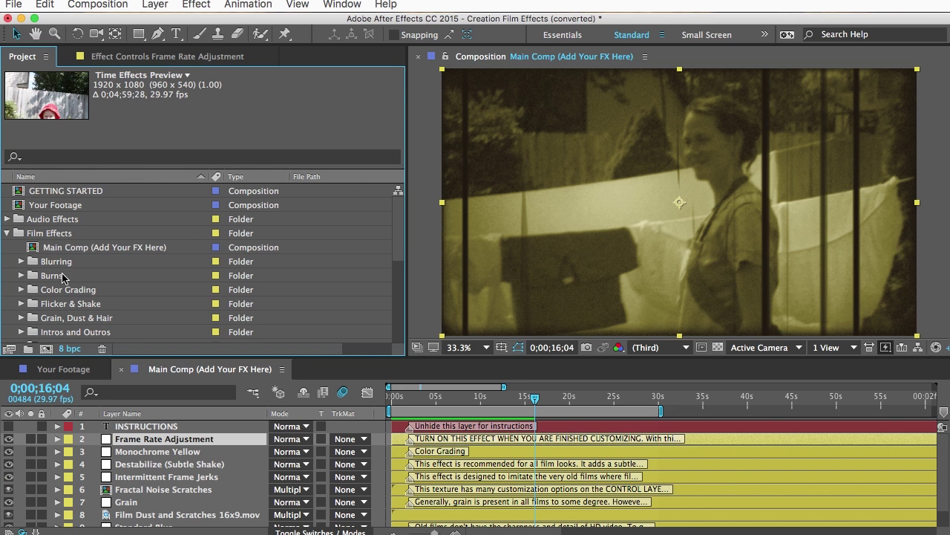
left_click(20, 303)
left_click(88, 291)
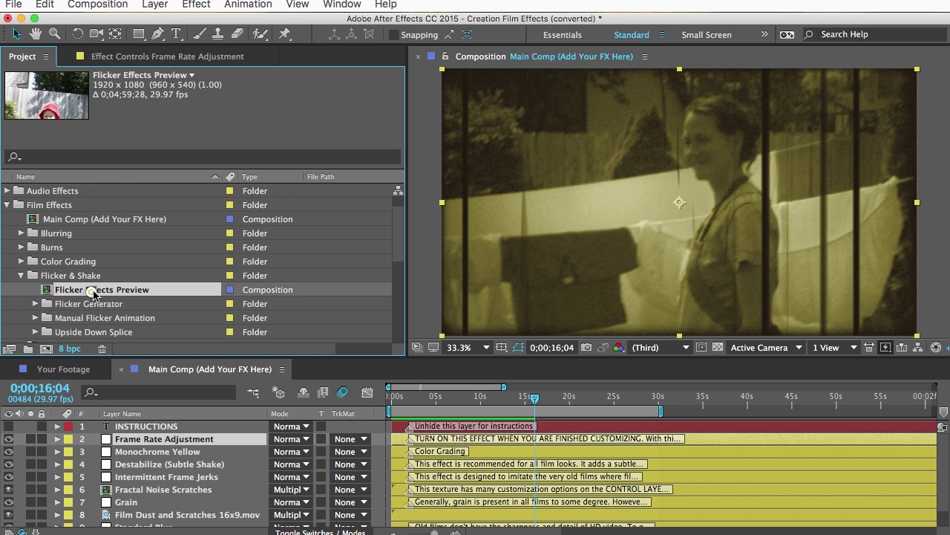
left_click(20, 276)
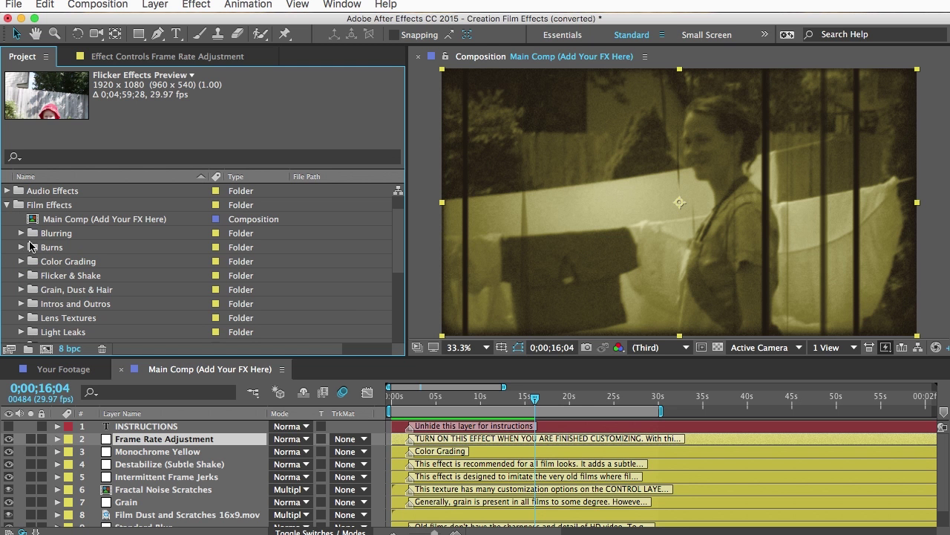
- Open the Color Grading Preview composition from the Color Grading folder and select its Dirty Grunge Look layer
left_click(21, 262)
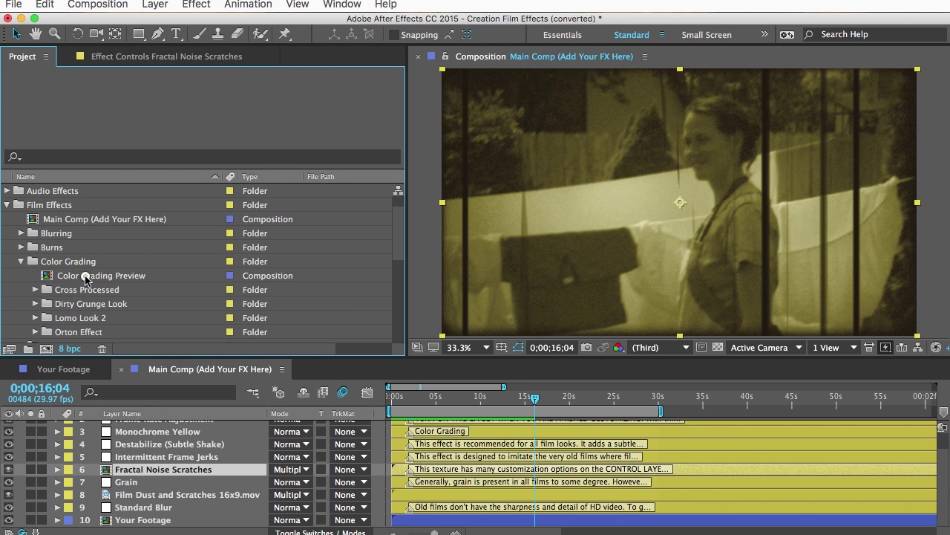
double_click(85, 276)
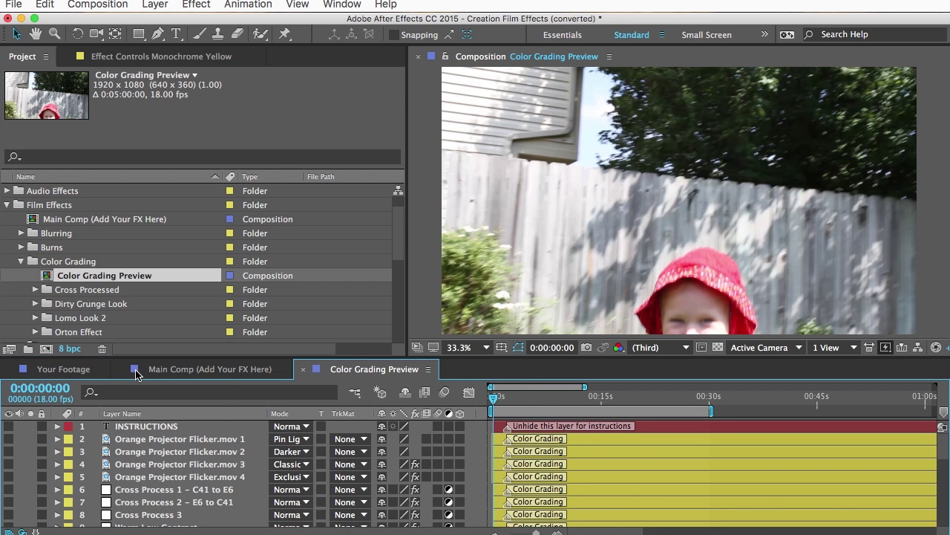
scroll(211, 486, "down", 8)
left_click(186, 469)
left_click(186, 481)
left_click(188, 495)
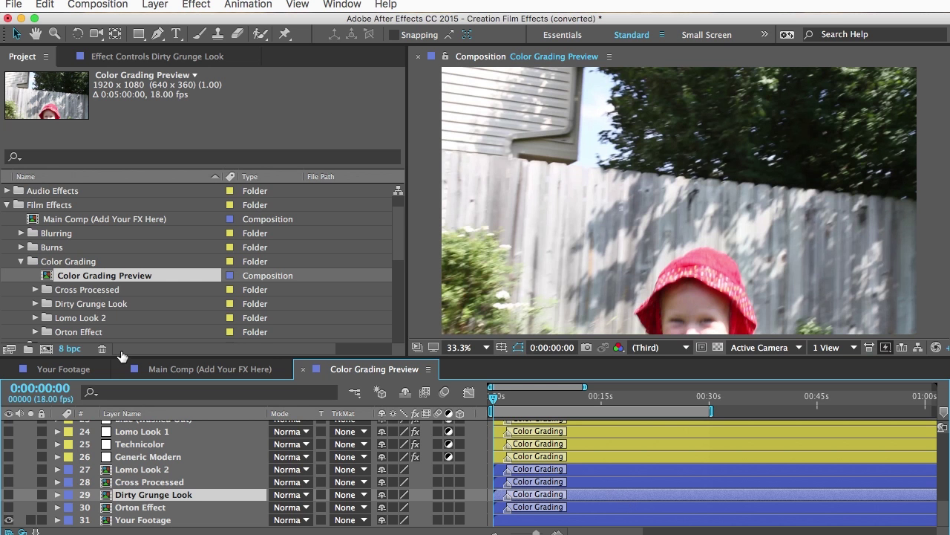
- Expand the Dirty Grunge Look folder and its Precomps (Insert Footage Here) subfolder, and open the Your Footage composition inside
left_click(96, 306)
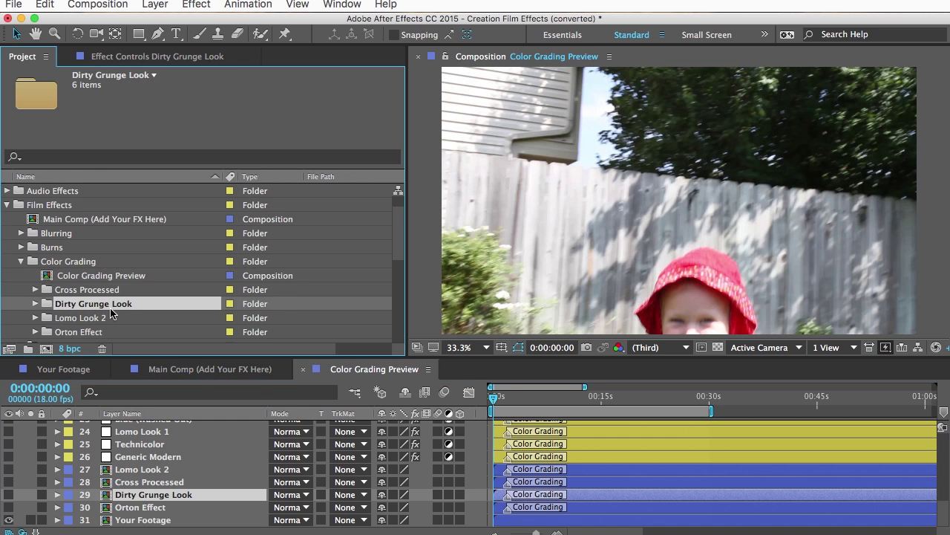
left_click(35, 304)
left_click(48, 332)
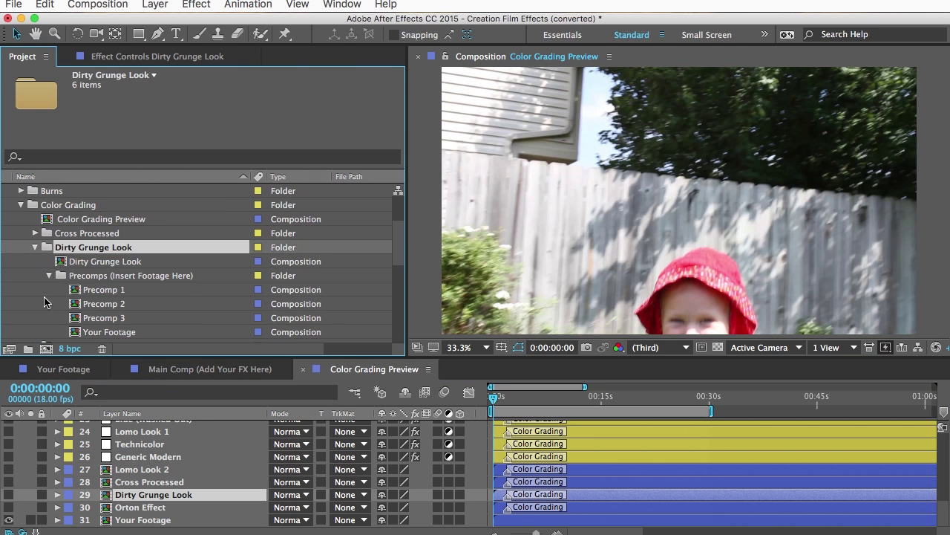
left_click(102, 333)
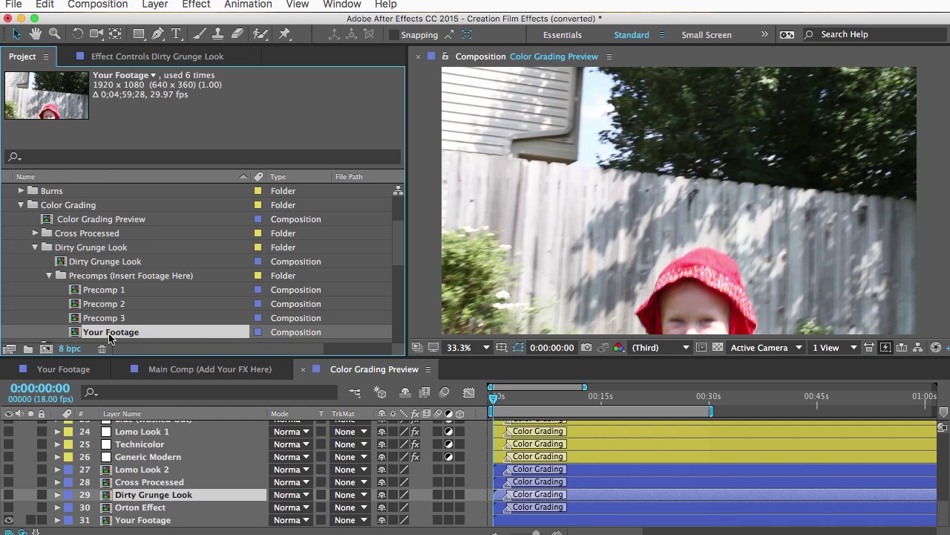
double_click(108, 336)
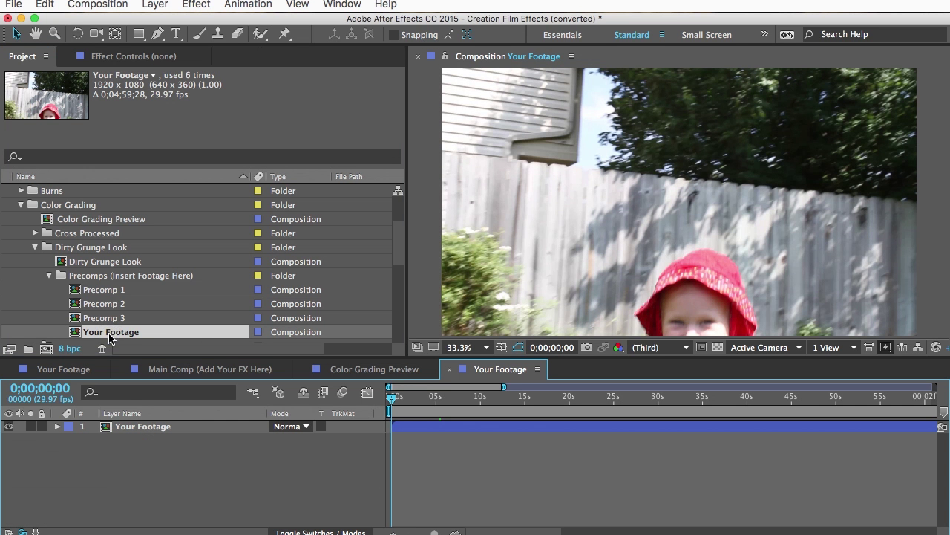
- Examine which source footage feeds the Dirty Grunge Look's Your Footage precomp, and close that precomp
left_click(145, 427)
left_click_drag(435, 401, 390, 397)
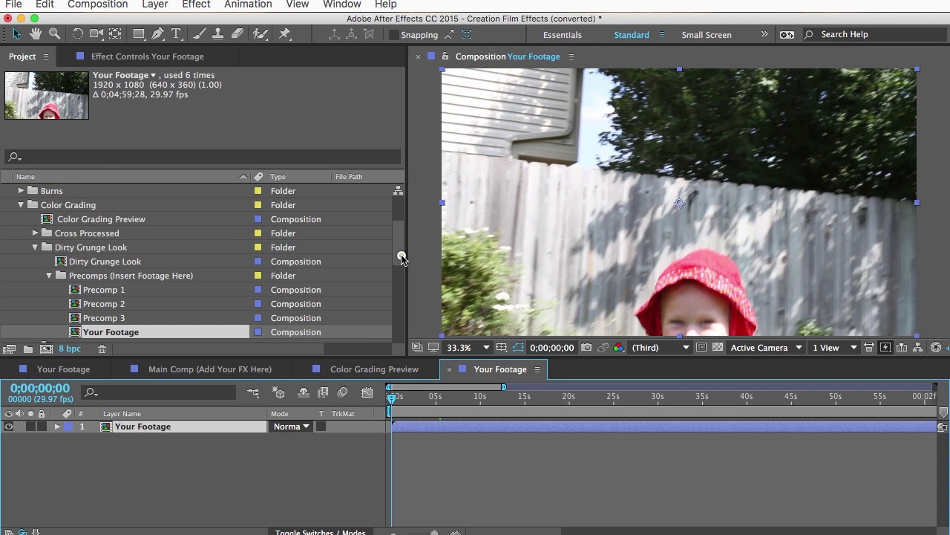
left_click_drag(401, 259, 399, 227)
left_click(62, 209)
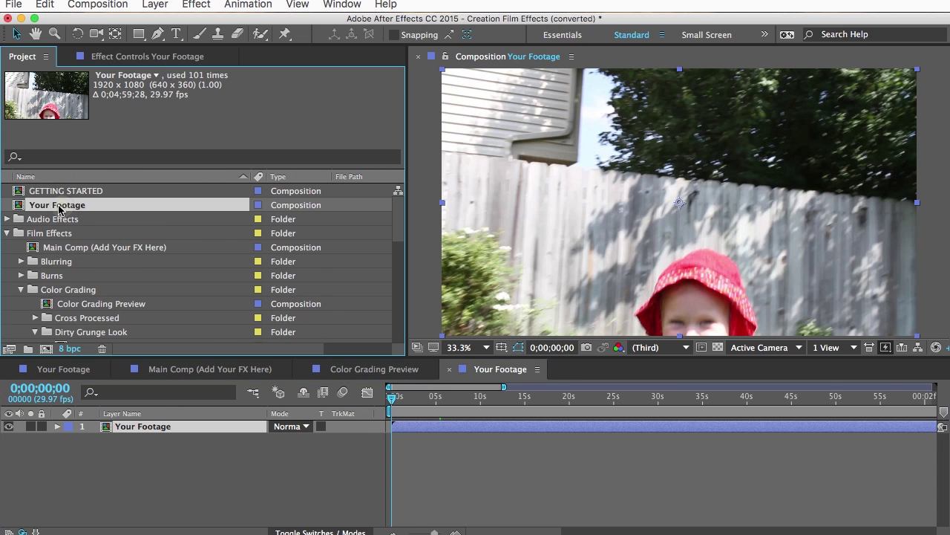
left_click_drag(396, 229, 397, 255)
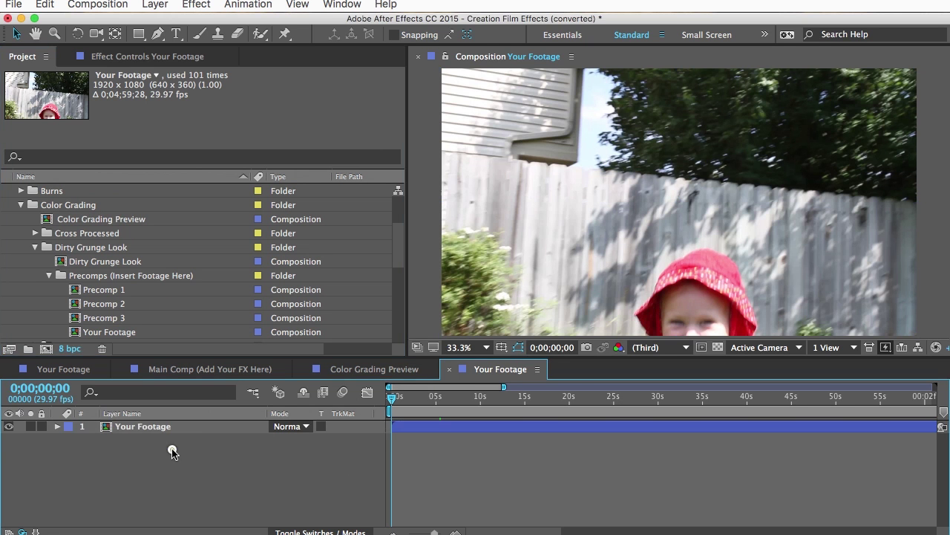
left_click(449, 369)
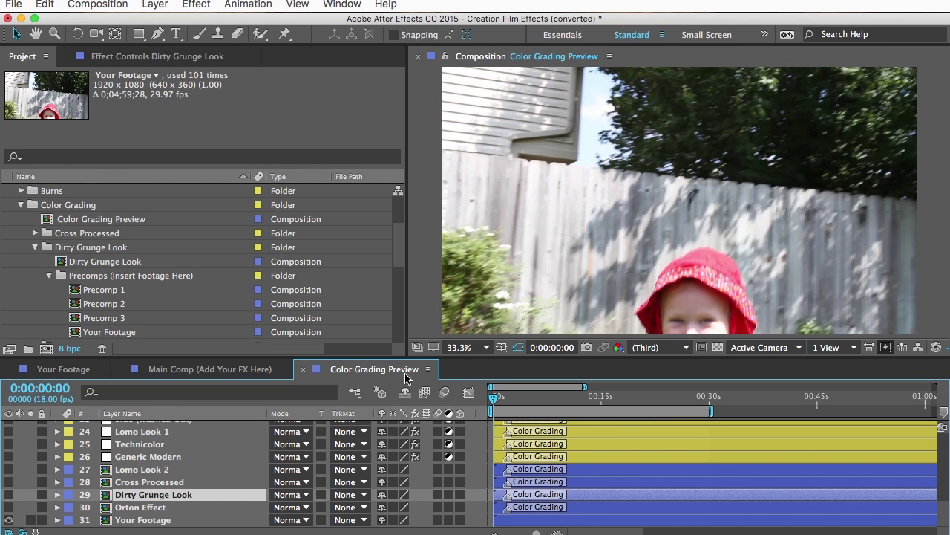
- Turn on the Dirty Grunge Look layer, preview it, and hide the Your Footage layer in the Color Grading Preview
left_click(8, 495)
key("space")
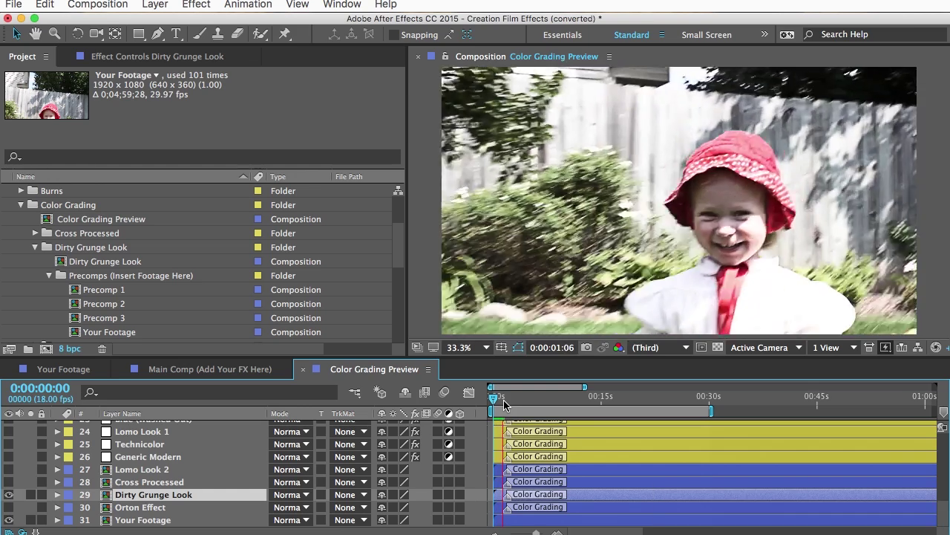
key("space")
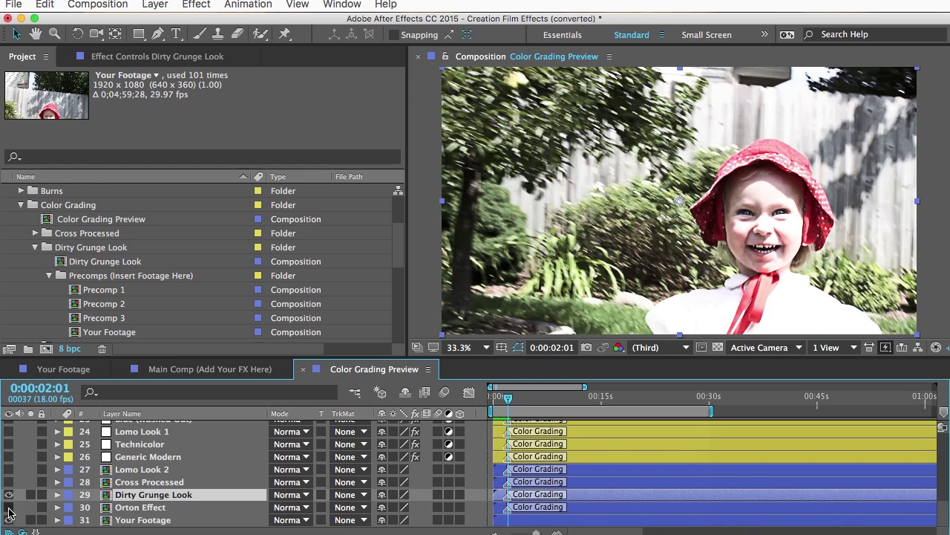
left_click(8, 520)
- Copy the Dirty Grunge Look layer into the main composition and move it between the Standard Blur and Your Footage layers
key("super+c")
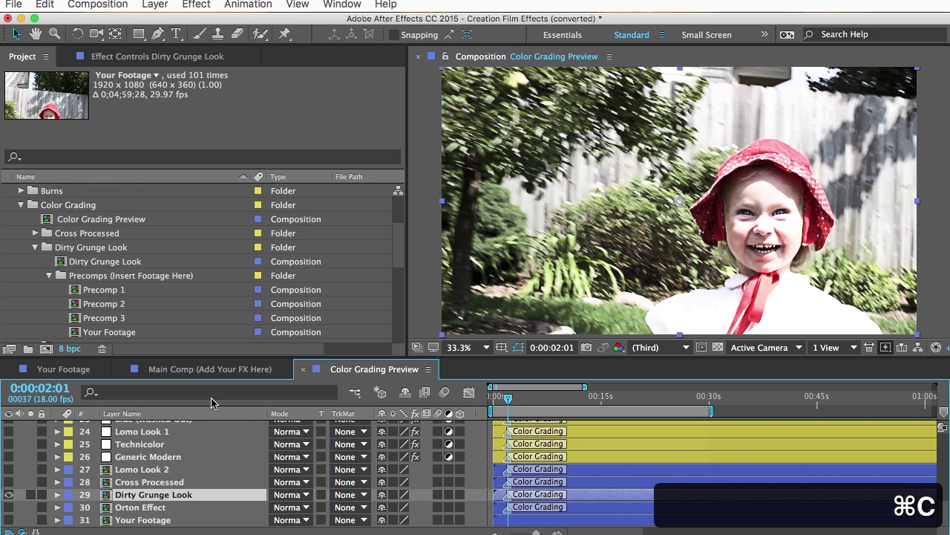
left_click(209, 373)
key("super+v")
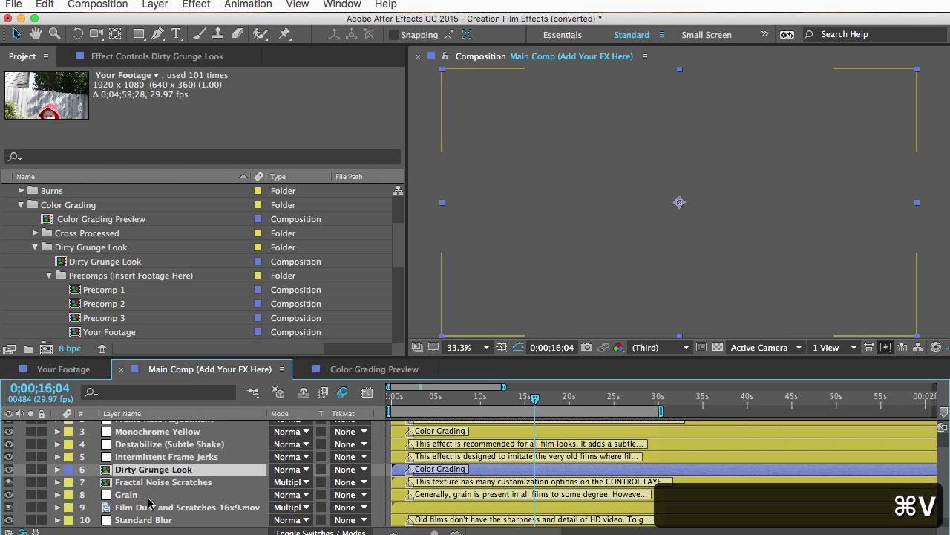
scroll(149, 497, "down", 1)
left_click_drag(153, 455, 156, 513)
- Delete the Your Footage layer from the main composition and select the Dirty Grunge Look layer
left_click(163, 519)
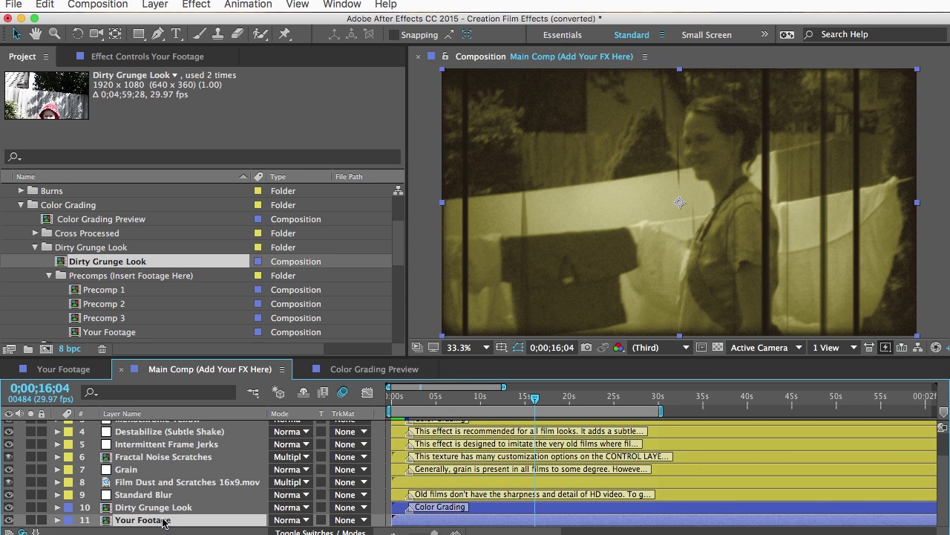
key("BackSpace")
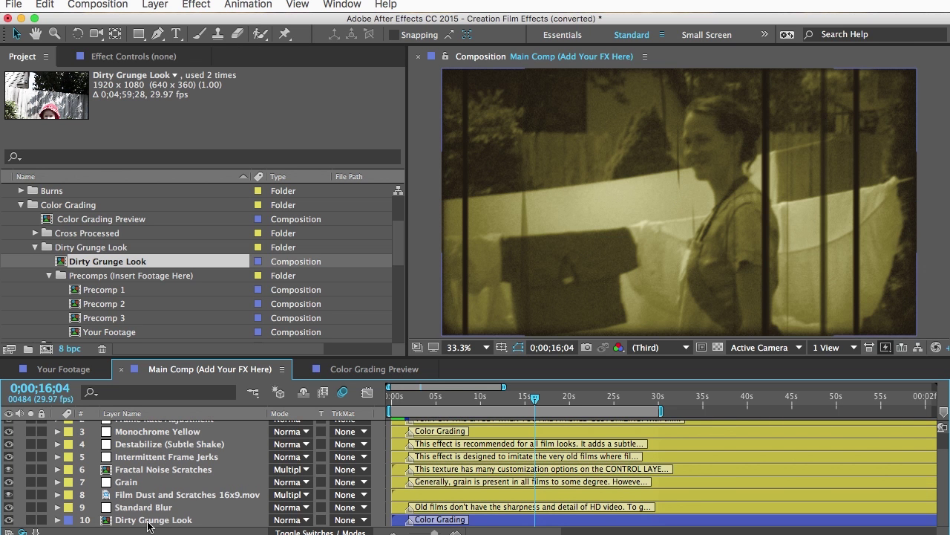
left_click(168, 521)
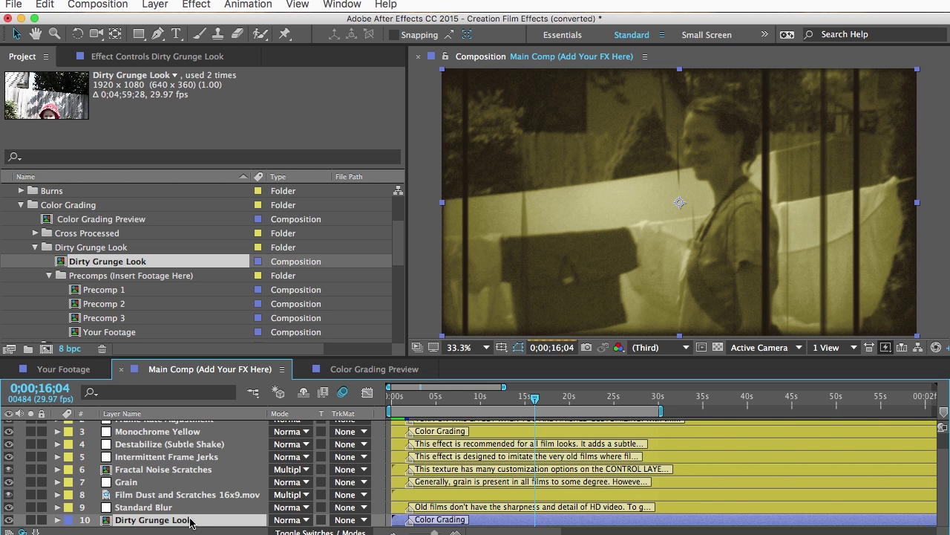
- Collapse the Precomps, Dirty Grunge Look and Color Grading folders in the project list
left_click(49, 276)
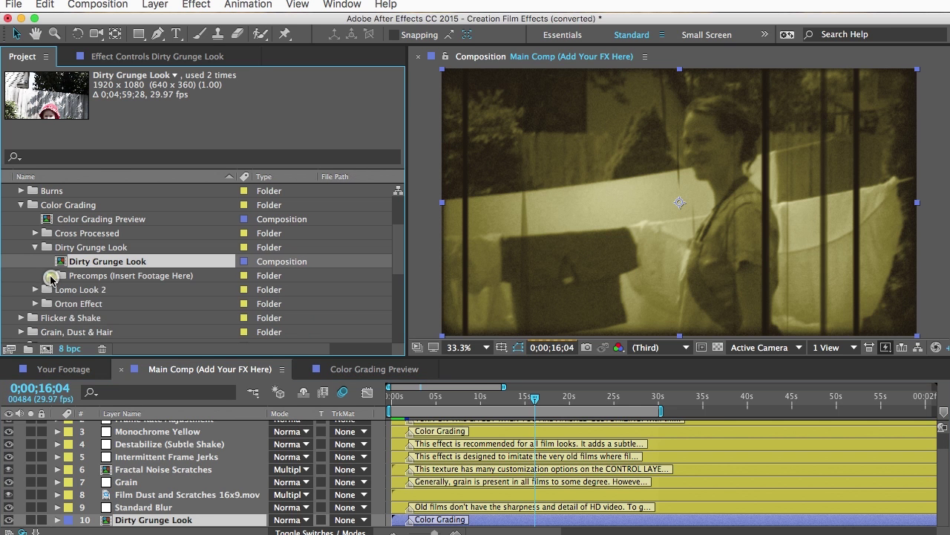
left_click(34, 248)
left_click(20, 205)
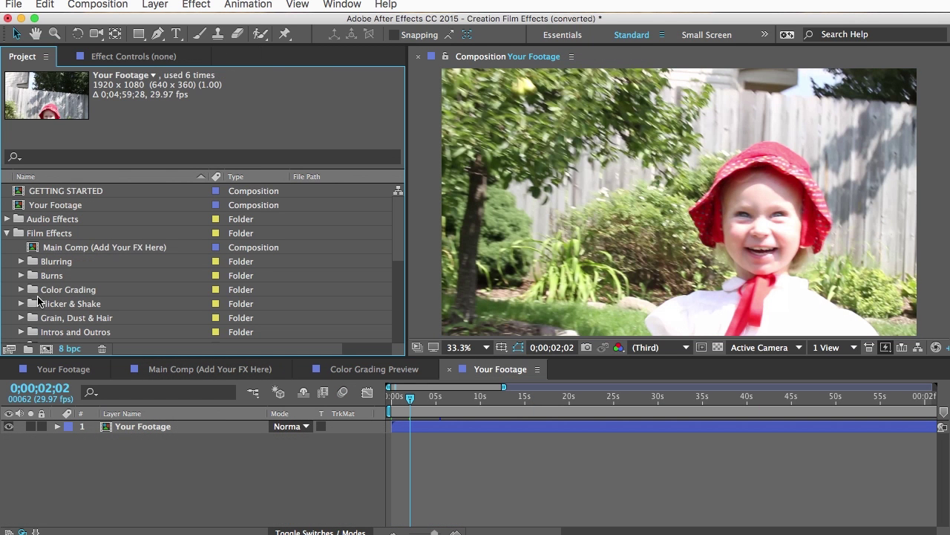
- Expand the Color Grading, Dirty Grunge Look and Precomps folders and select the Your Footage composition inside
left_click(33, 290)
left_click(22, 290)
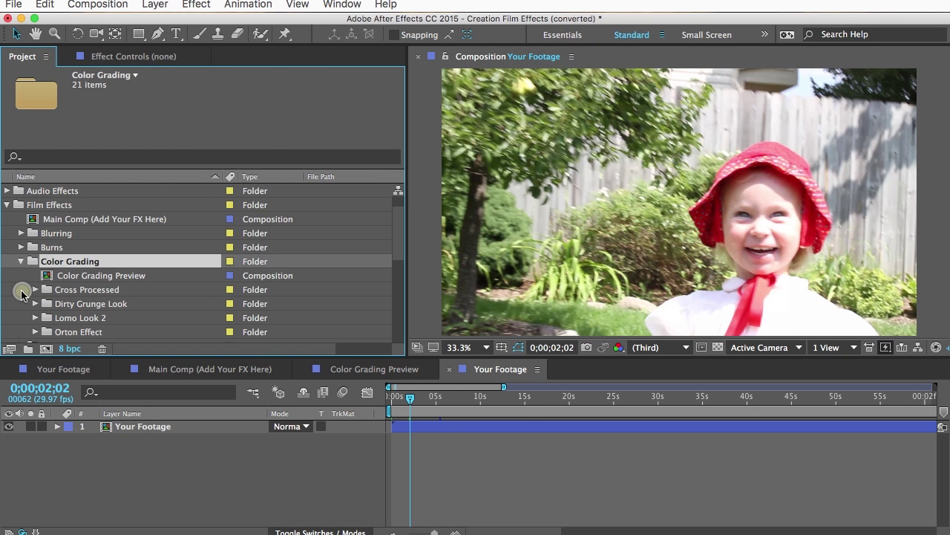
left_click(73, 291)
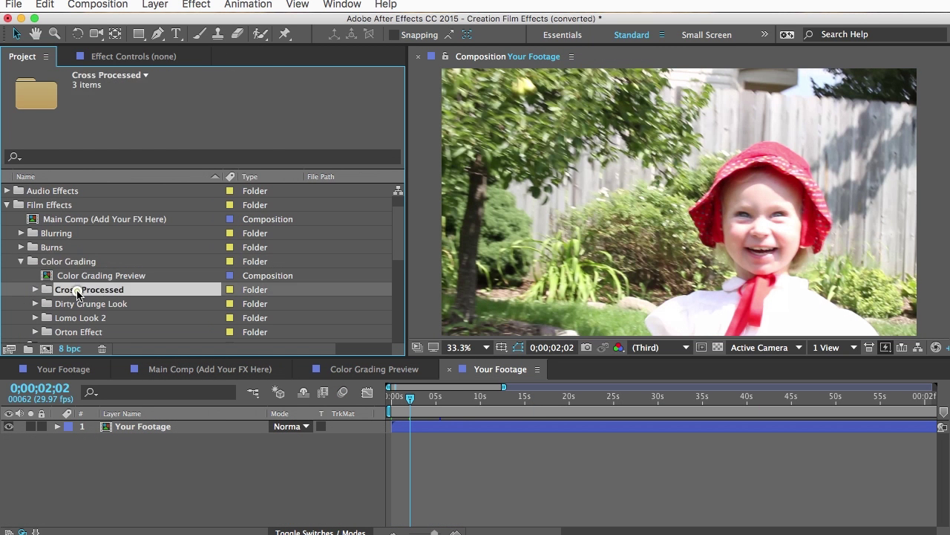
left_click(74, 306)
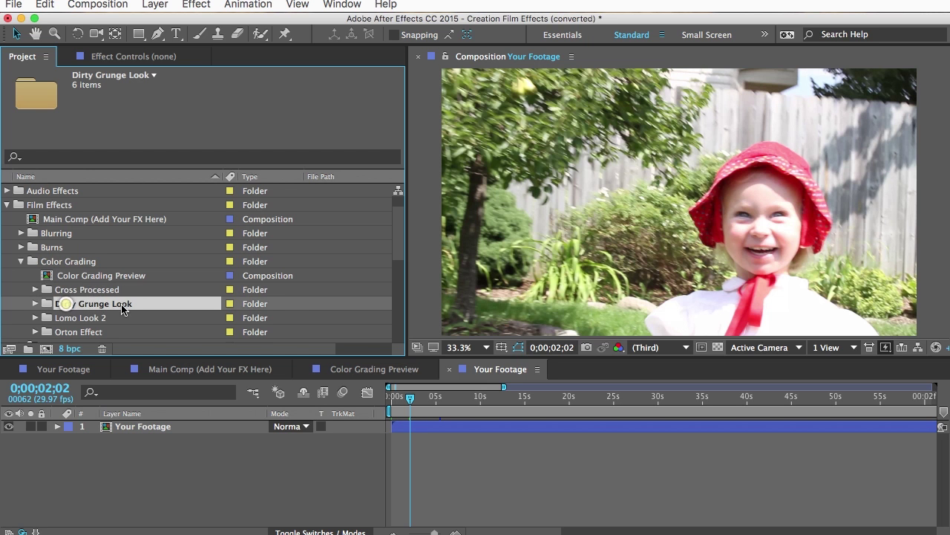
left_click(35, 304)
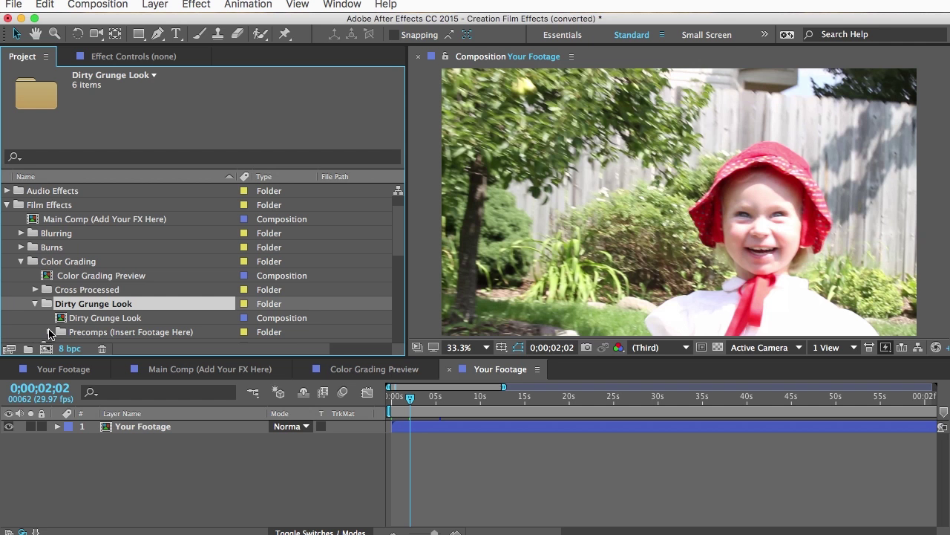
left_click(49, 332)
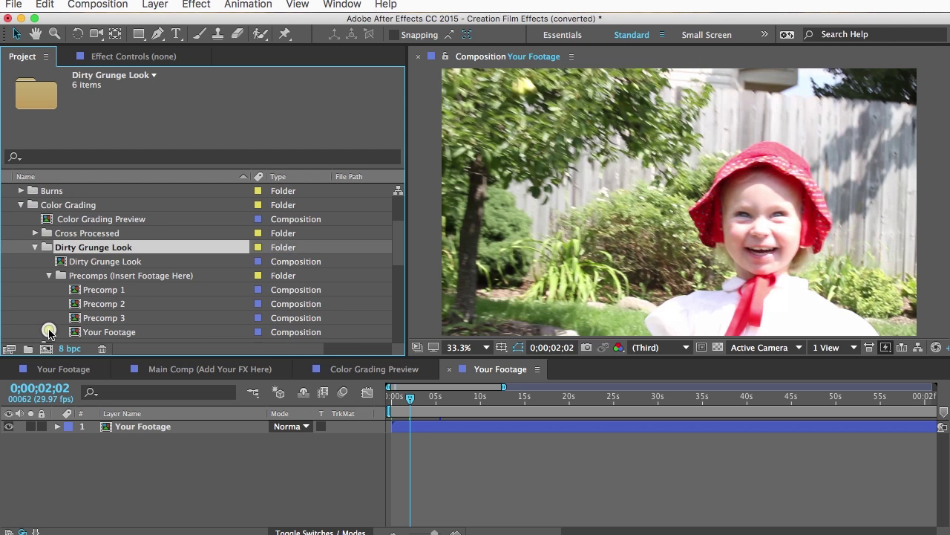
left_click(103, 334)
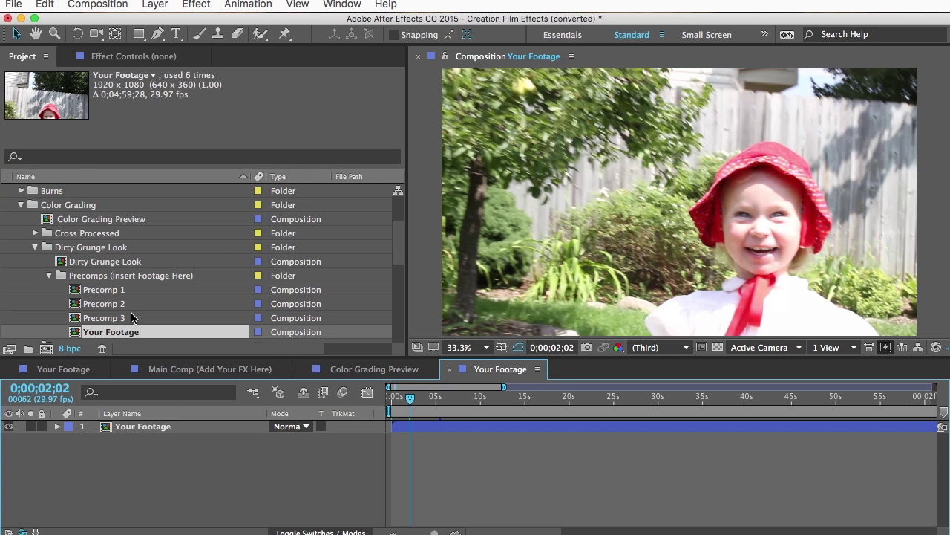
- Expand the Cross Processed folder and add the Cross Processed composition above the Your Footage layer in the open precomp
left_click(64, 235)
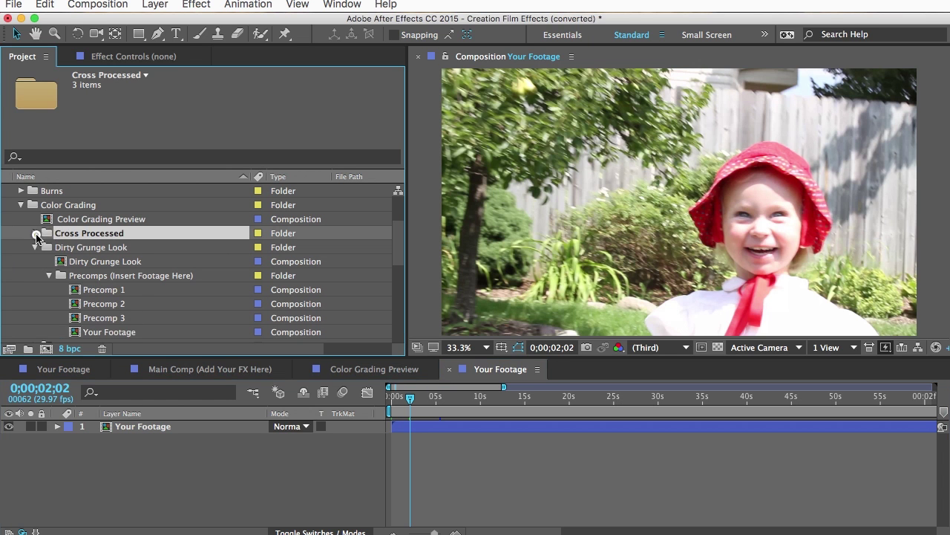
left_click(36, 233)
left_click(85, 250)
key("Return")
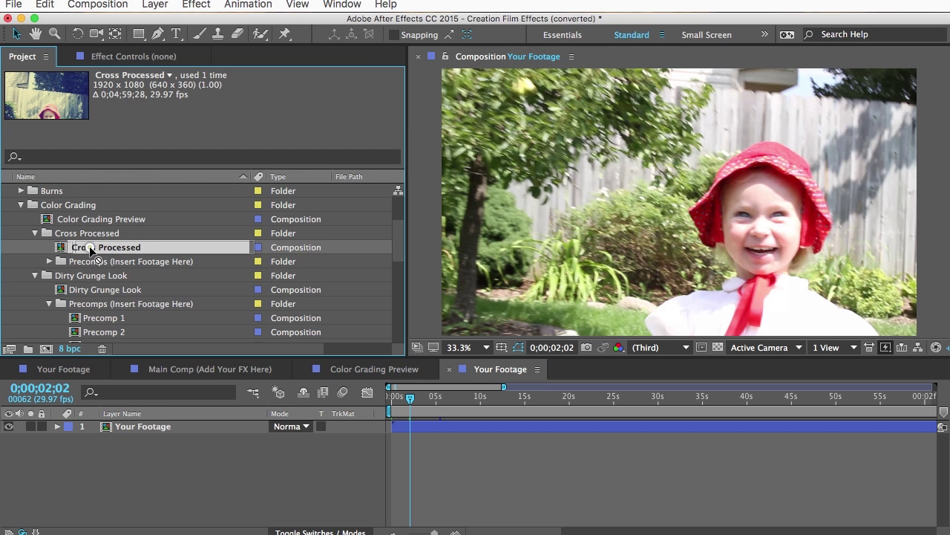
left_click_drag(90, 250, 130, 429)
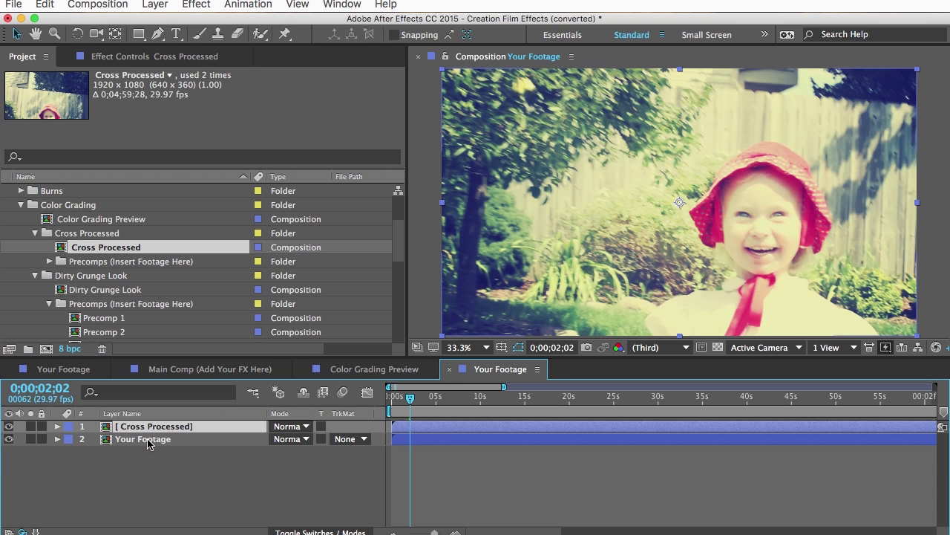
- Delete the Your Footage layer from the precomp and close the Your Footage and Color Grading Preview timelines, returning to the main composition
left_click(148, 441)
key("BackSpace")
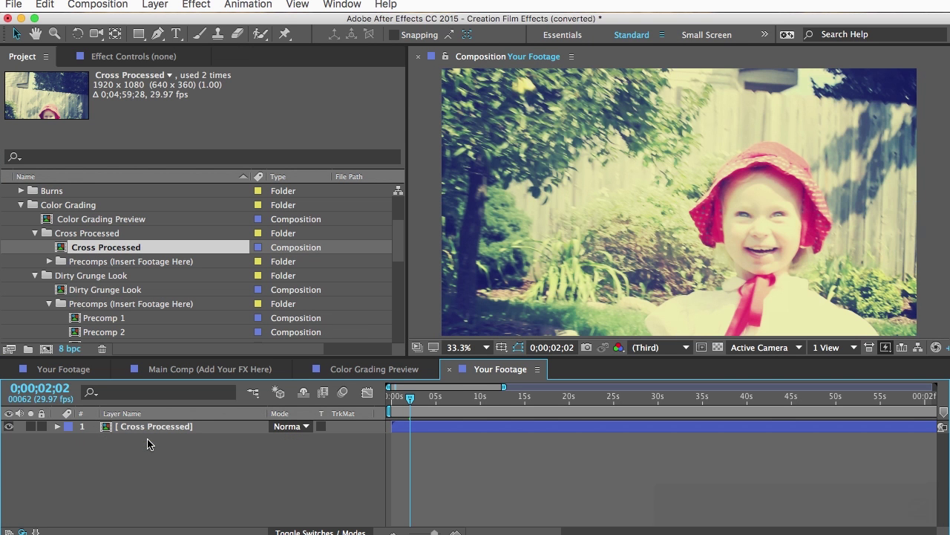
left_click(448, 369)
left_click(303, 369)
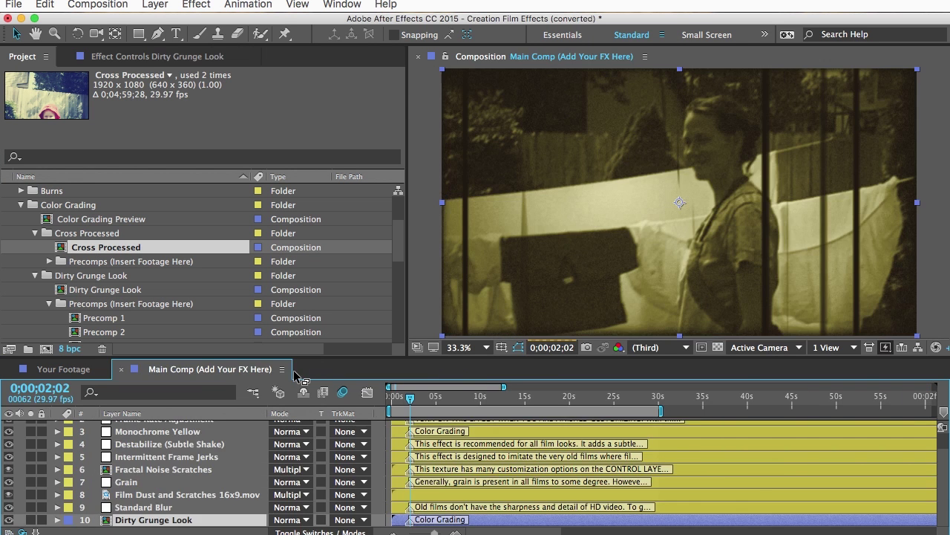
- Replace the existing Dirty Grunge Look layer in the main composition with a fresh copy of that composition beneath the effect layers
left_click_drag(71, 289, 139, 520)
key("Delete")
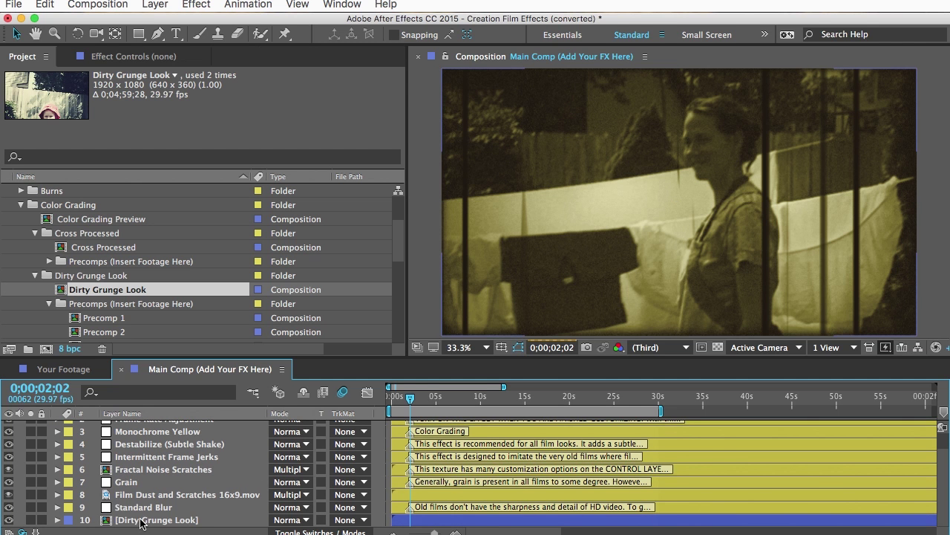
left_click(178, 507)
left_click(181, 496)
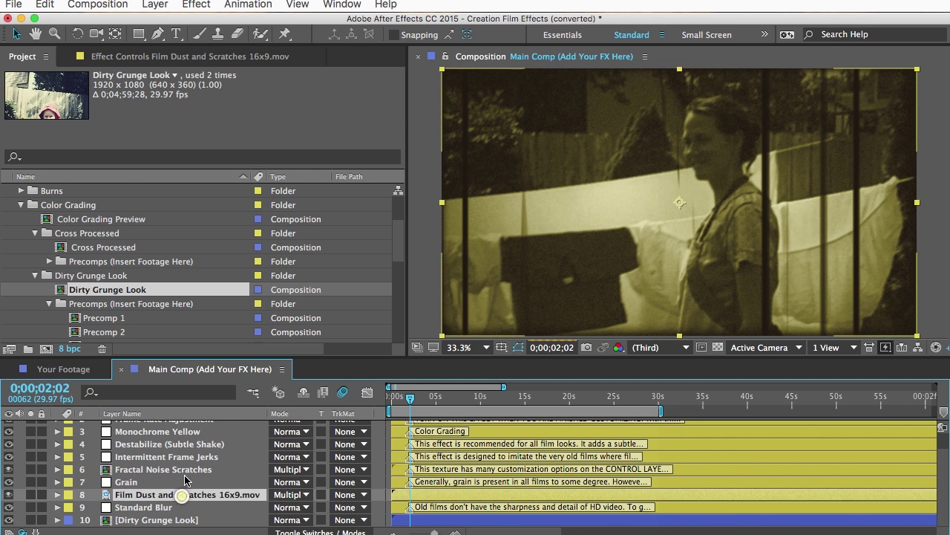
left_click(185, 470)
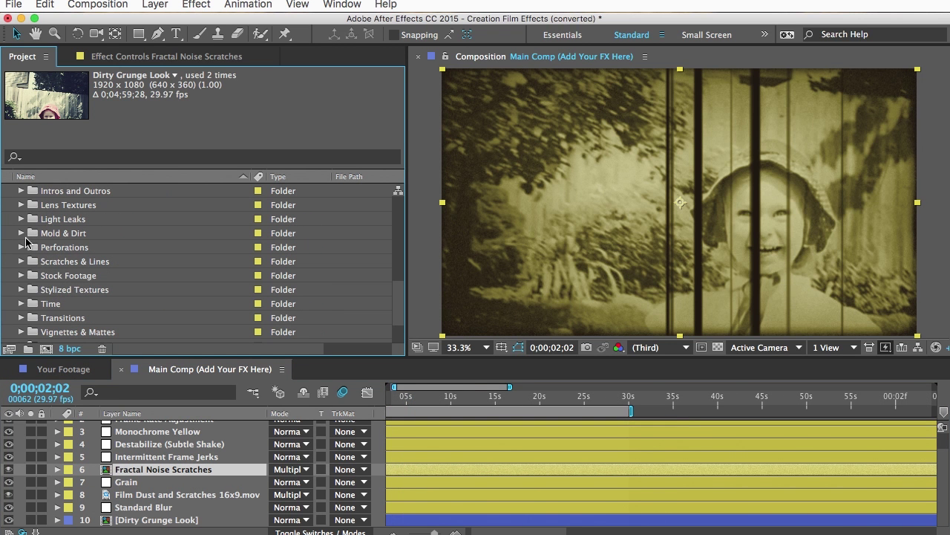
- Expand the Intros and Outros and Film Intros folders in the project and select the Film Intros Preview composition
left_click(64, 192)
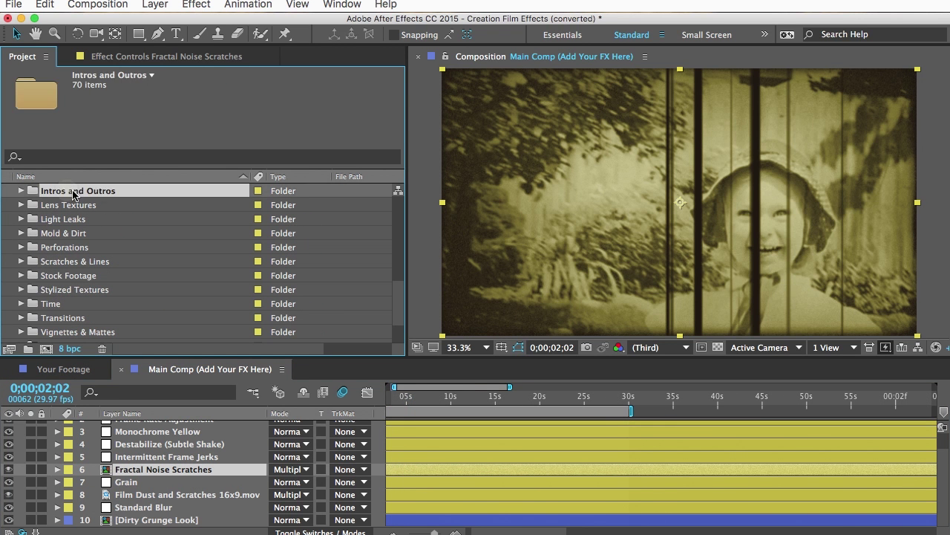
left_click(21, 191)
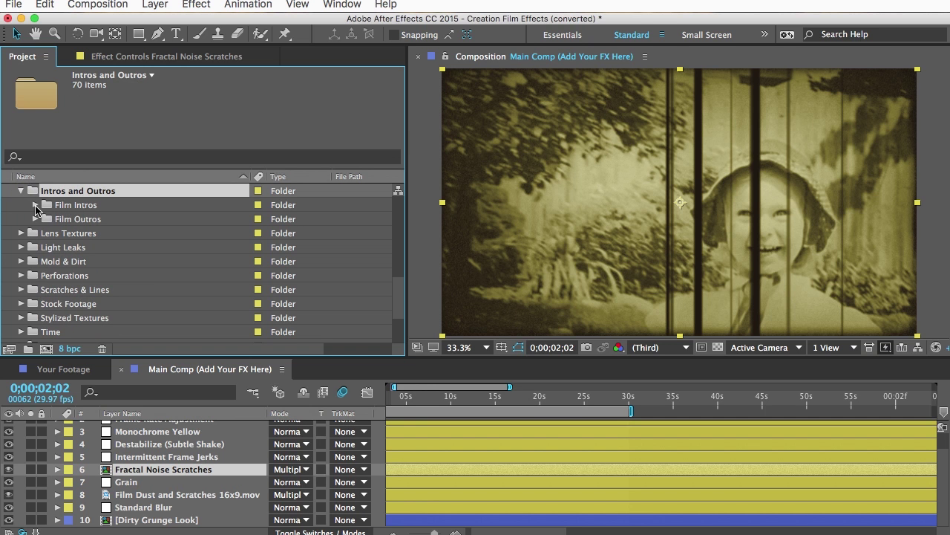
left_click(35, 205)
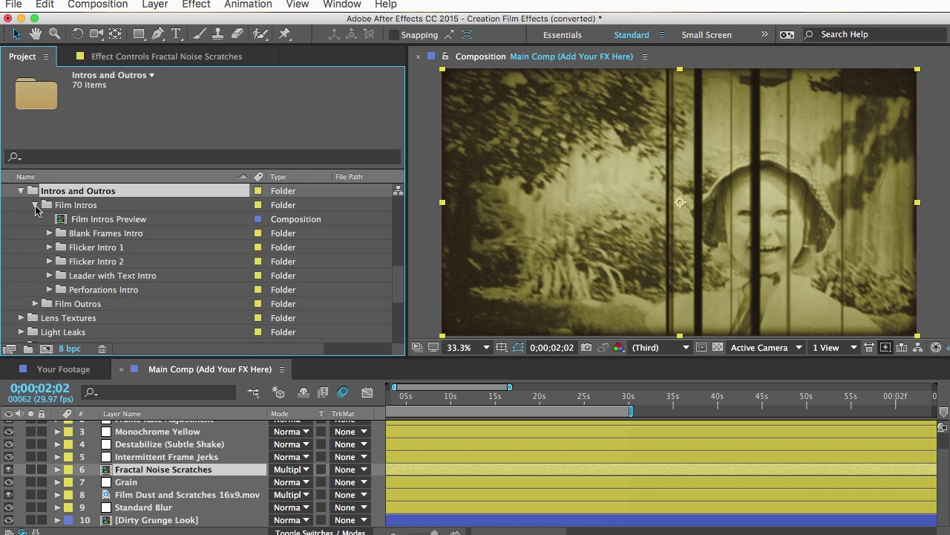
left_click(119, 219)
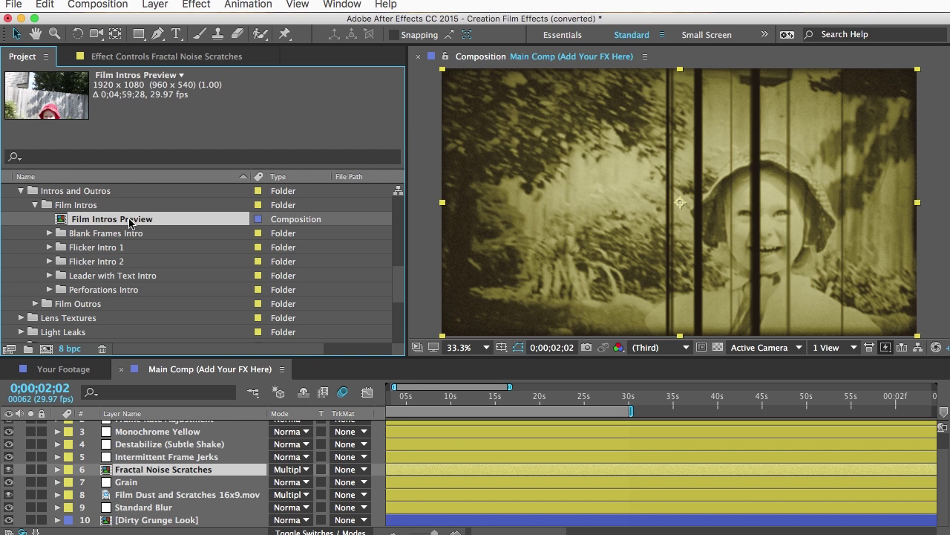
- Expand the Flicker Intro 1 folder and its Precomps folder, and open the Your Footage composition inside
left_click(94, 248)
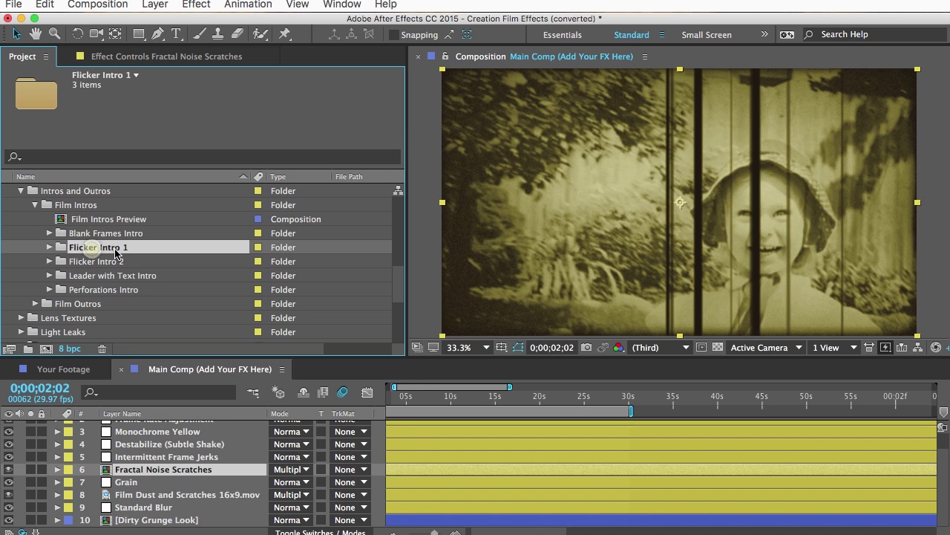
left_click(49, 246)
left_click(79, 276)
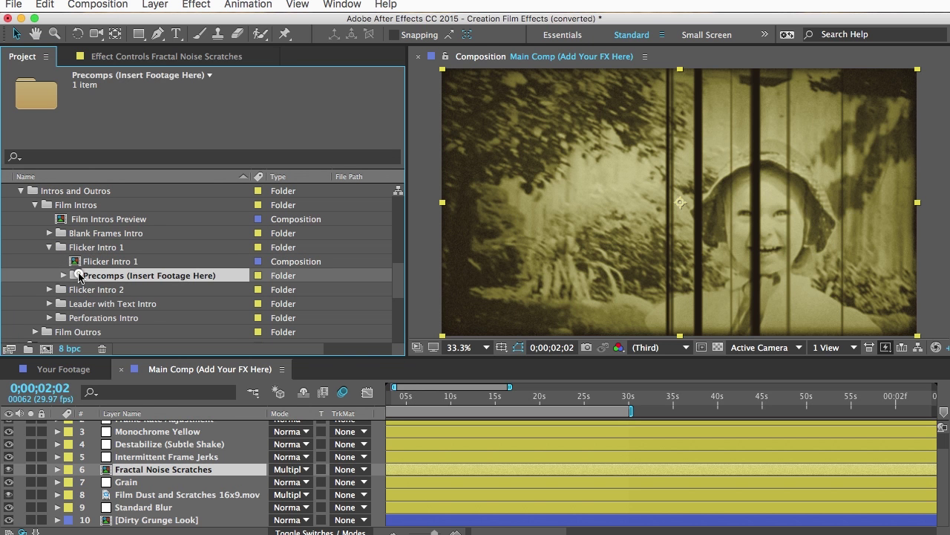
left_click(64, 275)
left_click(123, 291)
double_click(124, 291)
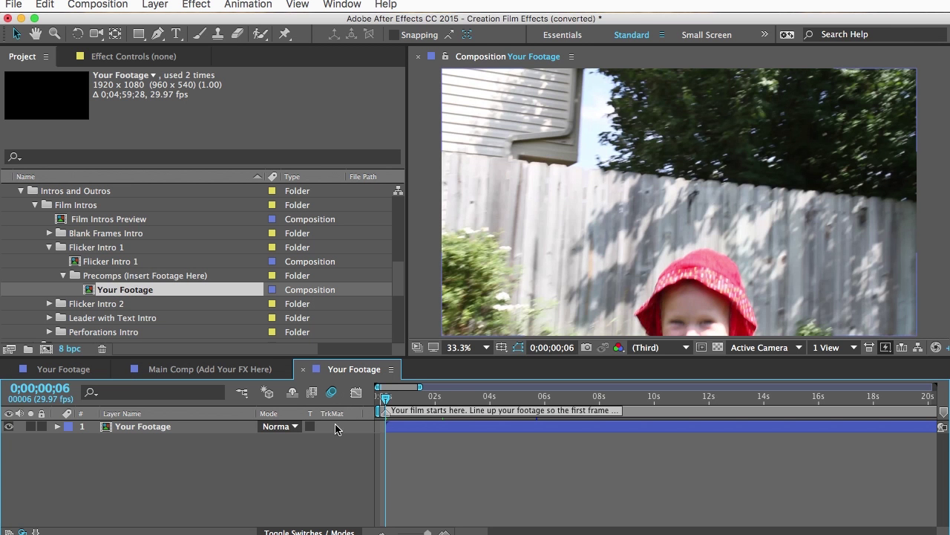
- Replace the Your Footage layer in the Flicker Intro 1 footage precomp with the Dirty Grunge Look composition
mouse_move(417, 401)
left_mouse_down()
mouse_move(474, 403)
mouse_move(420, 401)
left_mouse_up()
left_click(216, 425)
key("BackSpace")
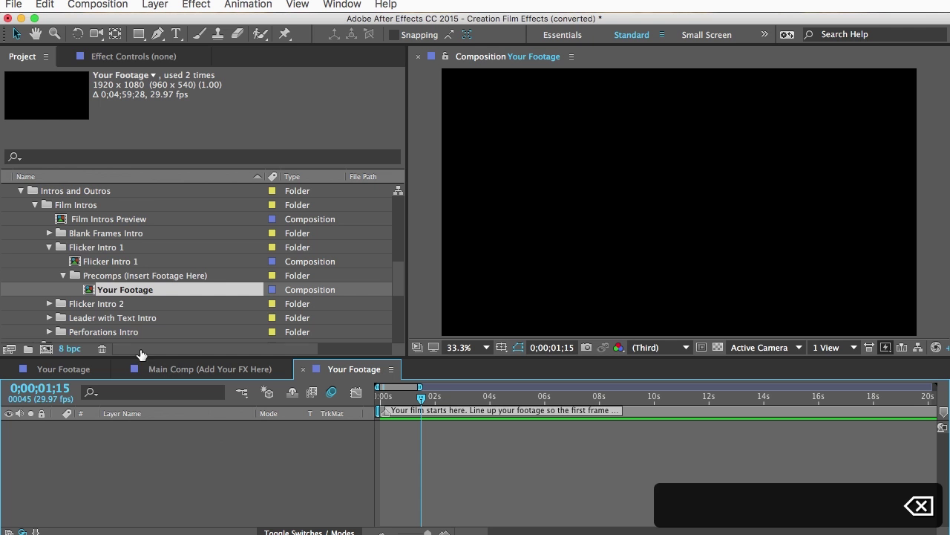
left_click_drag(400, 279, 399, 238)
left_click(107, 248)
left_click_drag(121, 253, 157, 449)
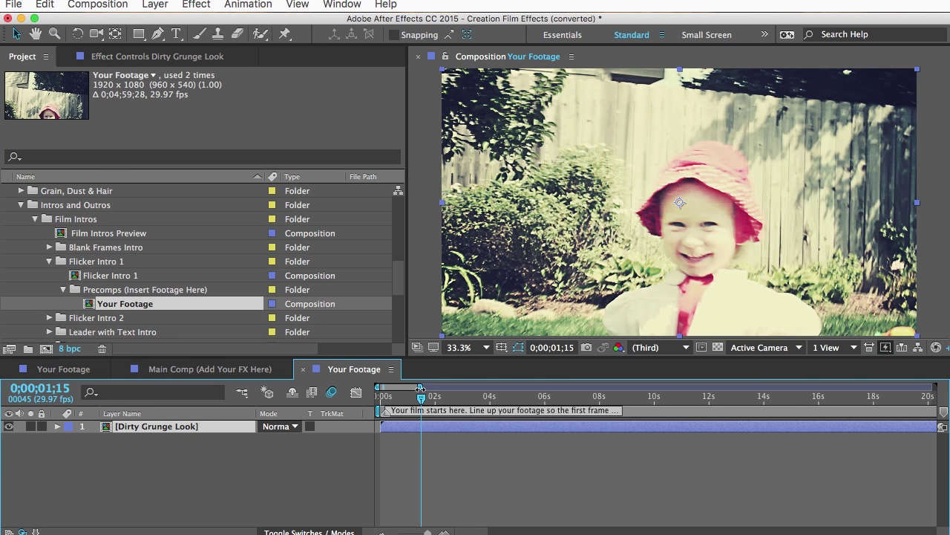
- Read the full comment of the composition marker at the film's starting frame
left_click_drag(417, 387, 385, 387)
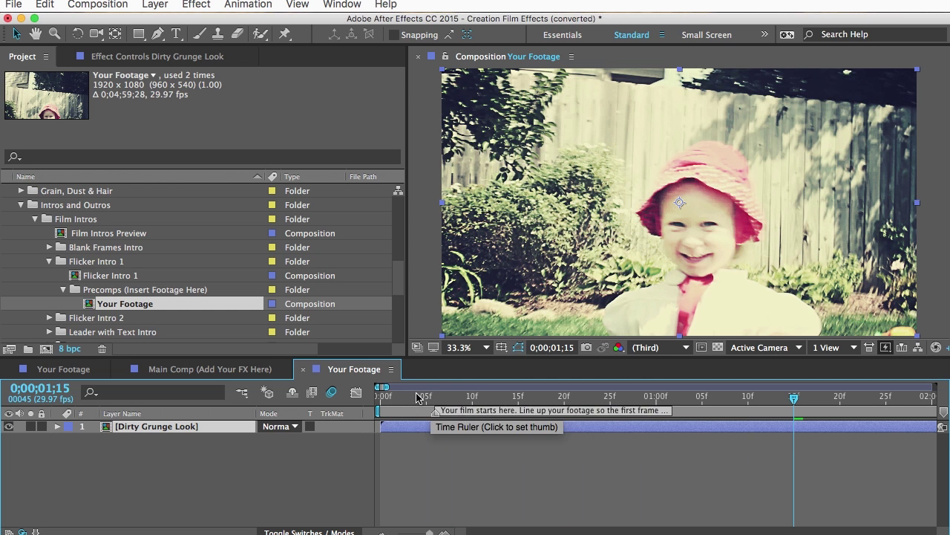
left_click_drag(389, 387, 386, 388)
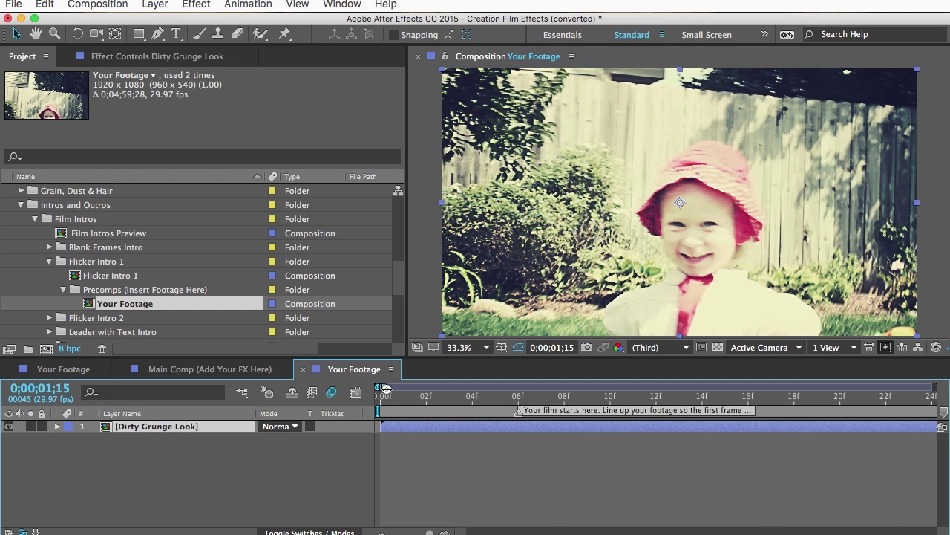
double_click(518, 411)
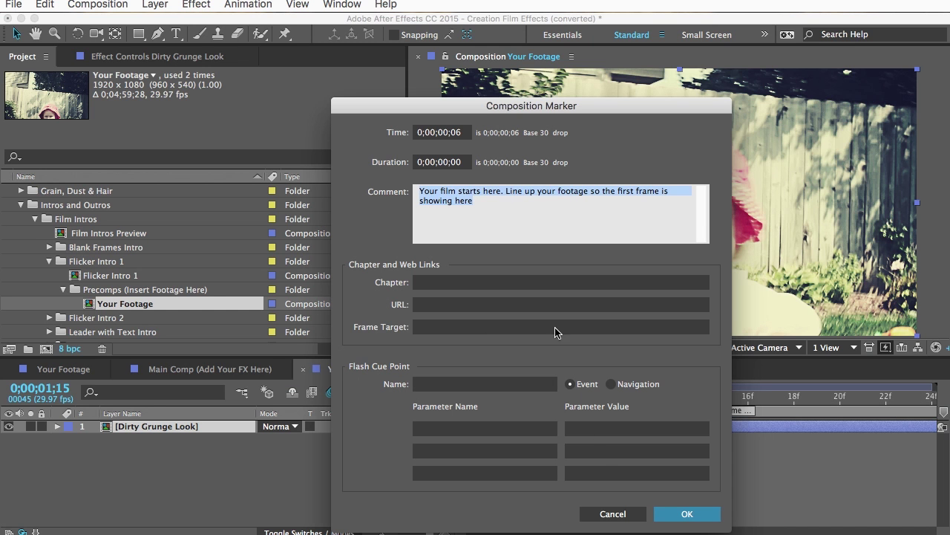
left_click(689, 514)
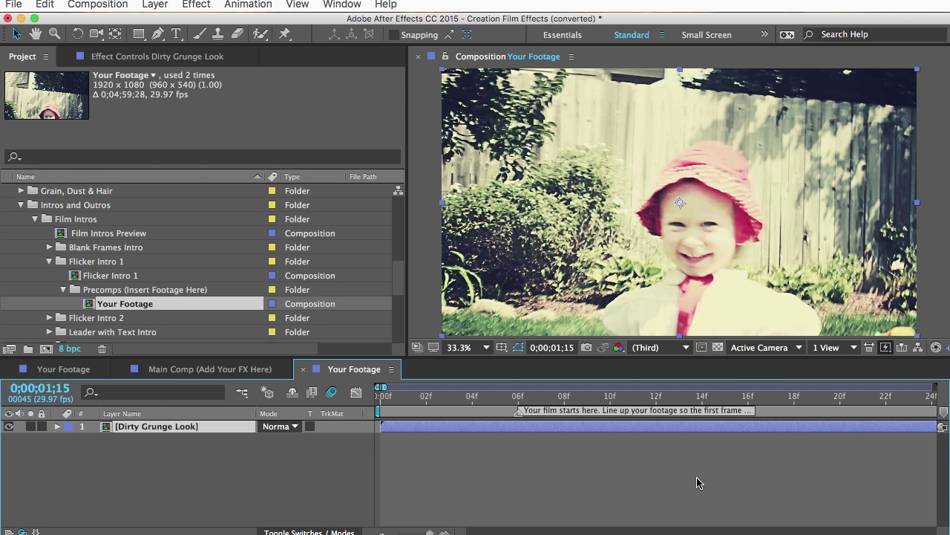
- Move the current time to the marker at 0;00;00;06 and align the start of the Dirty Grunge Look layer with it
left_click_drag(545, 397, 518, 401)
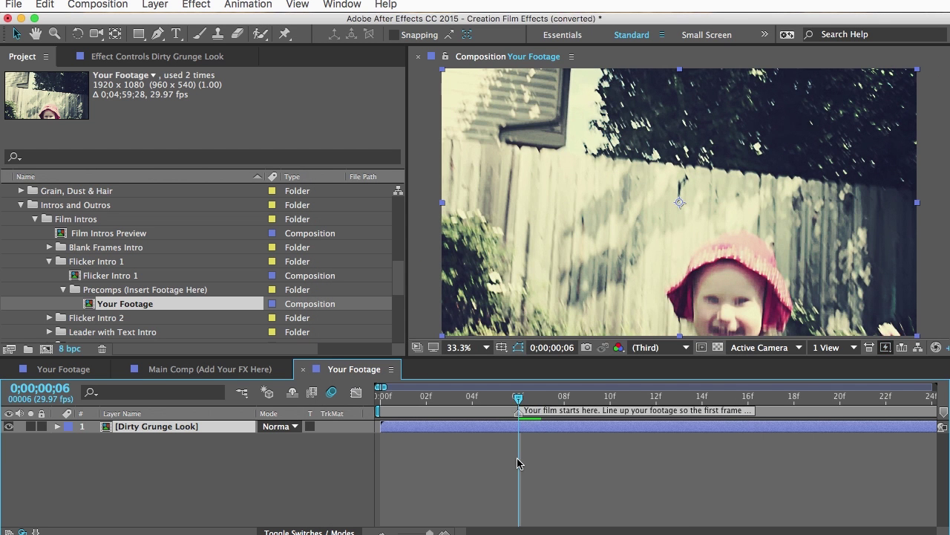
left_click_drag(410, 431, 481, 433)
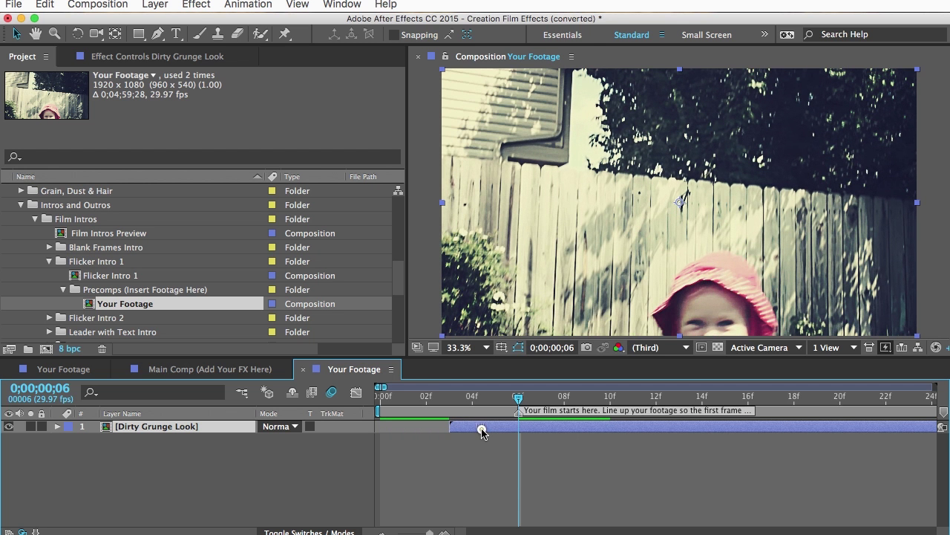
key("bracketleft")
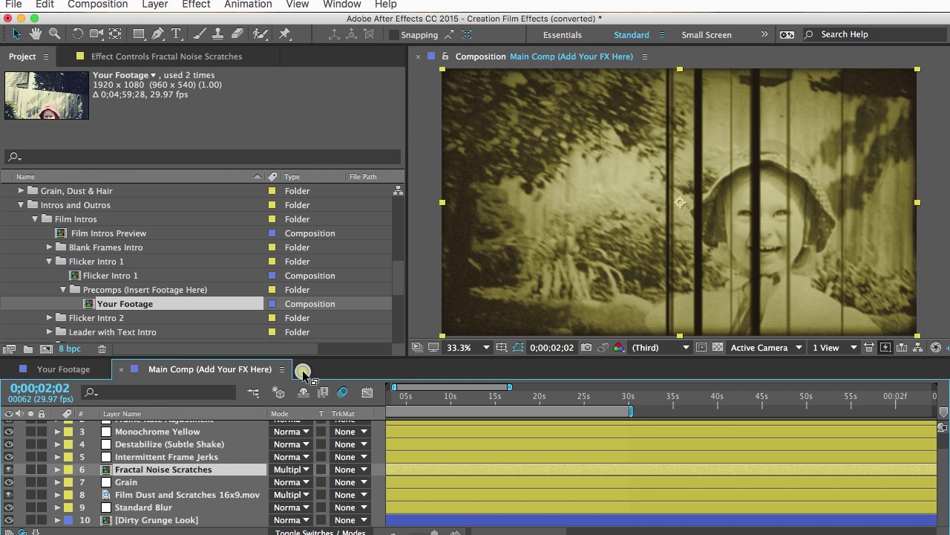
- Close the intro's footage precomp and add the Flicker Intro 1 composition above the Dirty Grunge Look layer in the main composition
left_click(303, 369)
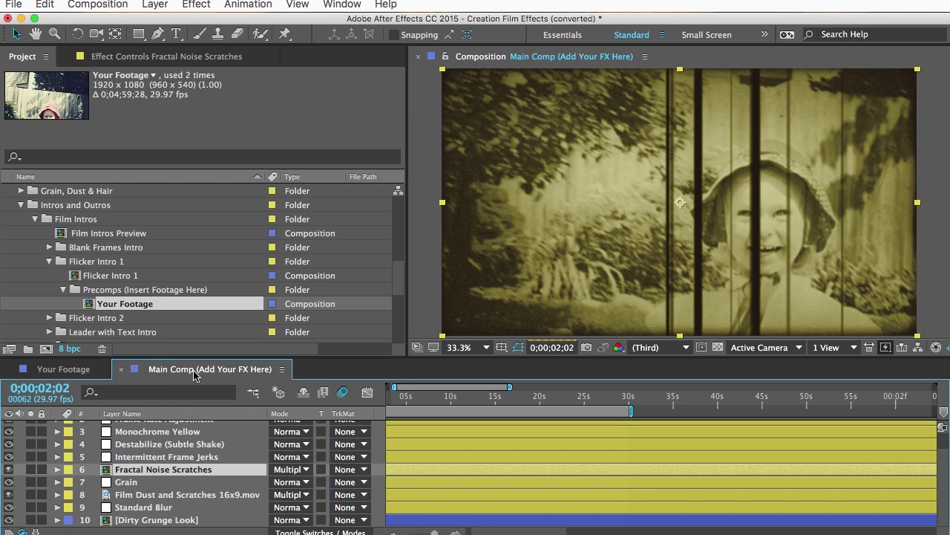
left_click_drag(104, 277, 165, 515)
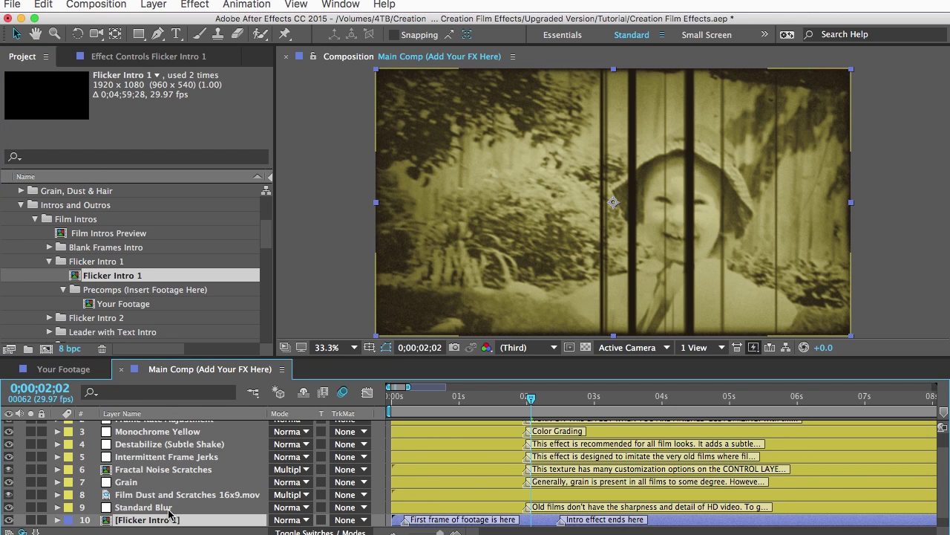
scroll(169, 512, "down", 1)
left_click(177, 521)
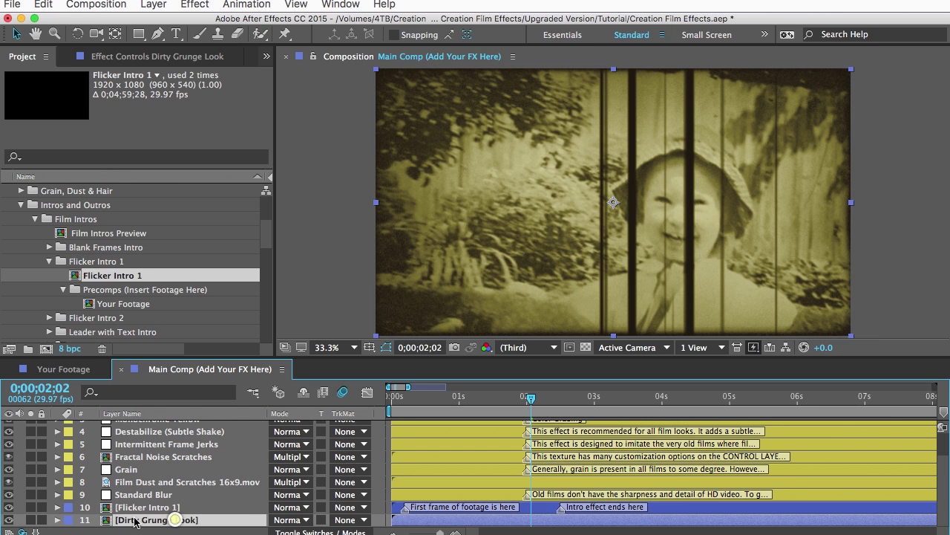
left_click(174, 508)
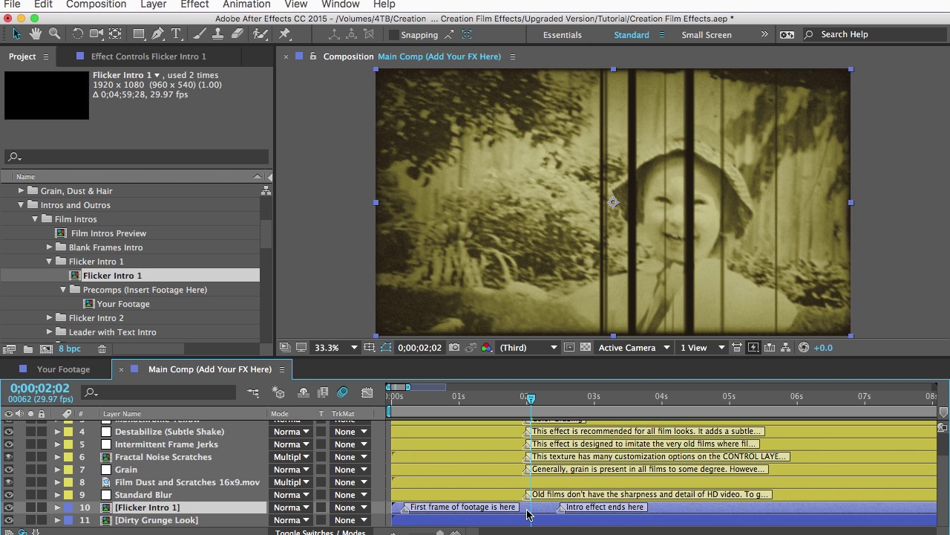
- Try to line up the start of the Dirty Grunge Look layer with the first-frame-of-footage marker on the Flicker Intro 1 layer
left_click_drag(532, 398, 561, 404)
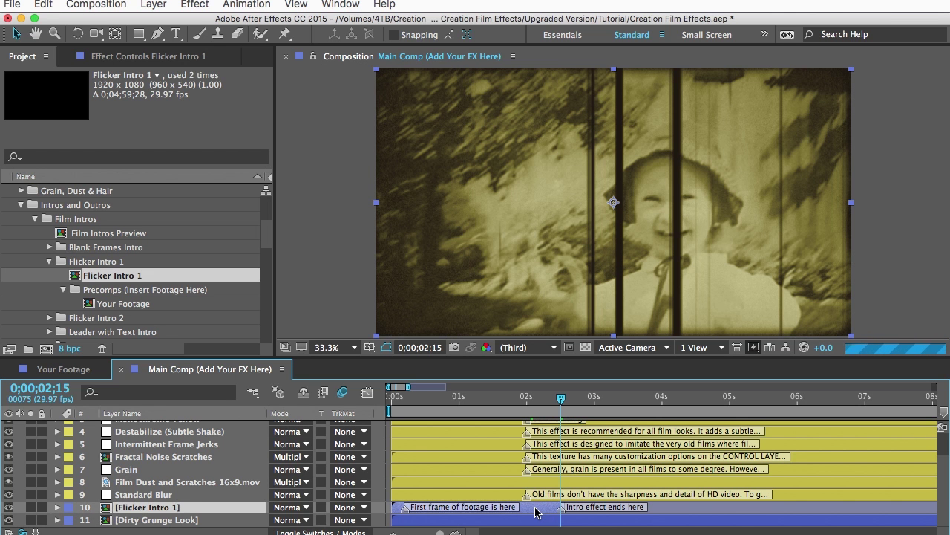
left_click_drag(486, 524, 520, 522)
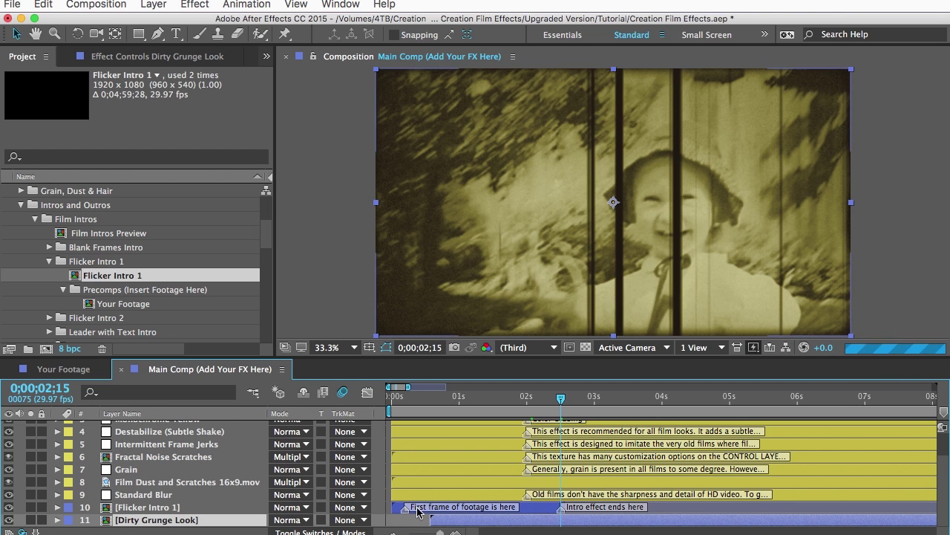
left_click_drag(462, 520, 439, 522)
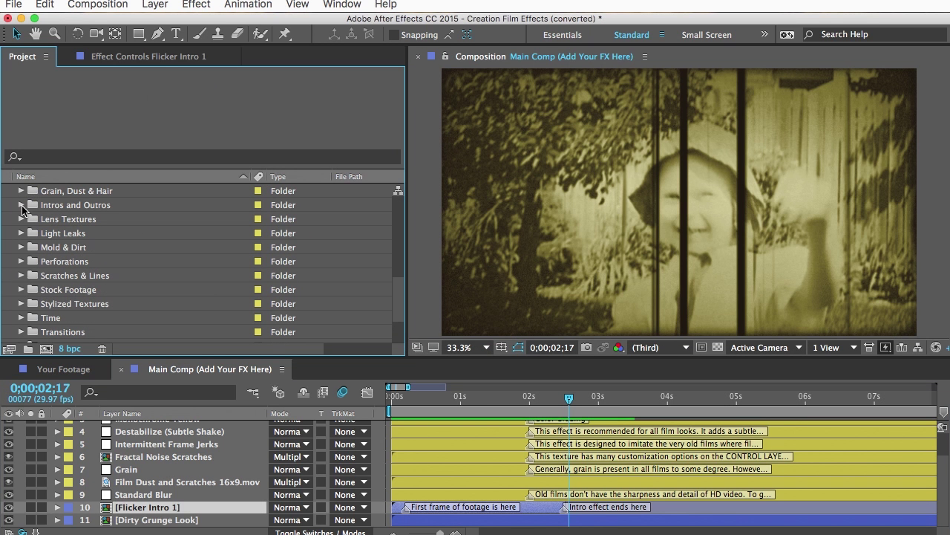
- Open the Transition Previews composition from the Transitions folder and look through its transition layers
left_click(60, 332)
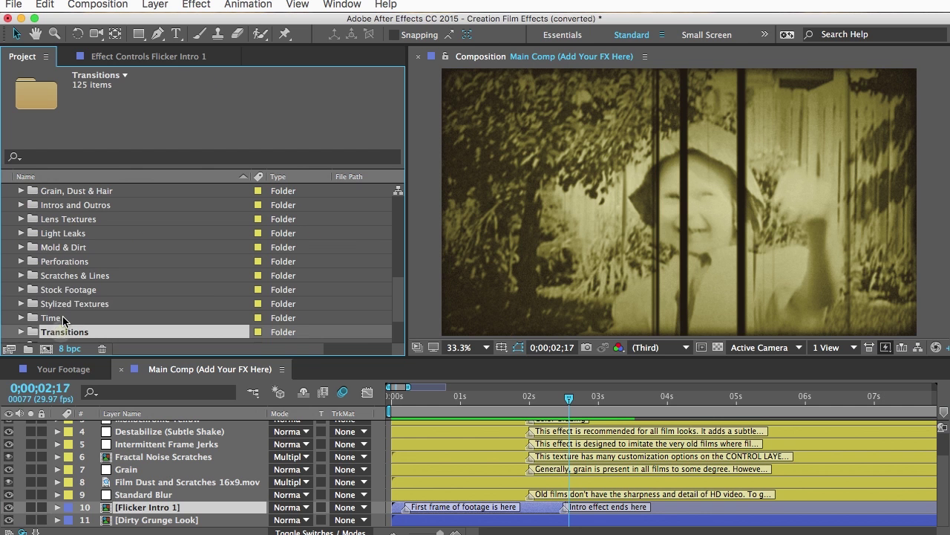
scroll(63, 319, "down", 3)
left_click(21, 261)
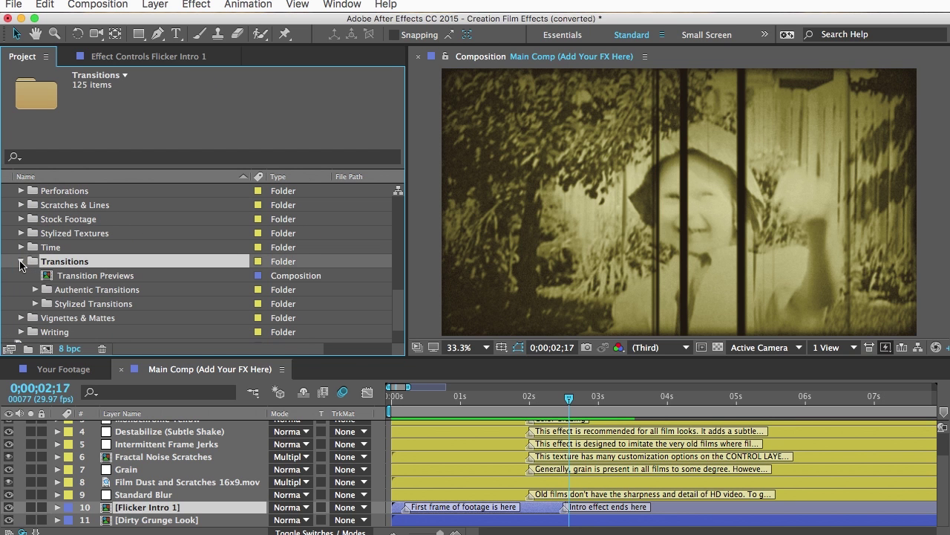
left_click(78, 276)
double_click(119, 276)
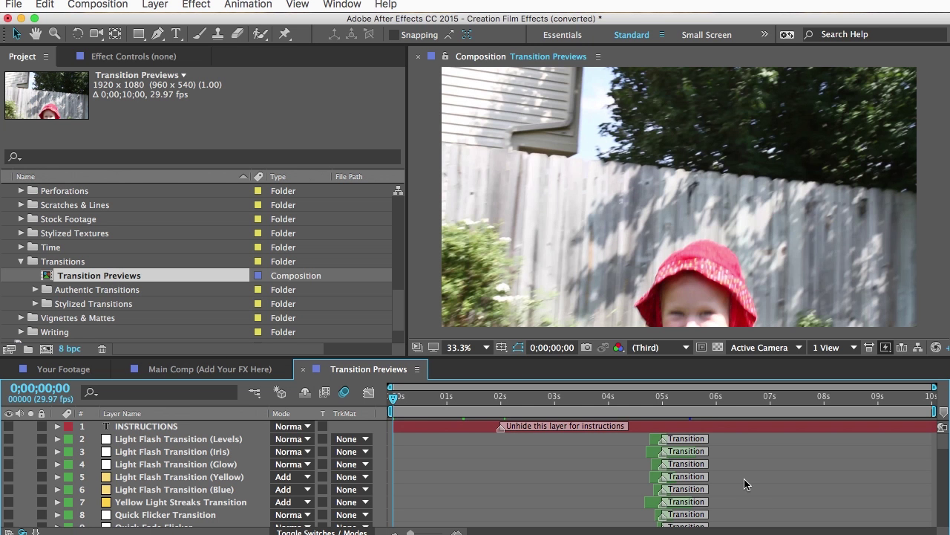
mouse_move(946, 441)
left_mouse_down()
mouse_move(947, 490)
mouse_move(947, 431)
left_mouse_up()
left_click_drag(943, 445, 945, 511)
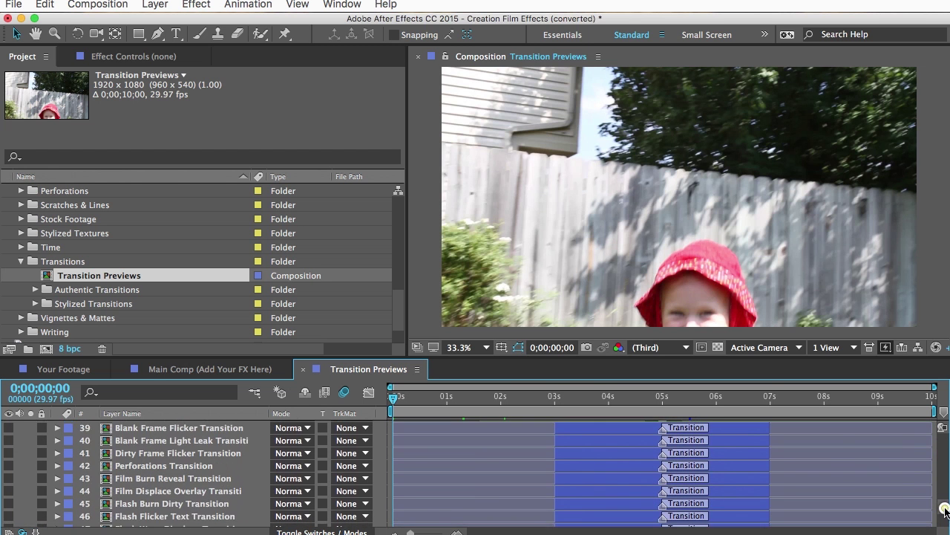
- Examine the Authentic Transitions and Stylized Transitions folders in the project
left_click(84, 291)
left_click(72, 305)
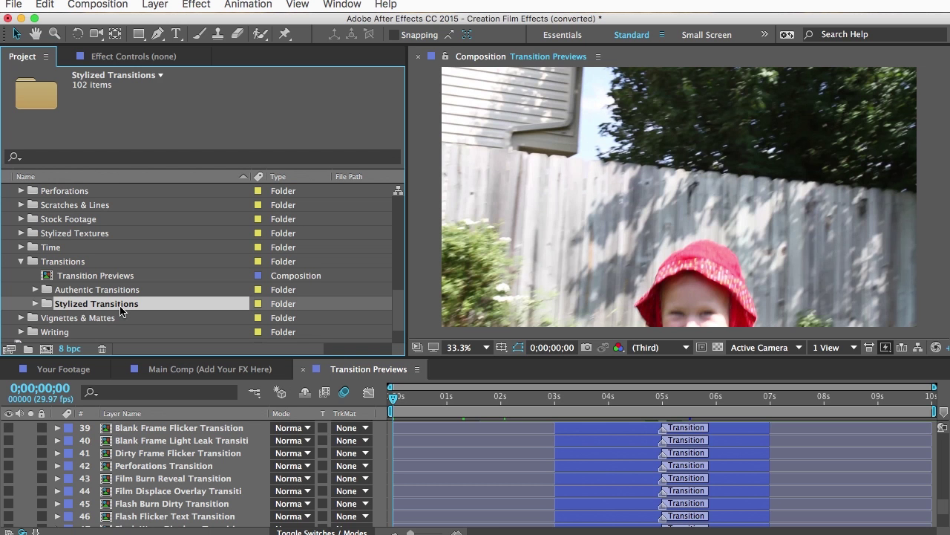
left_click(71, 290)
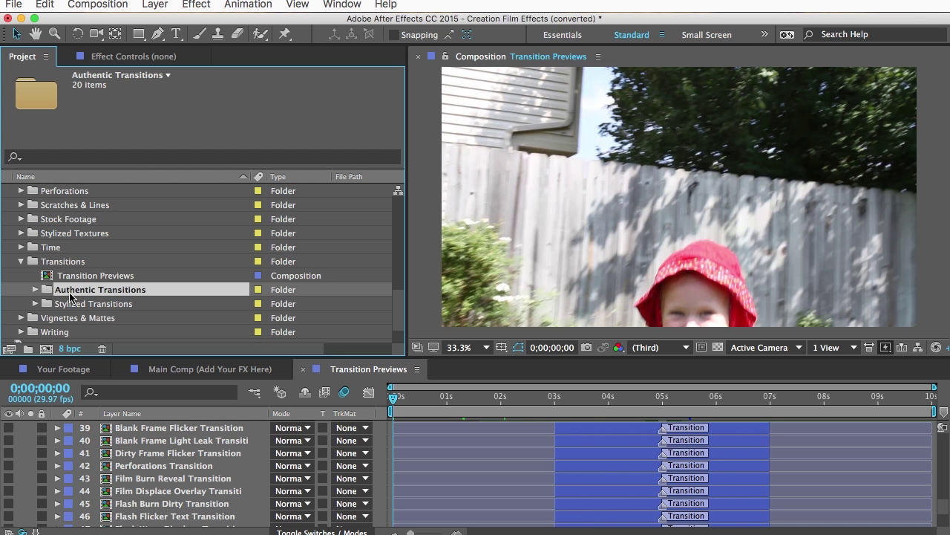
left_click(71, 303)
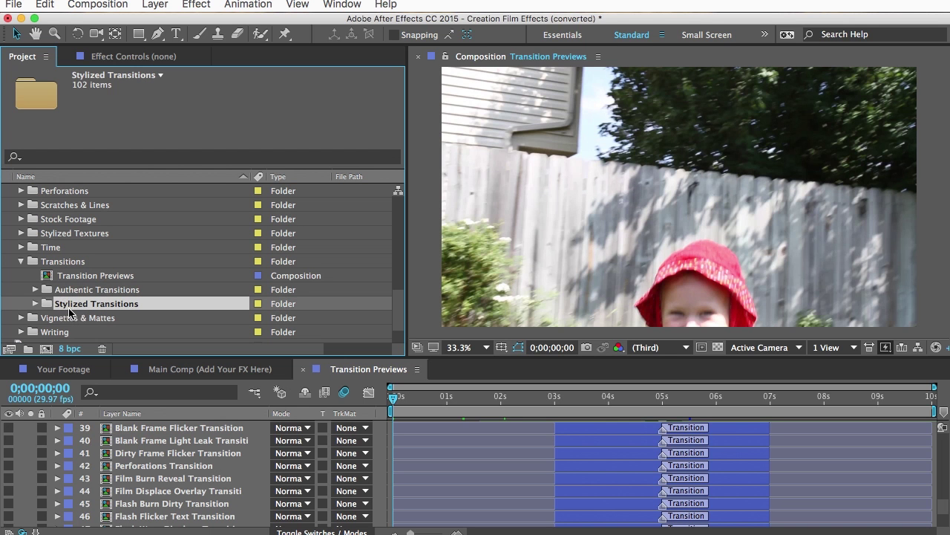
- Open the Your Footage precomp of the Flash Warp Displace stylized transition and read the full comment of its cut marker
left_click(35, 304)
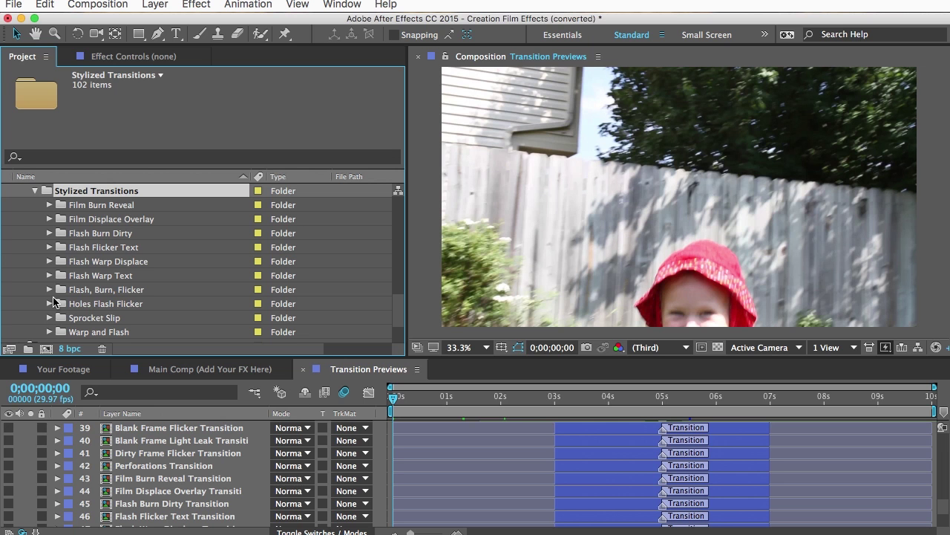
left_click(110, 262)
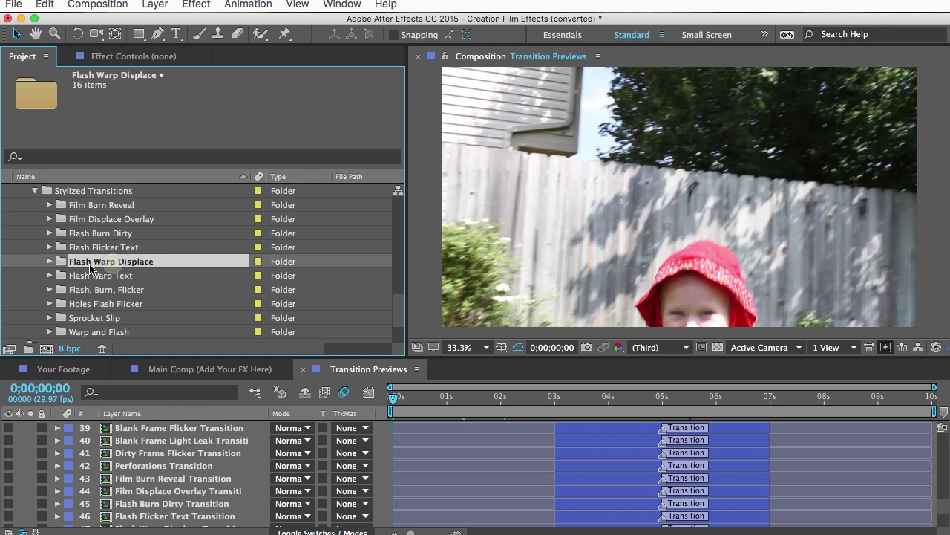
left_click(48, 263)
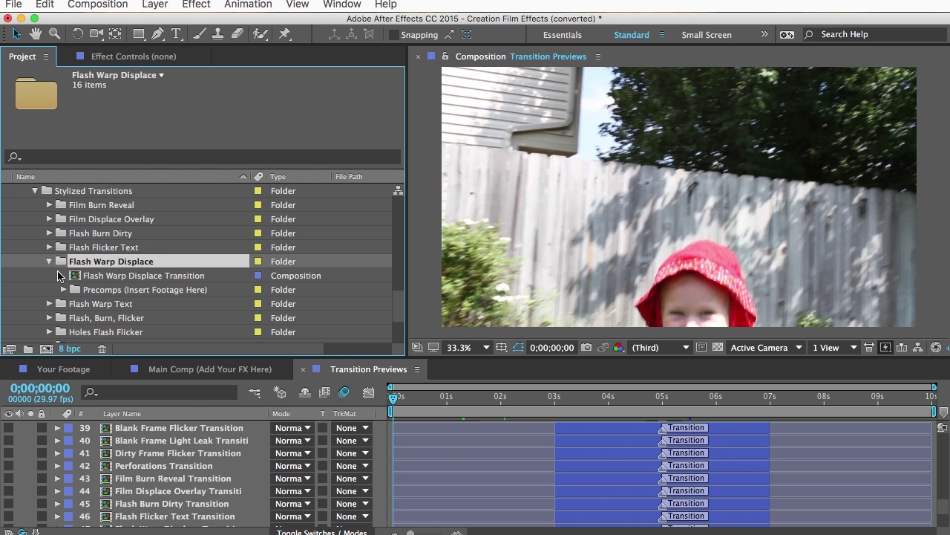
left_click(79, 290)
left_click(62, 290)
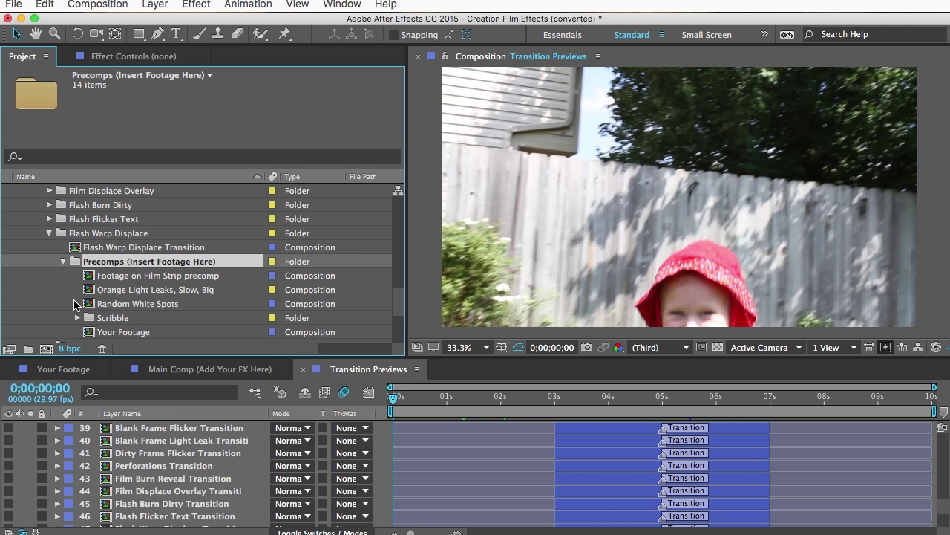
double_click(128, 333)
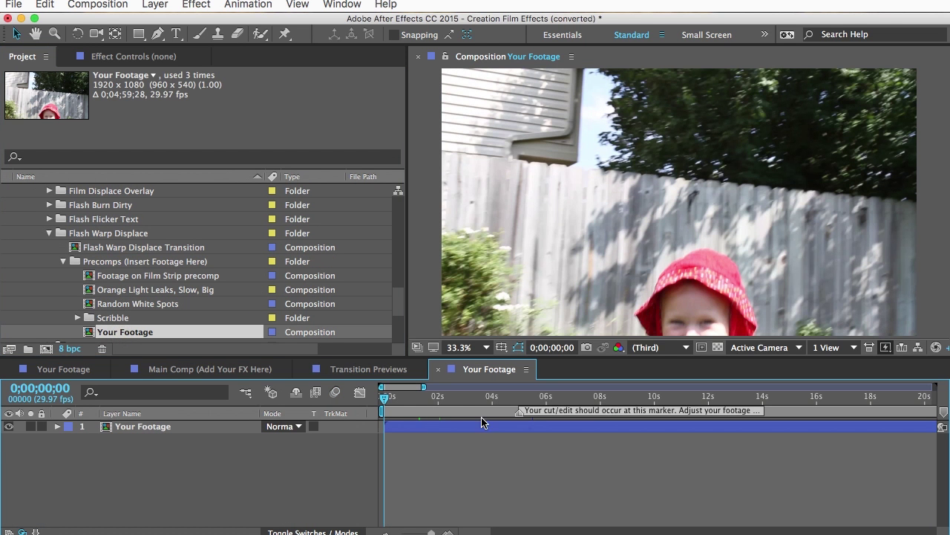
double_click(522, 413)
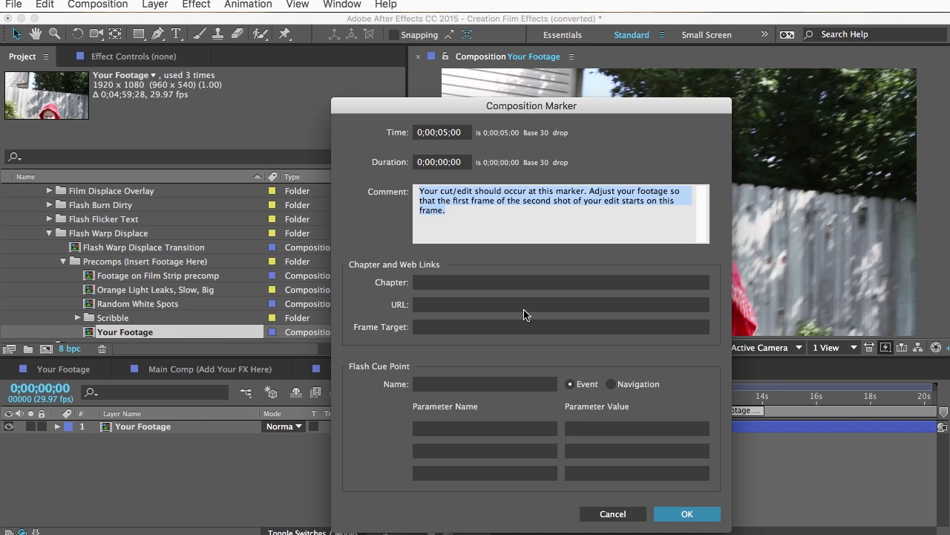
left_click(712, 513)
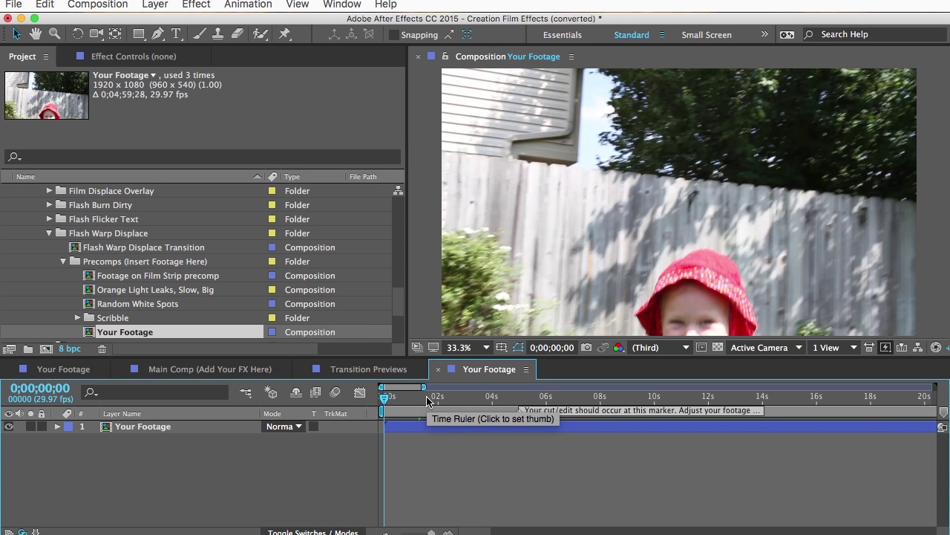
- Add the Dirty Grunge Look composition to the transition's Your Footage precomp and delete the original Your Footage layer
left_click_drag(400, 318, 399, 235)
left_click_drag(106, 218, 155, 444)
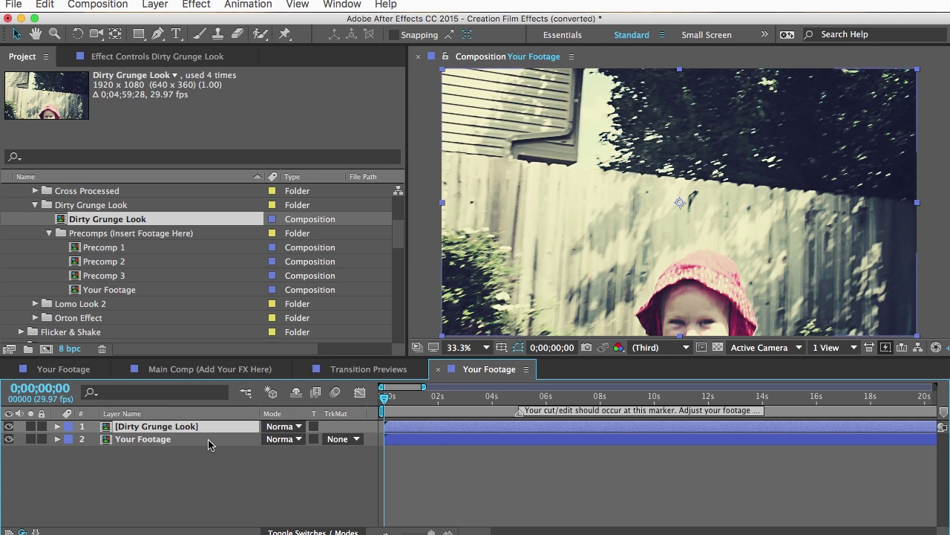
left_click(209, 441)
key("BackSpace")
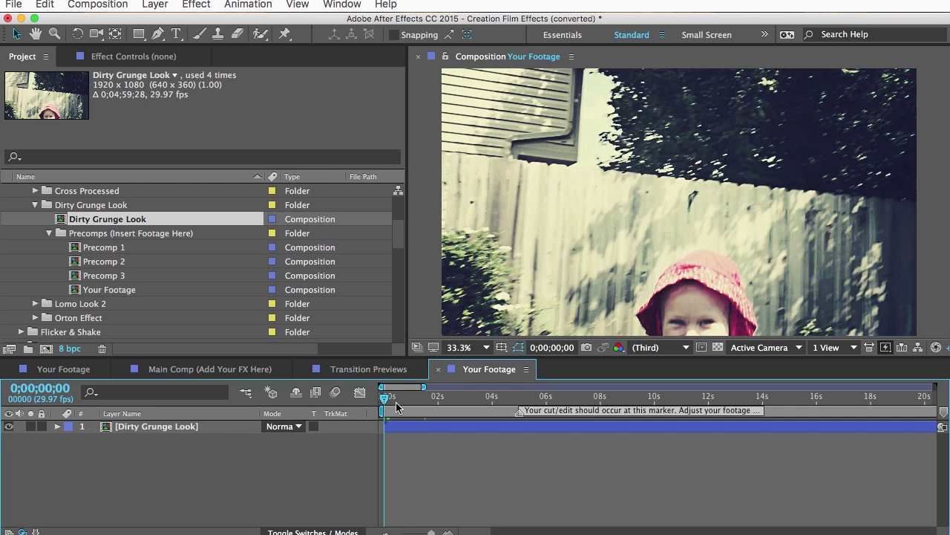
- Add a layer marker to the Dirty Grunge Look layer at the footage cut at 0;00;06;13
left_click_drag(397, 401, 559, 407)
left_click(567, 429)
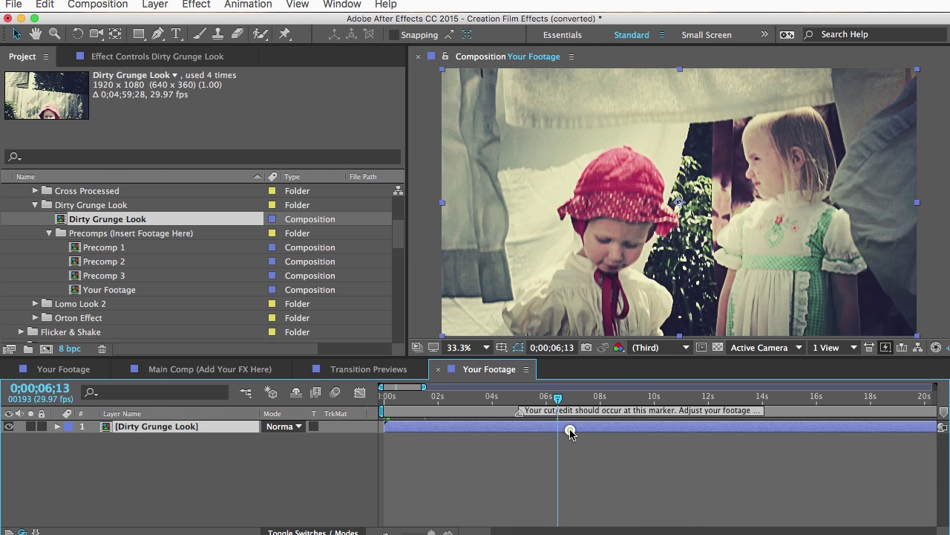
key("ctrl+8")
key("equal")
key("equal")
key("equal")
key("equal")
key("minus")
key("minus")
key("minus")
key("minus")
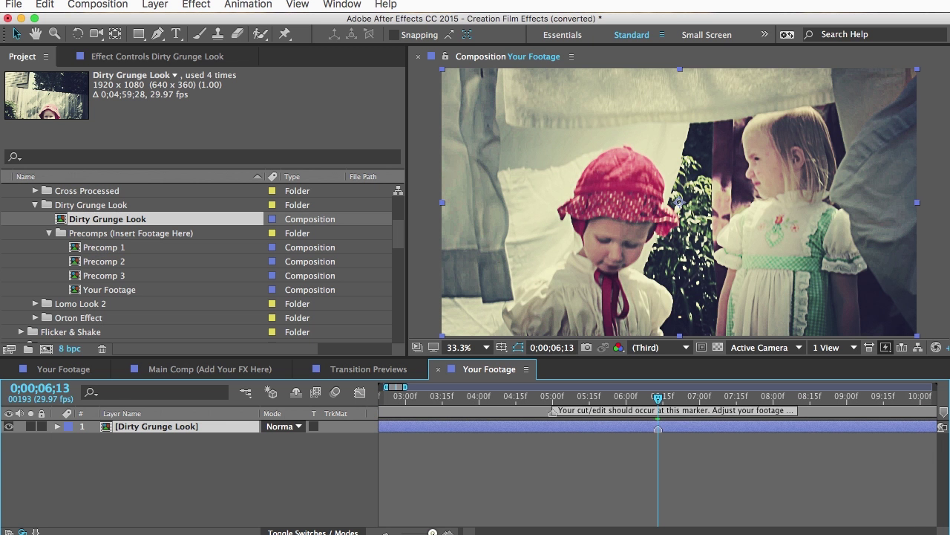
- Shift the Dirty Grunge Look layer so its cut marker lines up with the composition marker at 0;00;05;00, and close the precomp
mouse_move(681, 429)
left_mouse_down()
mouse_move(558, 431)
mouse_move(573, 429)
left_mouse_up()
left_click(552, 401)
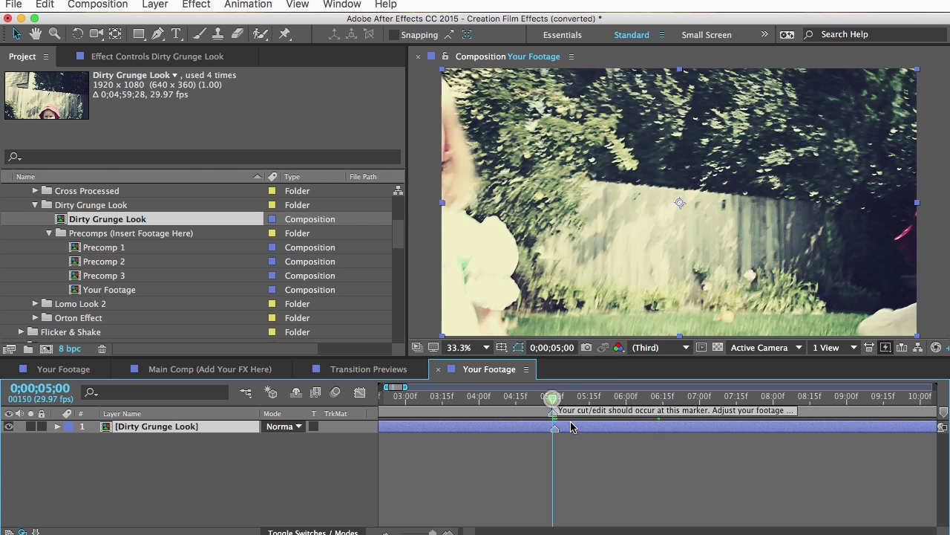
left_click(569, 431)
mouse_move(547, 396)
left_mouse_down()
mouse_move(557, 402)
mouse_move(541, 397)
left_mouse_up()
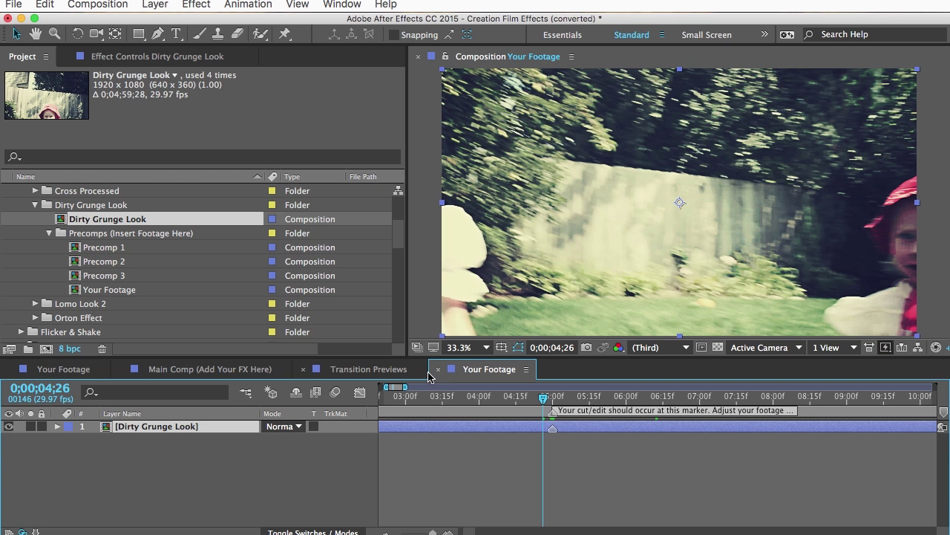
left_click(438, 371)
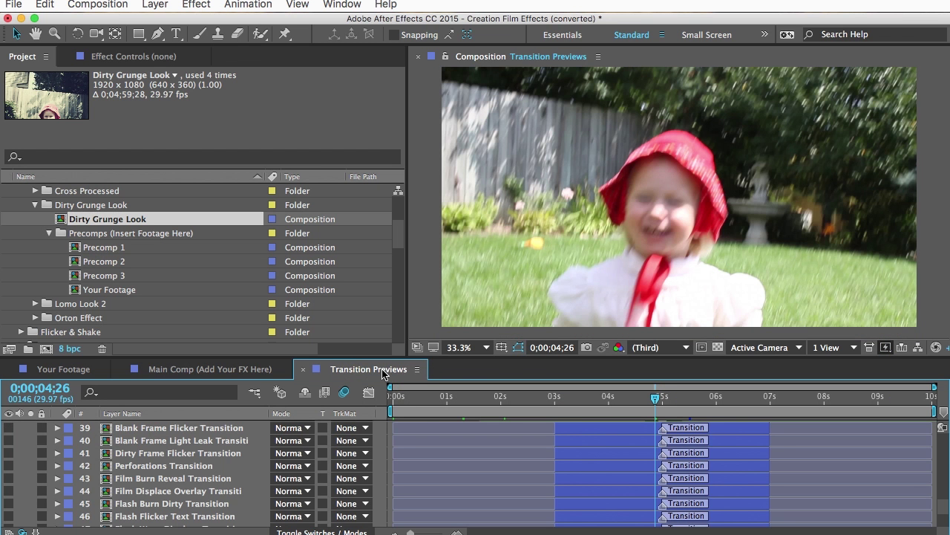
- Copy the Flash Warp Displace Transition layer from Transition Previews and paste it above Flicker Intro 1 in the main composition
scroll(117, 498, "down", 2)
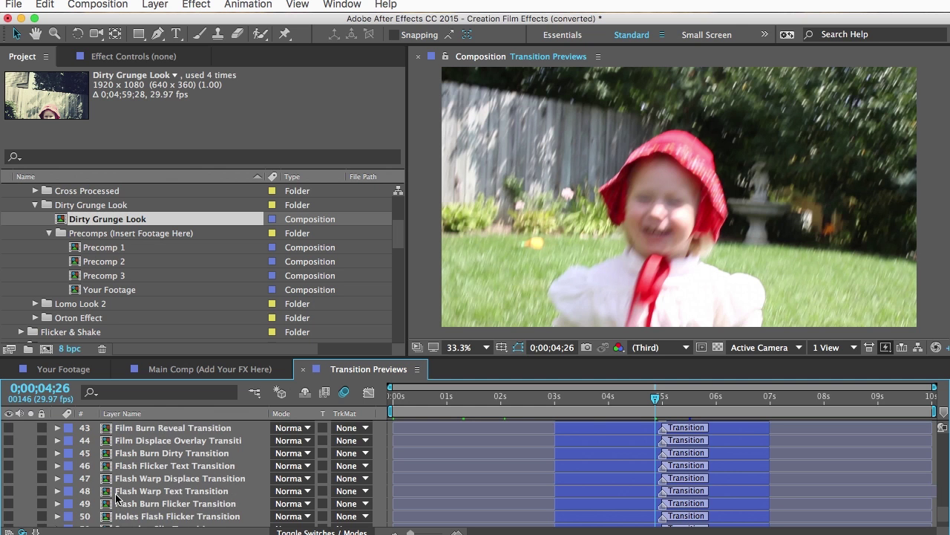
left_click(149, 491)
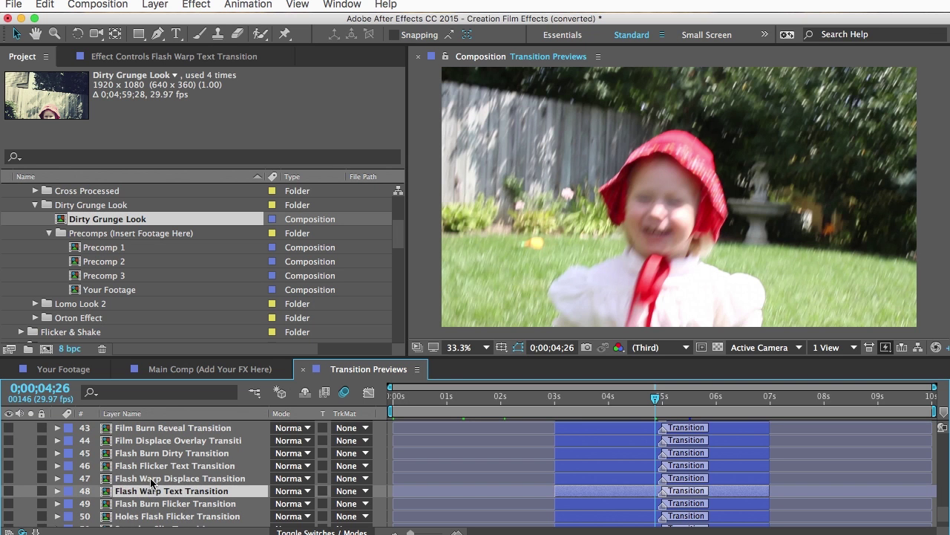
left_click(150, 479)
key("super+c")
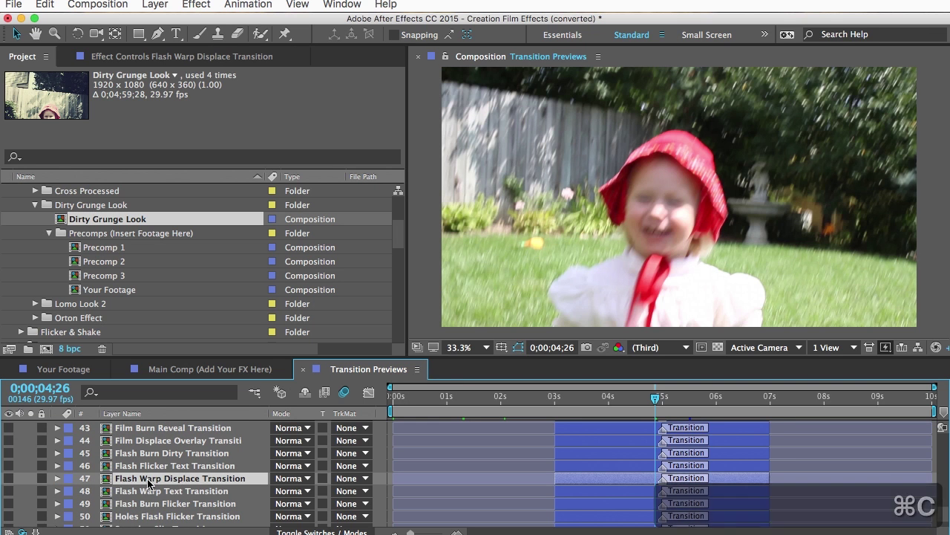
left_click(303, 369)
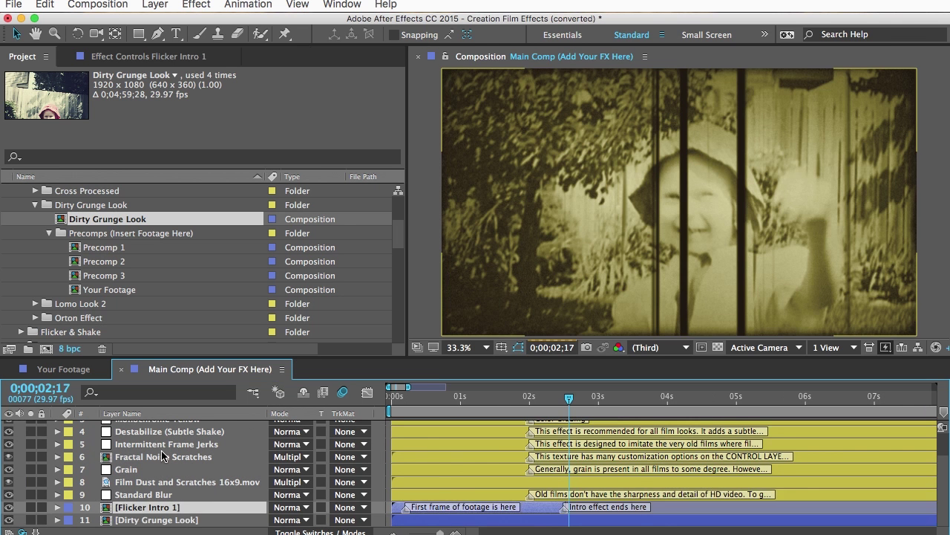
key("super+v")
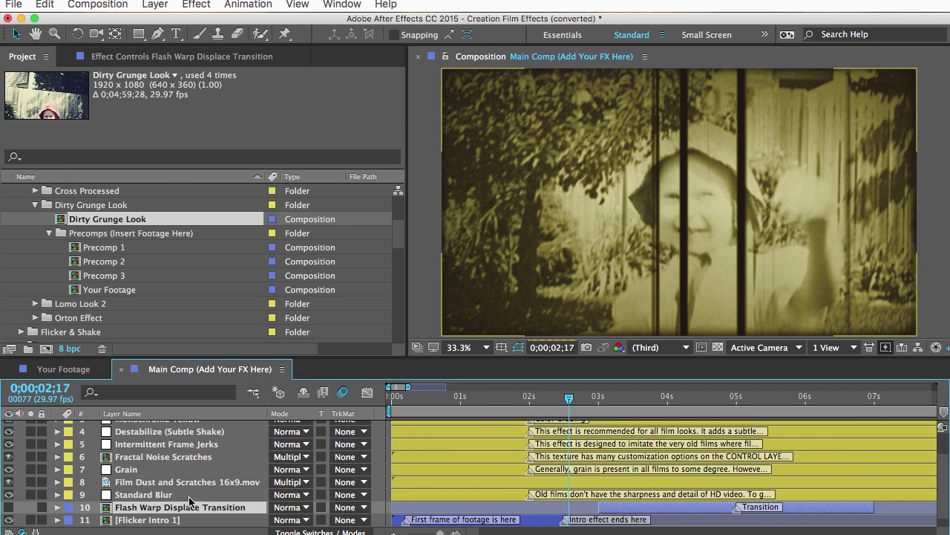
- Align the Flash Warp Displace Transition layer's marker with the footage cut at 0;00;06;15 and preview the transition
left_click_drag(623, 397, 840, 399)
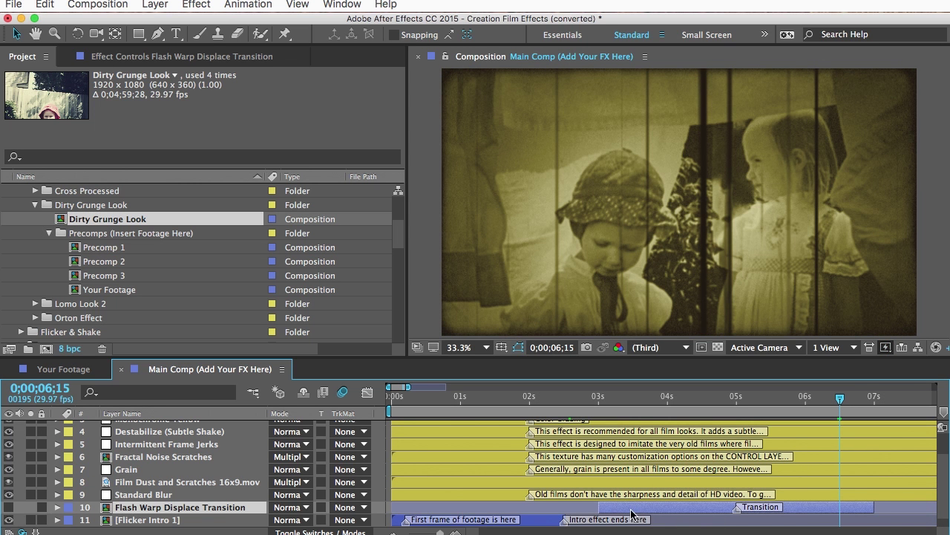
left_click_drag(622, 512, 719, 517)
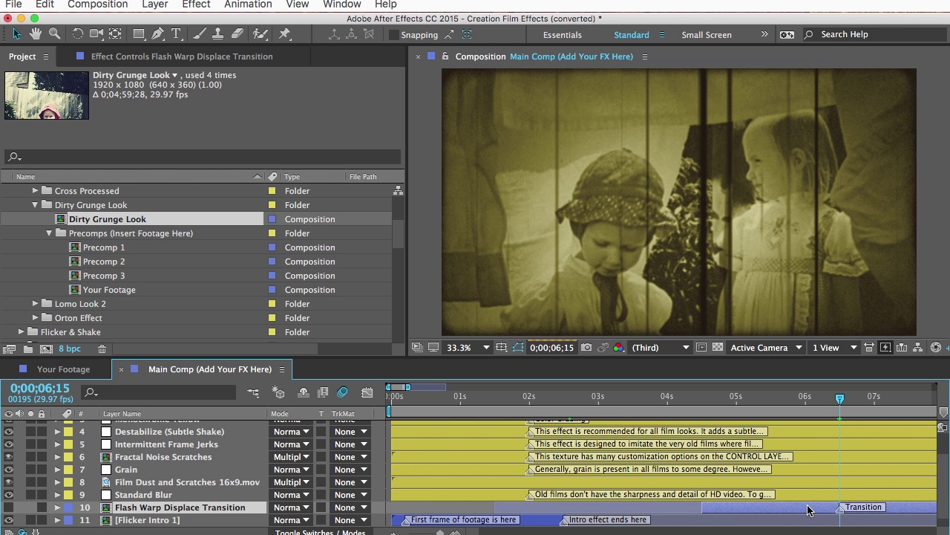
key("space")
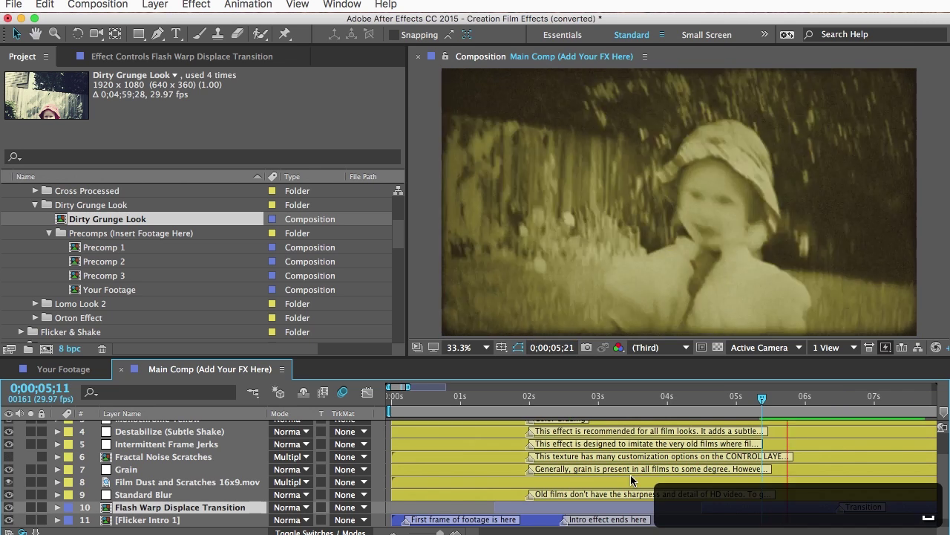
key("space")
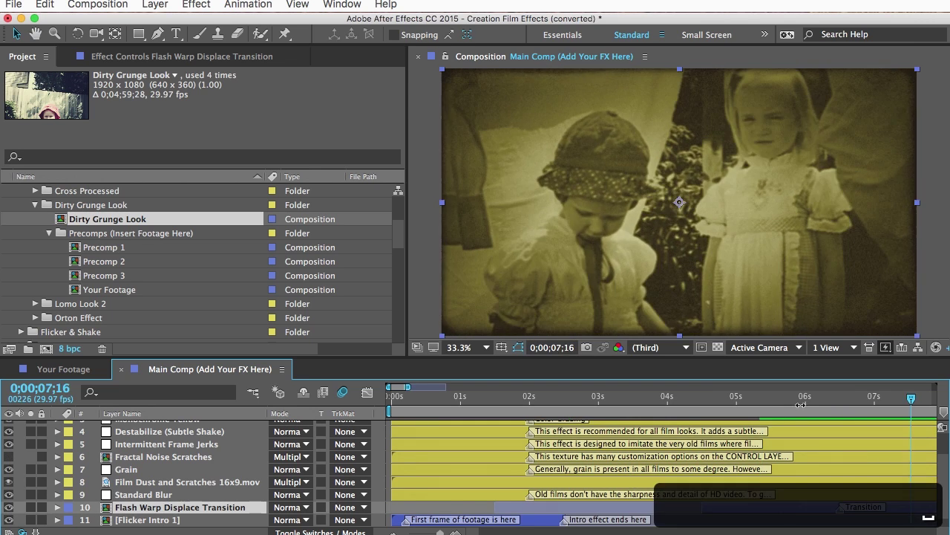
left_click(800, 401)
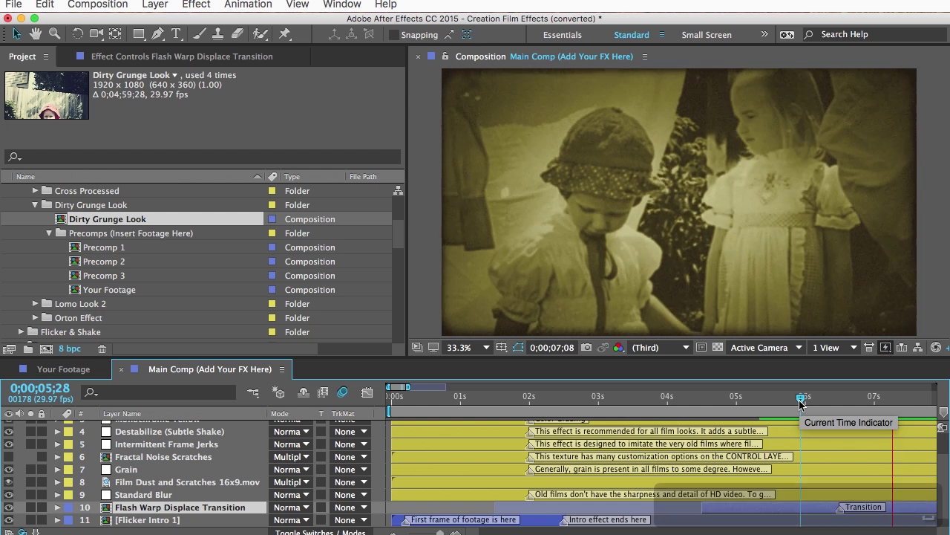
key("space")
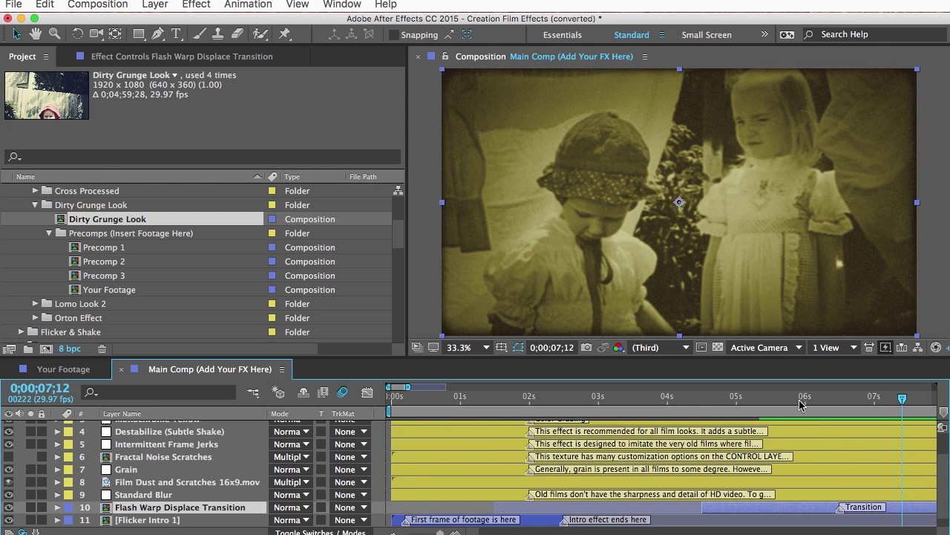
- Expand the Presets folder in the project and look through its film preset folders
left_click(169, 431)
left_click(35, 268)
left_click(7, 265)
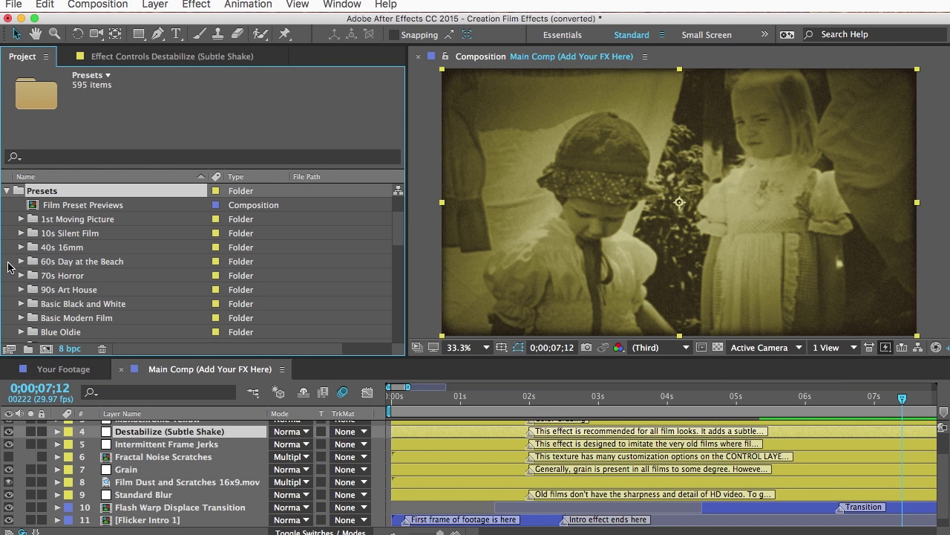
left_click(67, 220)
left_click(67, 248)
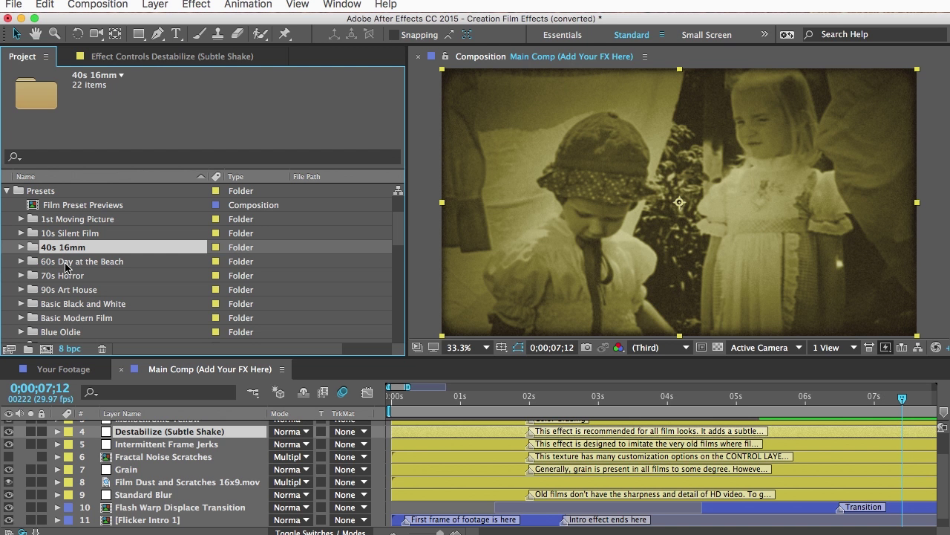
- In the Film Preset Previews composition, hide the INSTRUCTIONS layer, show the 10s Silent Film preset, and close the composition
double_click(80, 207)
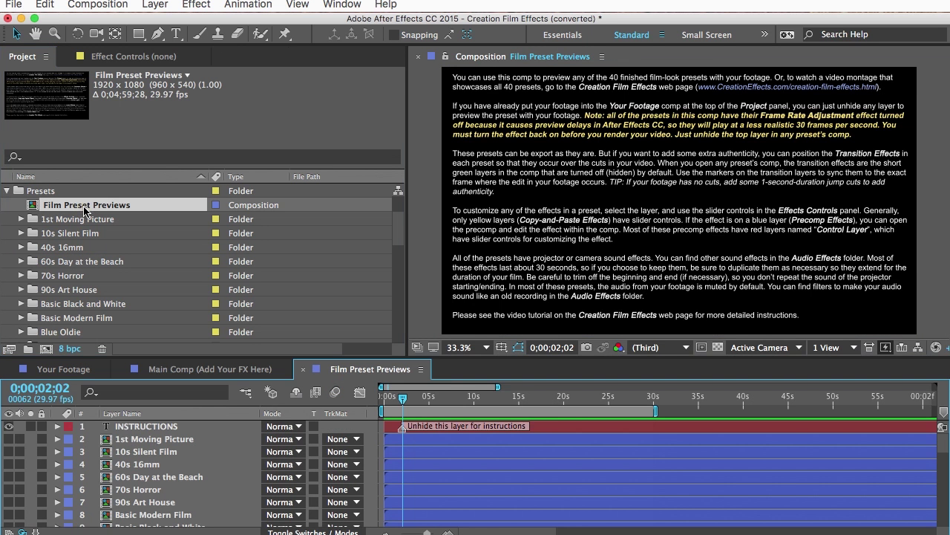
left_click(9, 426)
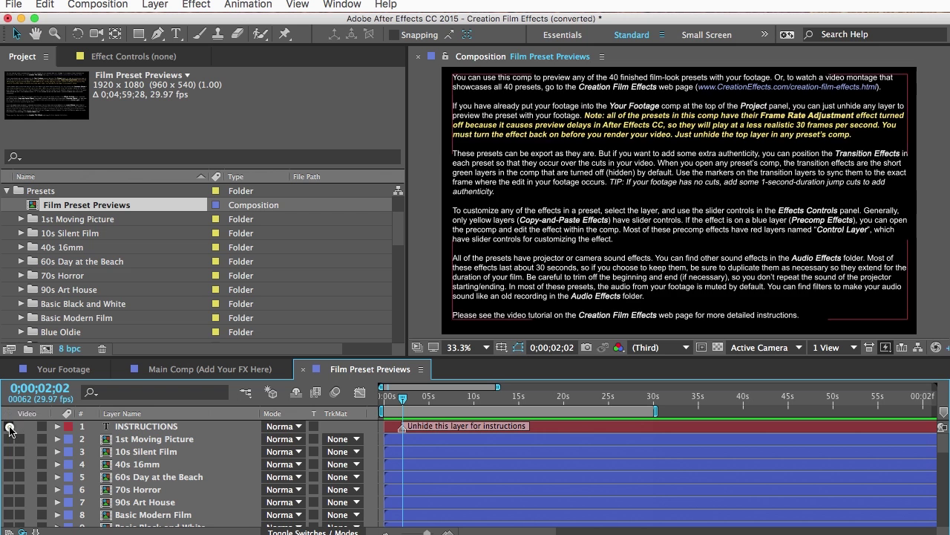
left_click(9, 452)
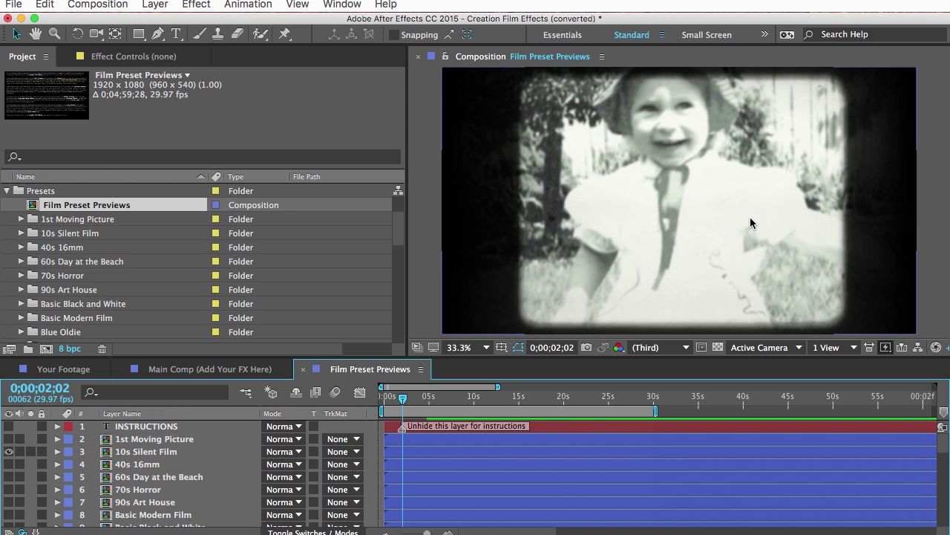
left_click(305, 370)
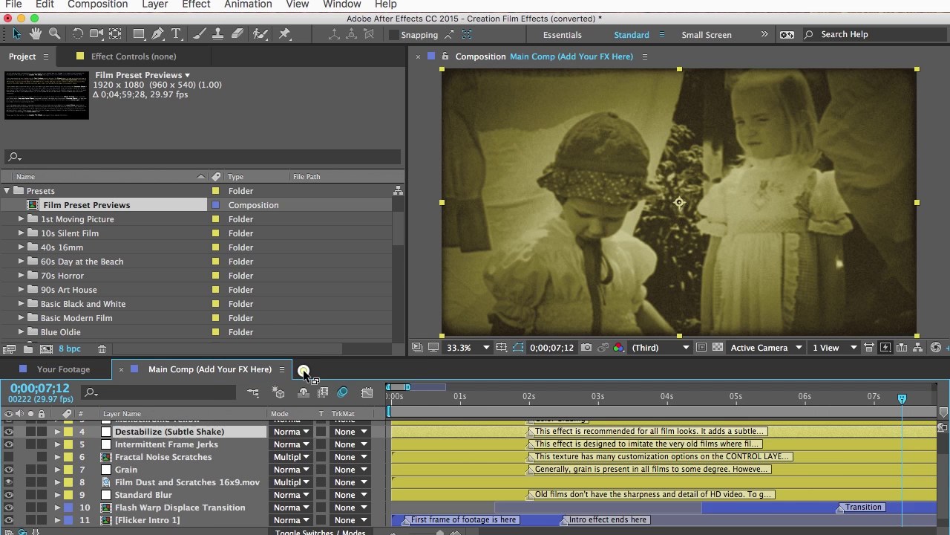
- Open the 70s Horror preset composition and examine its layers down to the hidden transition effects
left_click(64, 276)
left_click(18, 277)
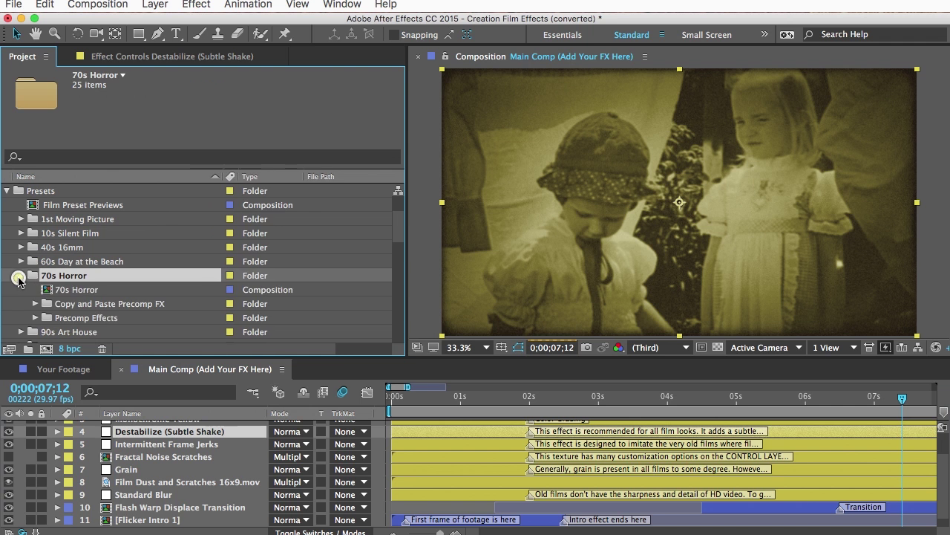
left_click(71, 290)
double_click(86, 290)
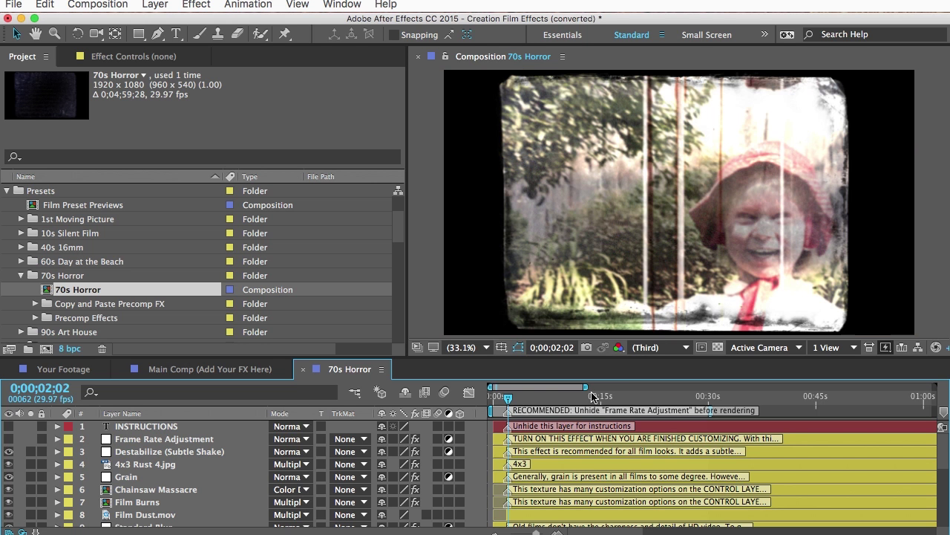
left_click_drag(585, 387, 513, 388)
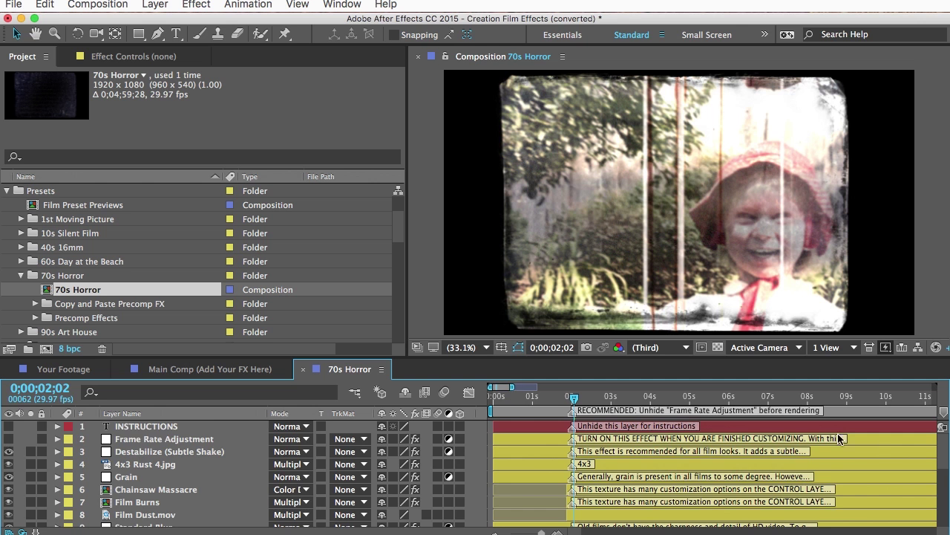
left_click_drag(944, 451, 944, 507)
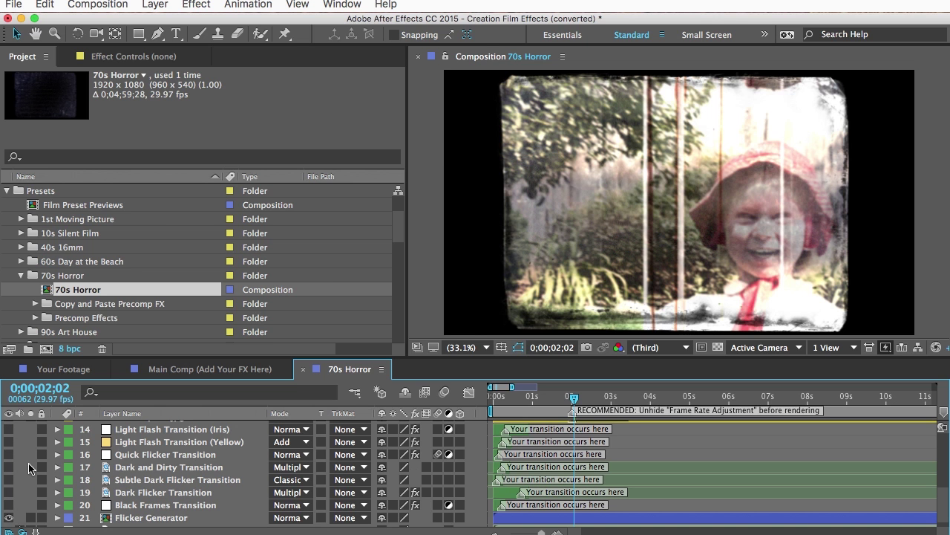
- Expand the Film Effects folder in the project and find its Transitions folder
left_click_drag(396, 227, 398, 209)
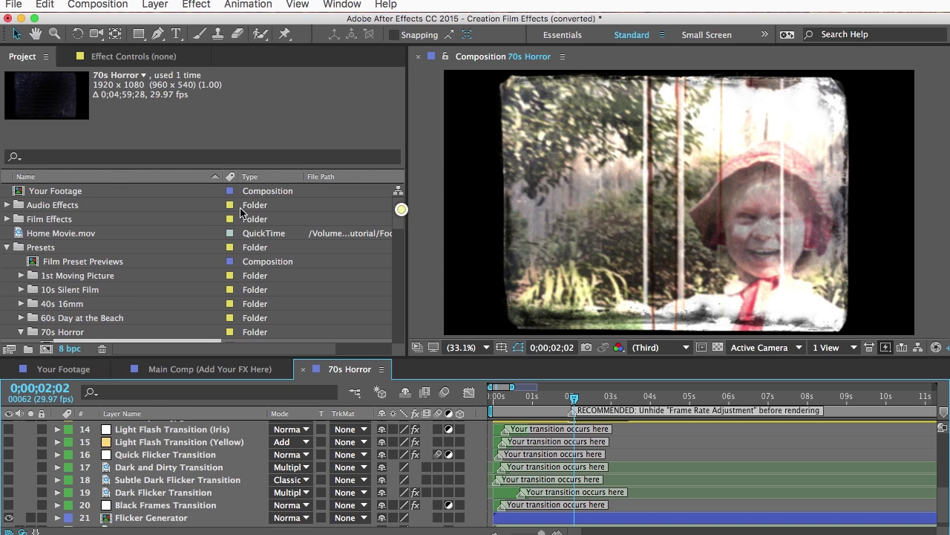
left_click(46, 219)
left_click(12, 219)
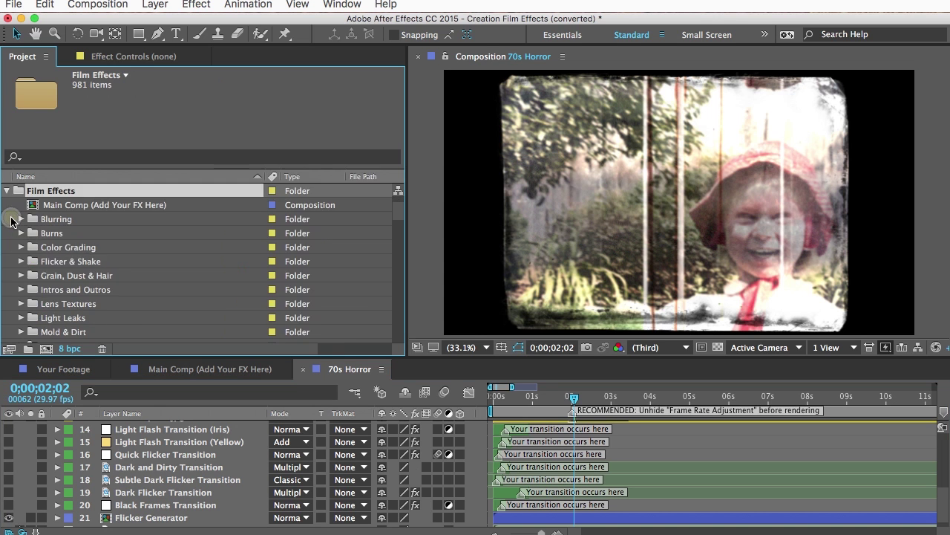
scroll(53, 289, "down", 5)
left_click_drag(52, 289, 149, 476)
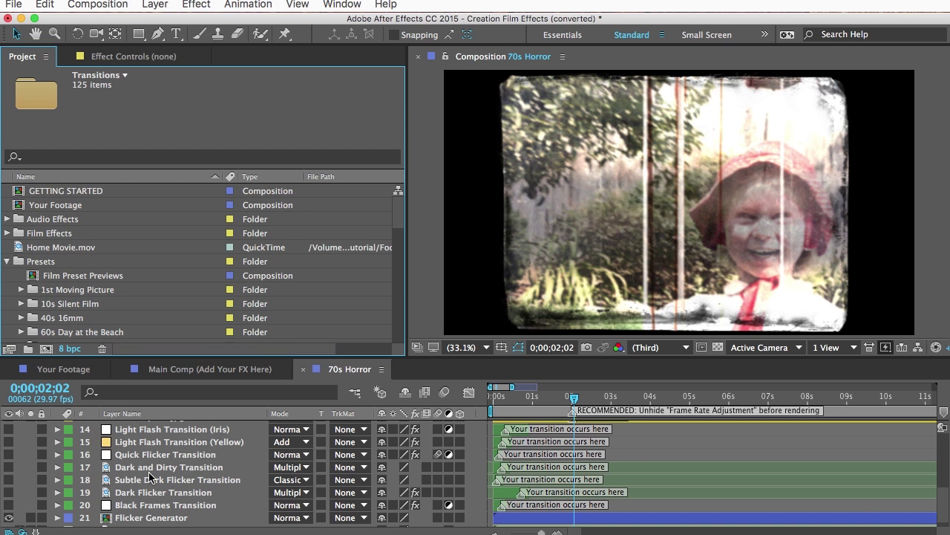
- Make the Dark Flicker Transition layer visible and move it along the timeline until its marker sits at about 4.8 seconds
left_click(153, 444)
left_click(152, 468)
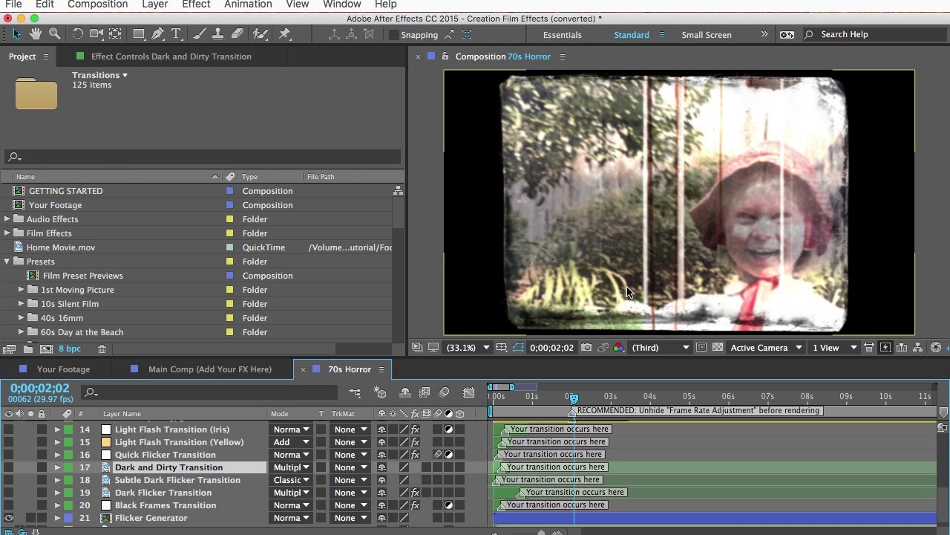
left_click(168, 492)
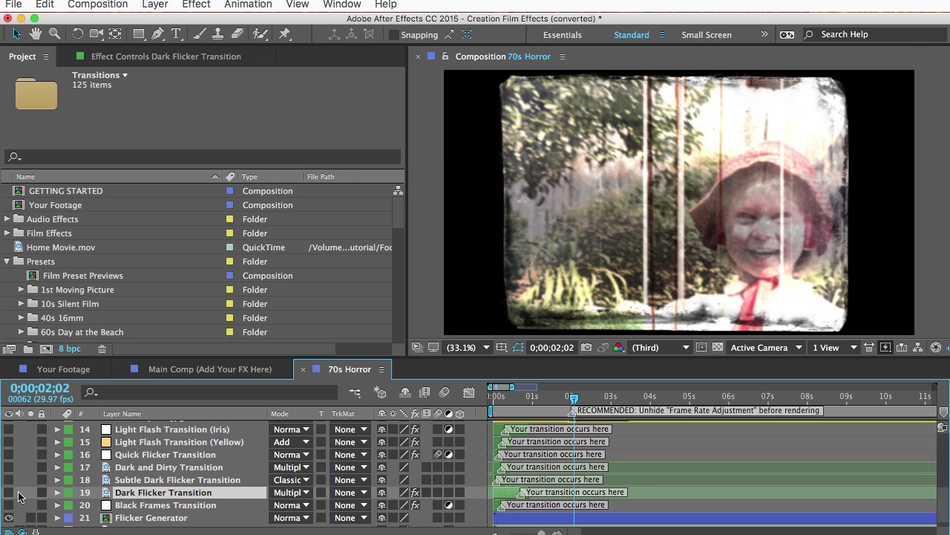
left_click(8, 492)
left_click_drag(733, 499, 659, 498)
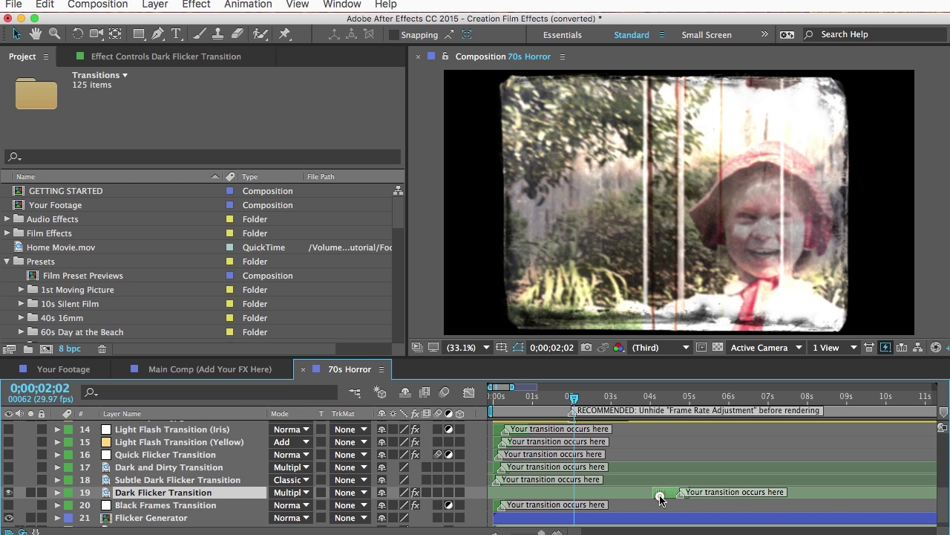
- Solo the Flicker Generator layer, align the Dark Flicker Transition marker with the footage cut at 0;00;12;18, and preview both layers from 0;00;10;25
left_click_drag(826, 398, 733, 397)
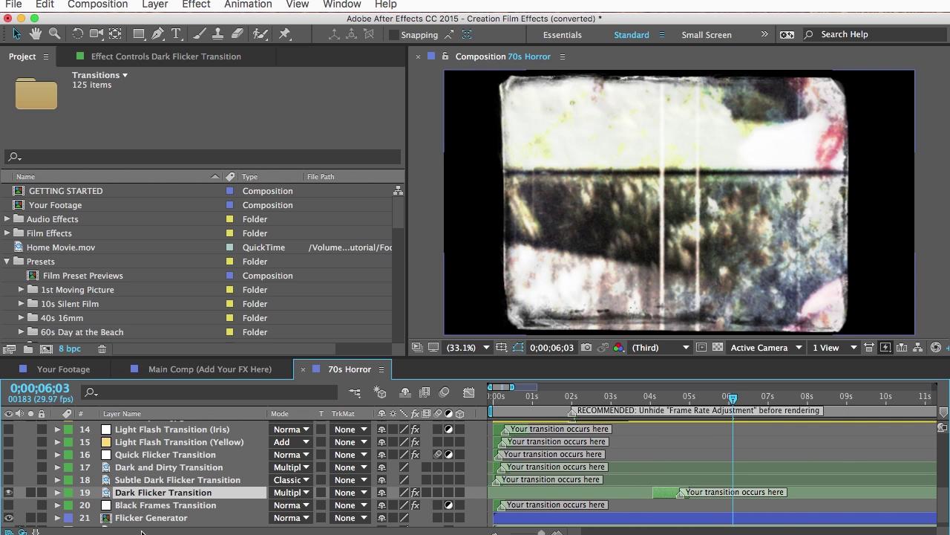
left_click(30, 518)
scroll(741, 465, "right", 5)
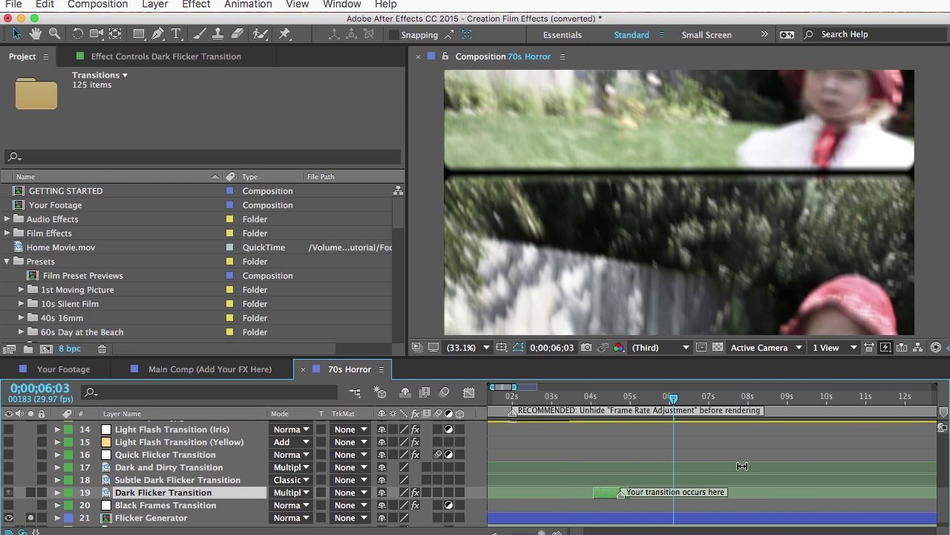
left_click_drag(817, 399, 662, 399)
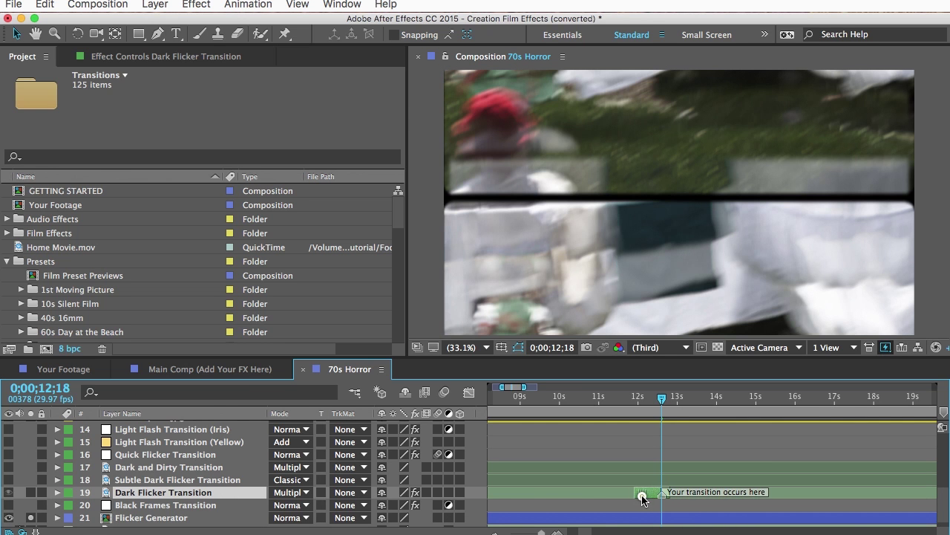
left_click(594, 399)
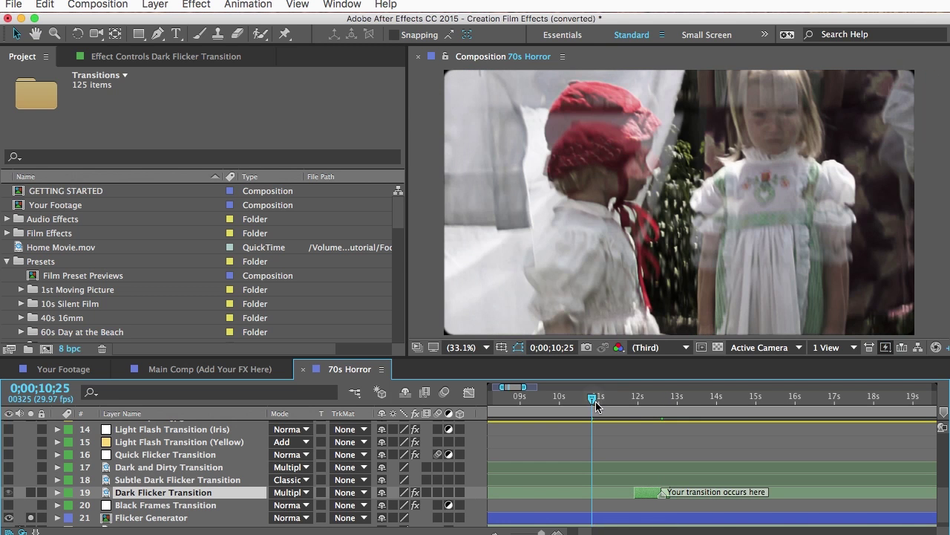
left_click_drag(594, 399, 601, 404)
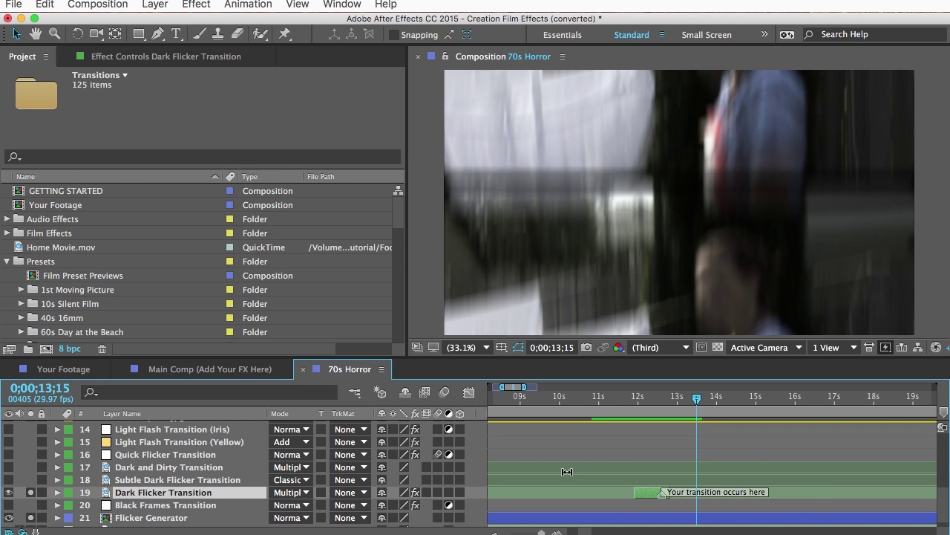
- Move the Light Flash Transition (Yellow) layer so its marker sits at about 5.7 seconds
scroll(565, 470, "left", 10)
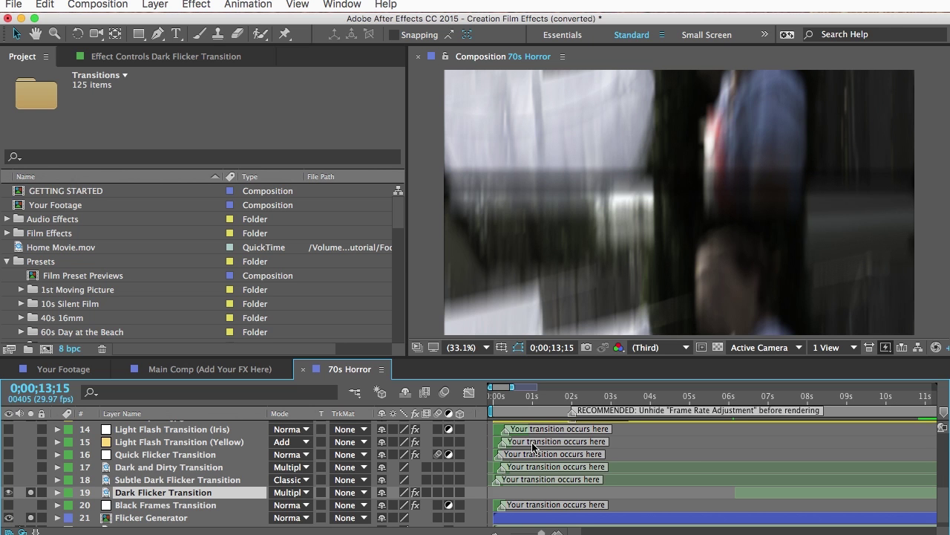
left_click_drag(532, 445, 699, 462)
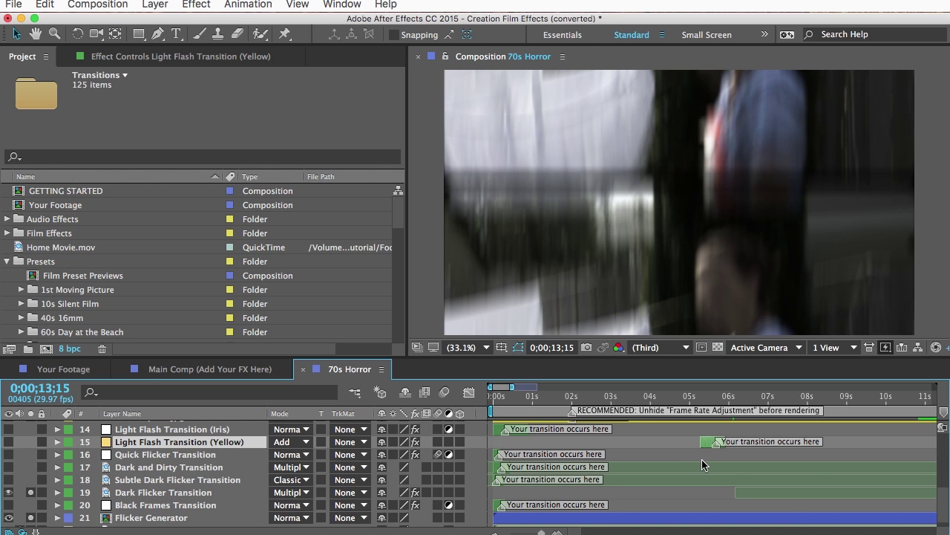
- Examine the Projector Audio 4.mp3 layer and look through the Sound Effects folder inside Audio Effects
scroll(945, 497, "down", 1)
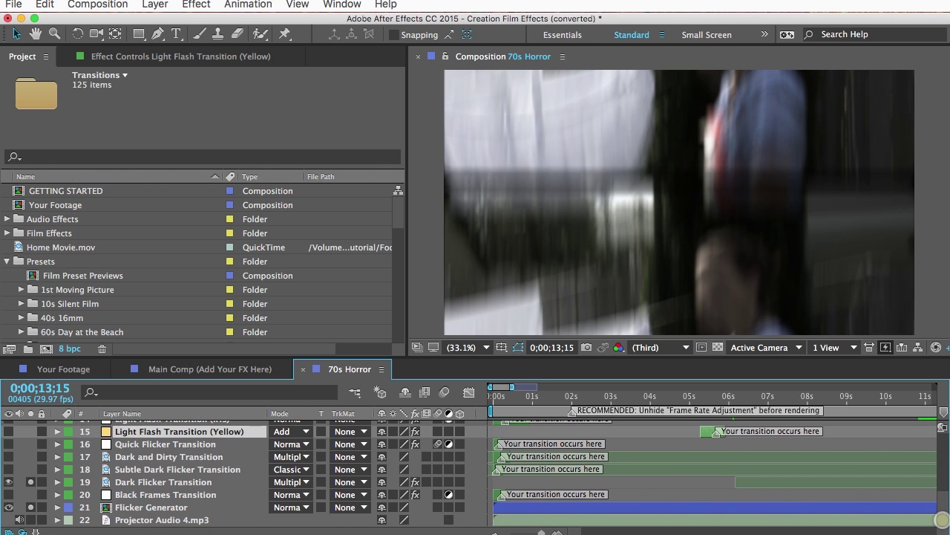
left_click(144, 520)
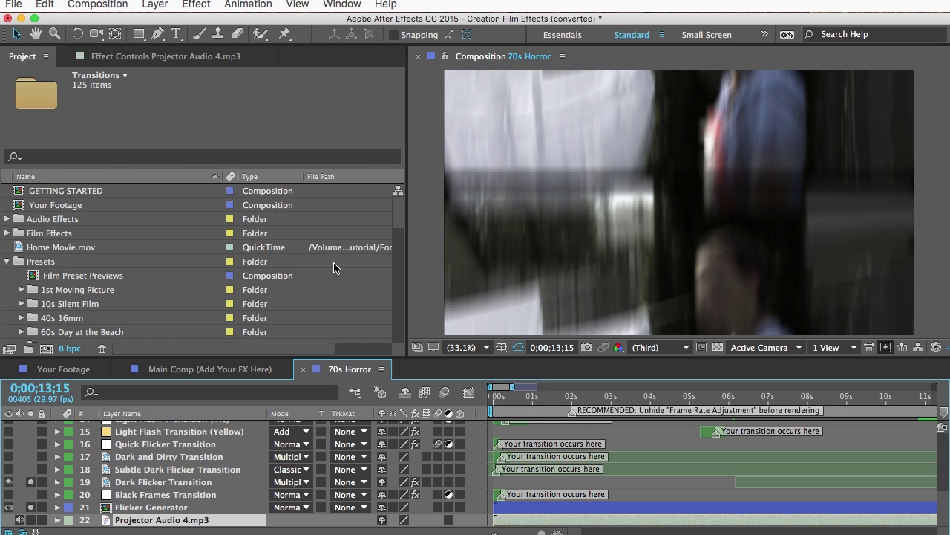
left_click(7, 261)
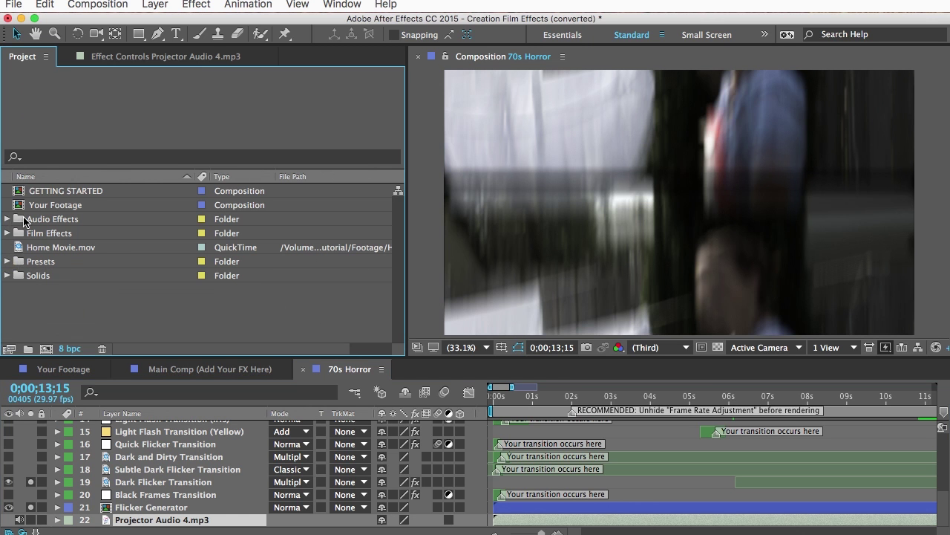
left_click(17, 220)
left_click(7, 219)
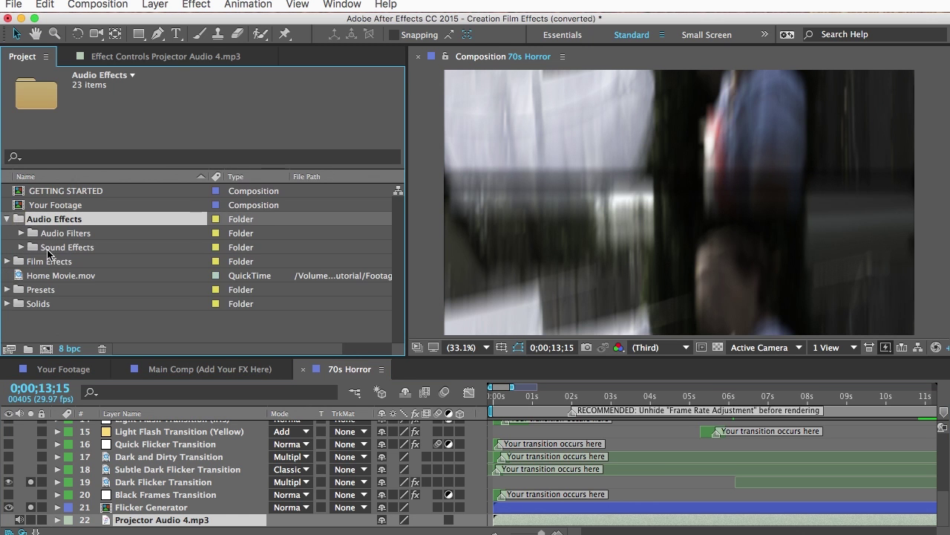
left_click(50, 251)
left_click(23, 249)
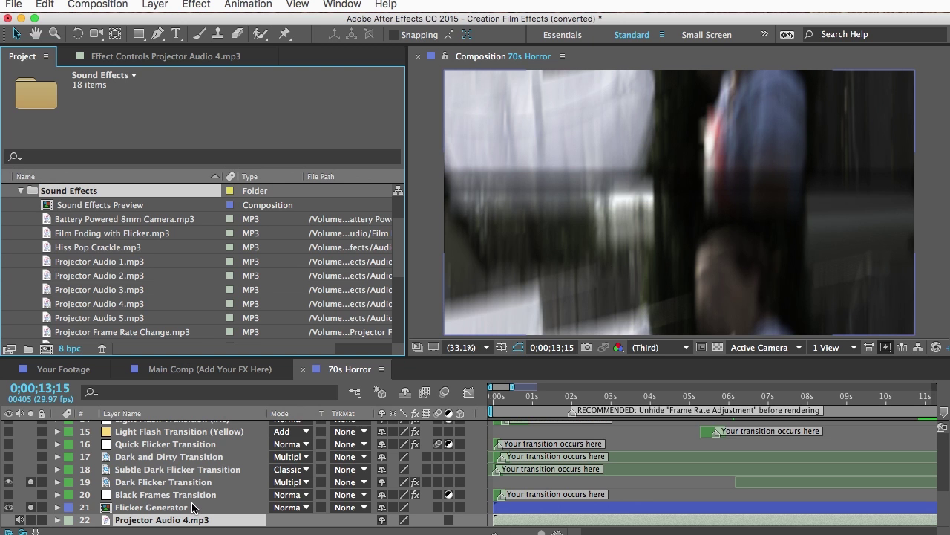
left_click(146, 509)
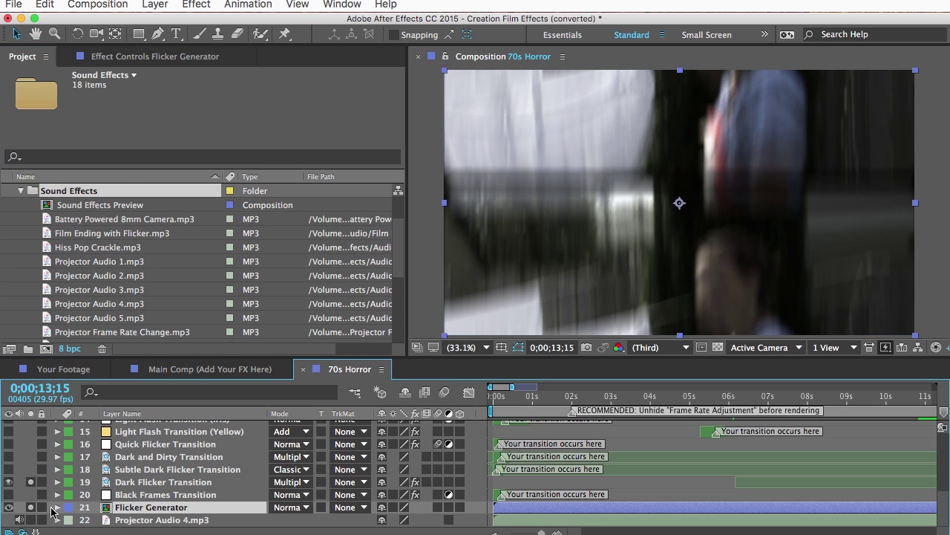
key("F2")
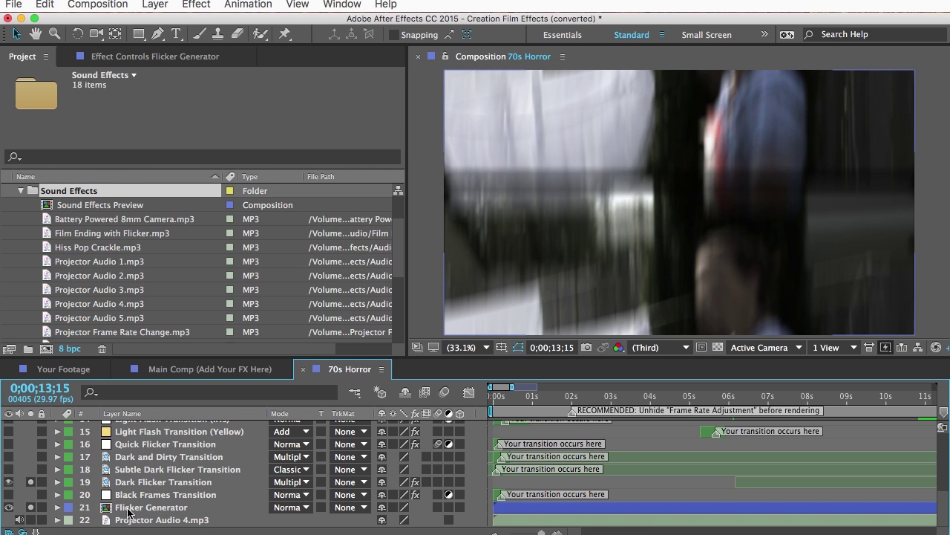
- Collapse the Sound Effects folder, then open the Audio Filters composition and examine its two Your Audio layers
left_click(21, 191)
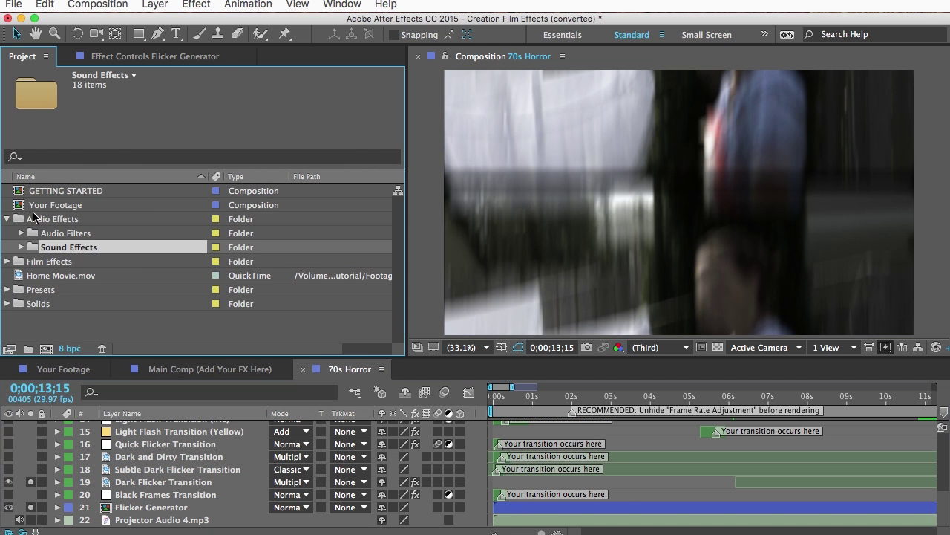
left_click(59, 233)
left_click(21, 234)
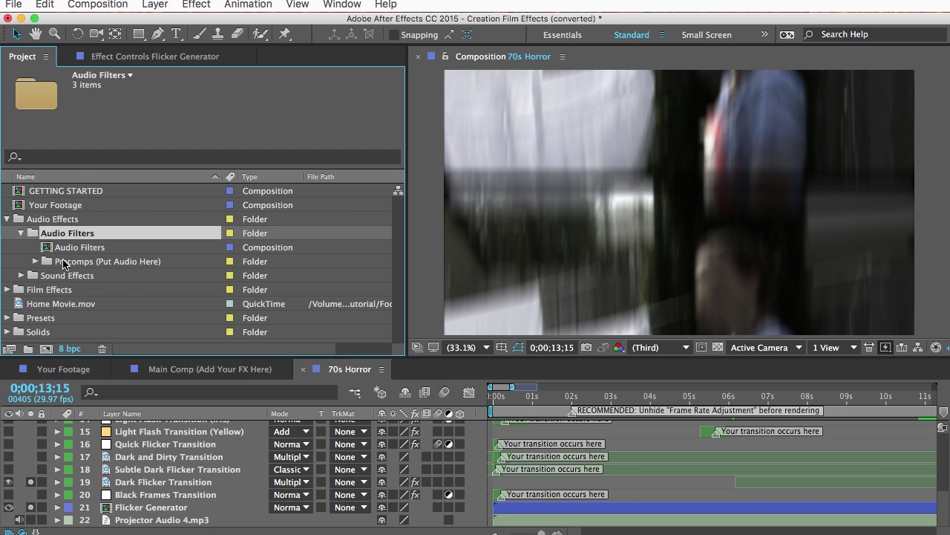
left_click(34, 262)
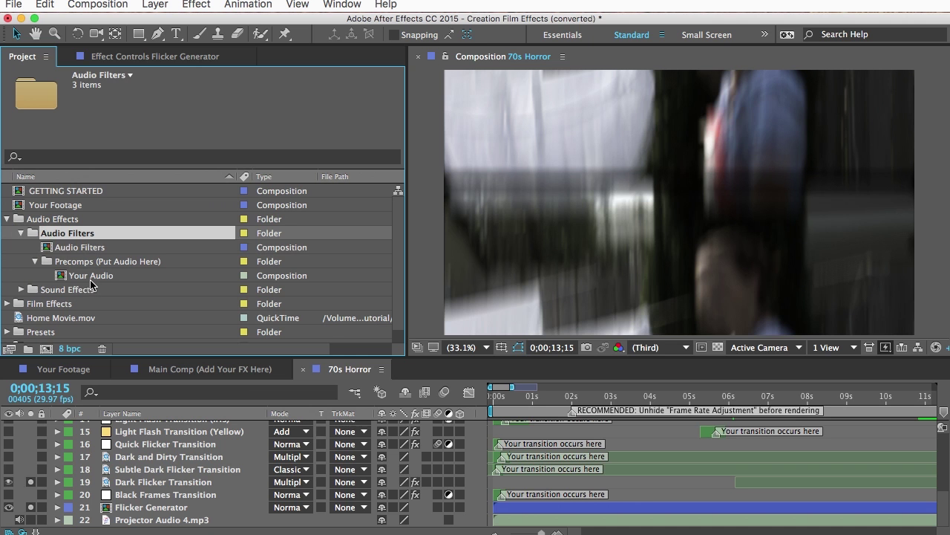
double_click(81, 247)
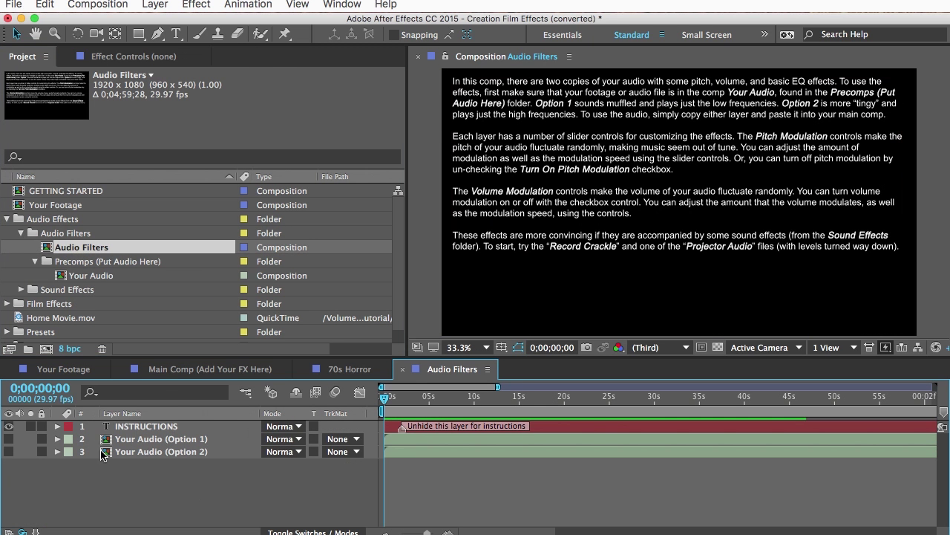
left_click(139, 444)
left_click(137, 452)
left_click(136, 475)
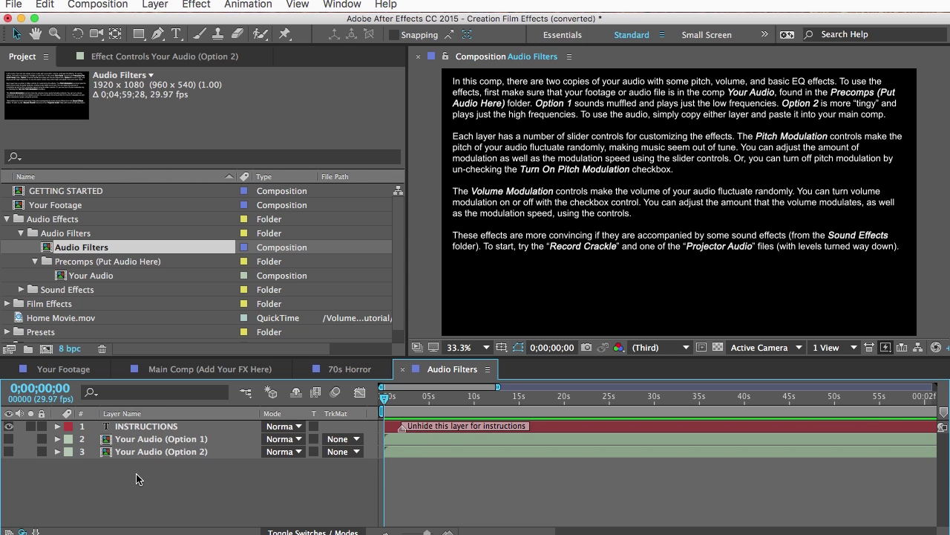
- Copy all the effects of the Your Audio (Option 1) layer, from the pitch modulation controls down to Modulator
left_click(157, 441)
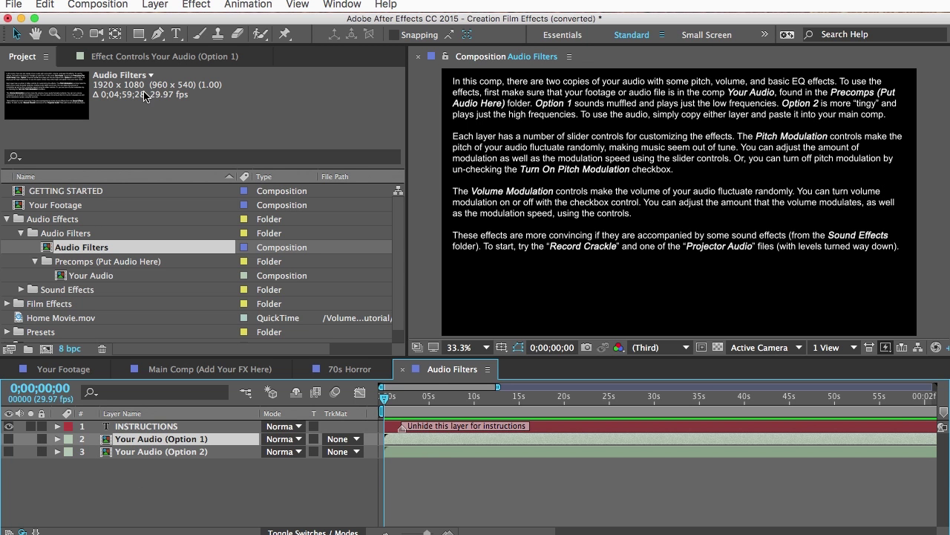
left_click(146, 59)
left_click(104, 89)
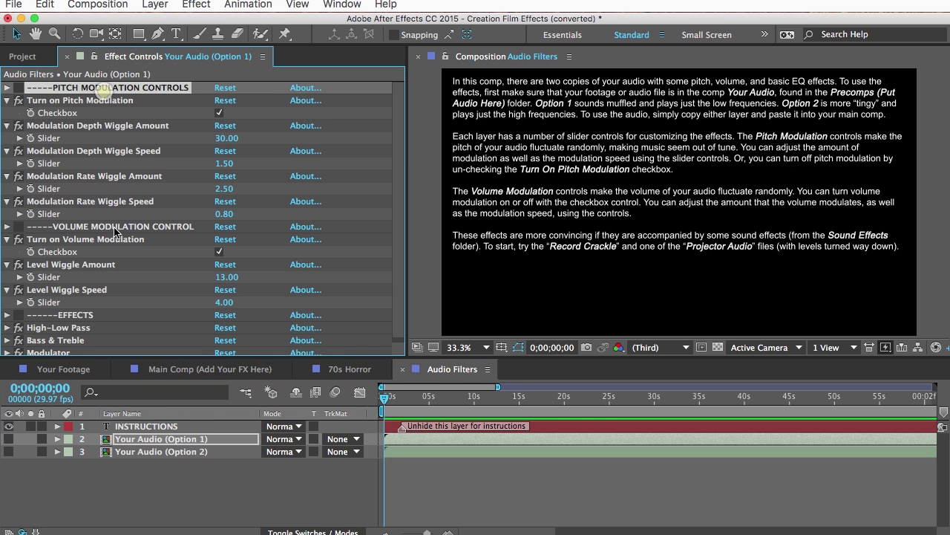
left_click(120, 289, "shift")
left_click(101, 351, "shift")
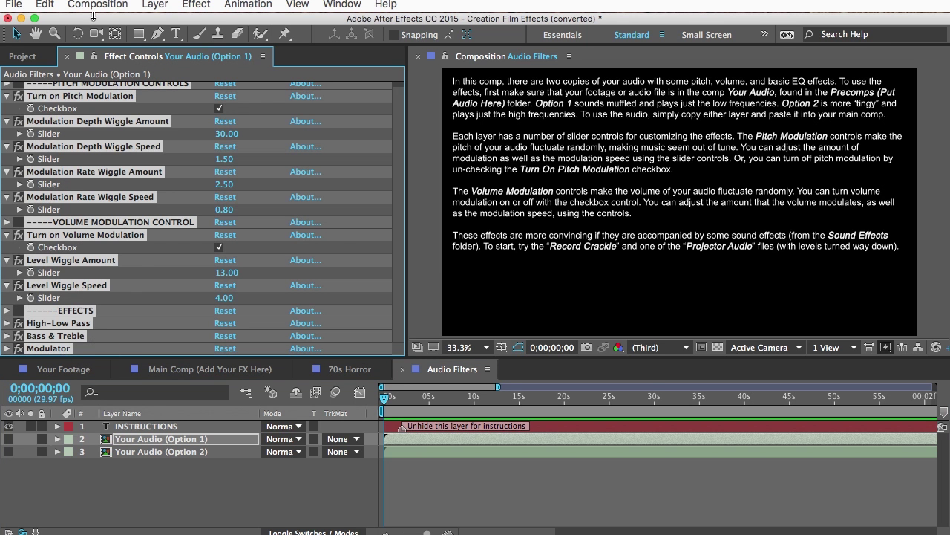
left_click(45, 5)
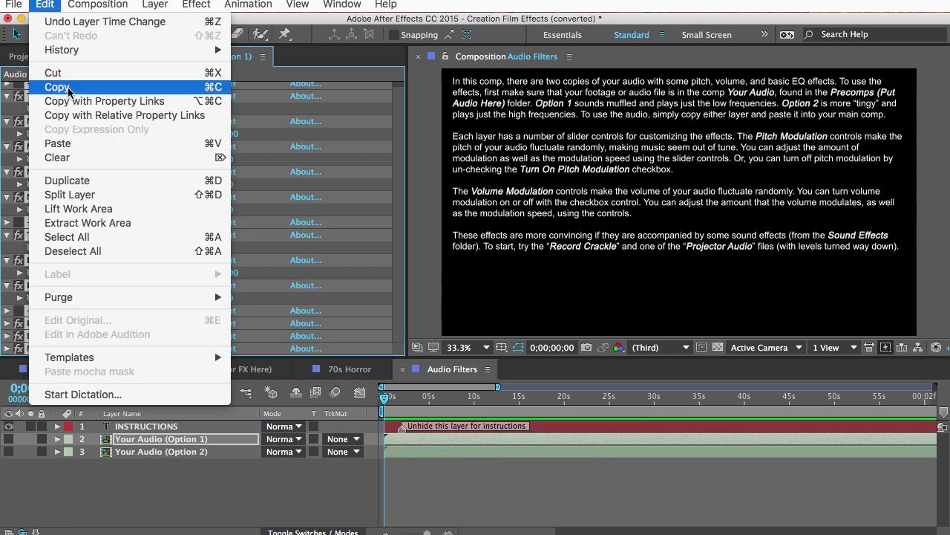
left_click(68, 90)
- Return to the 70s Horror composition, turn off the layer solos, and preview the footage from 0;00;01;06
left_click(350, 369)
left_click(542, 401)
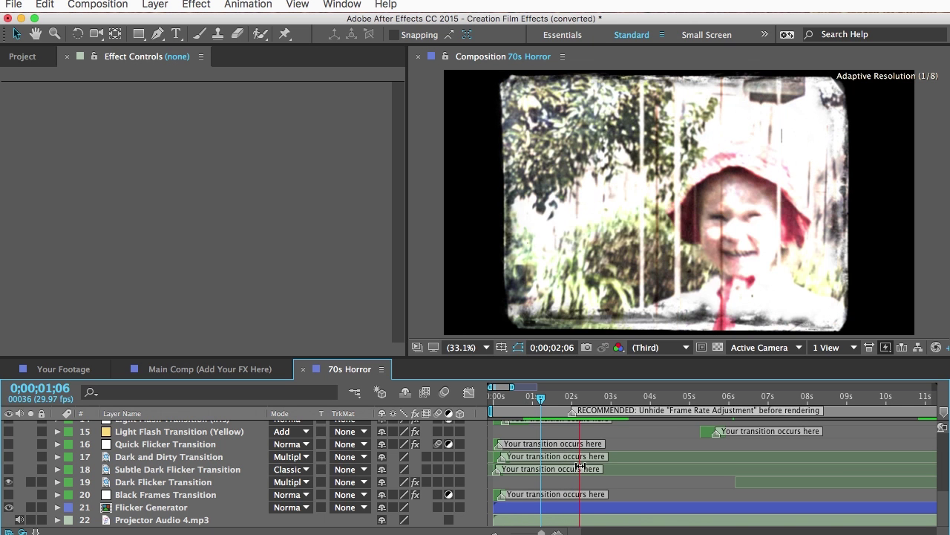
key("space")
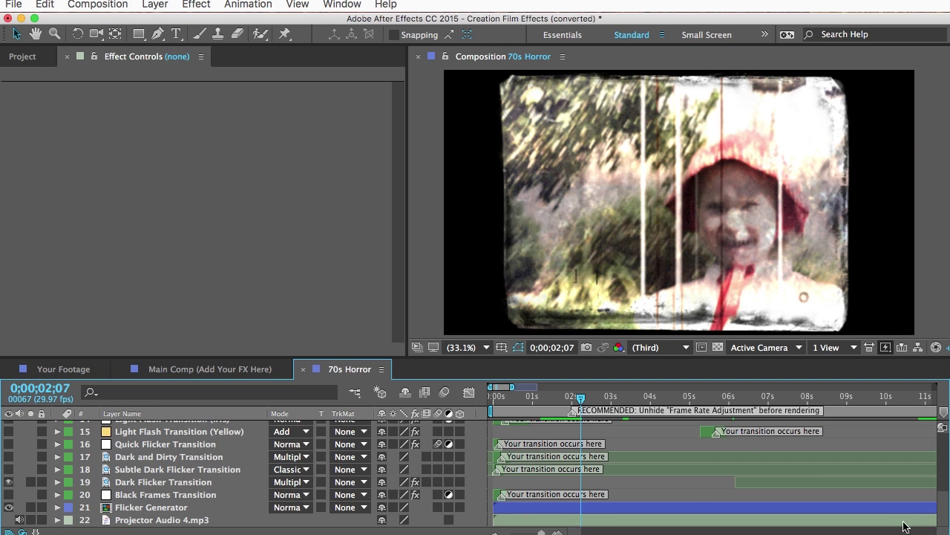
- Review the effect layers of the 70s Horror composition and the slider controls of Destabilize (Subtle Shake)
left_click_drag(944, 509, 941, 431)
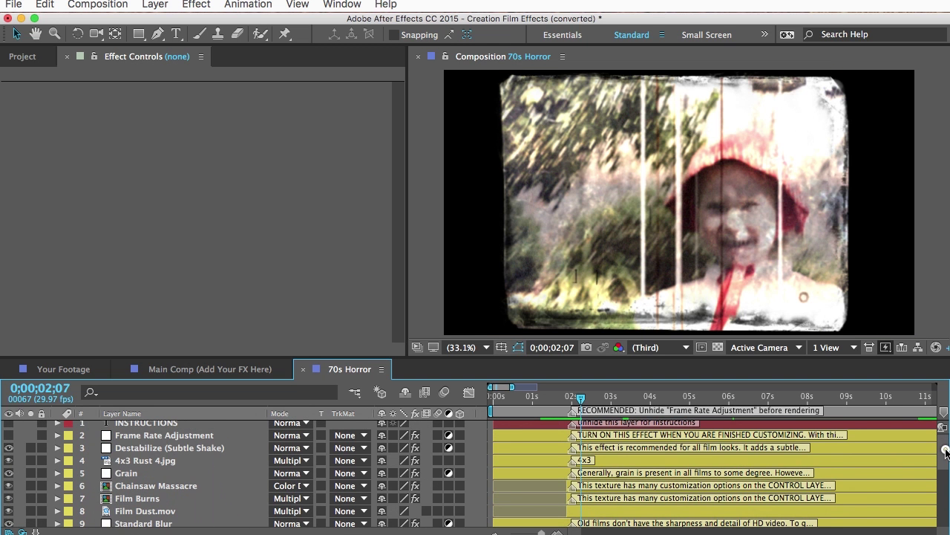
scroll(112, 512, "down", 2)
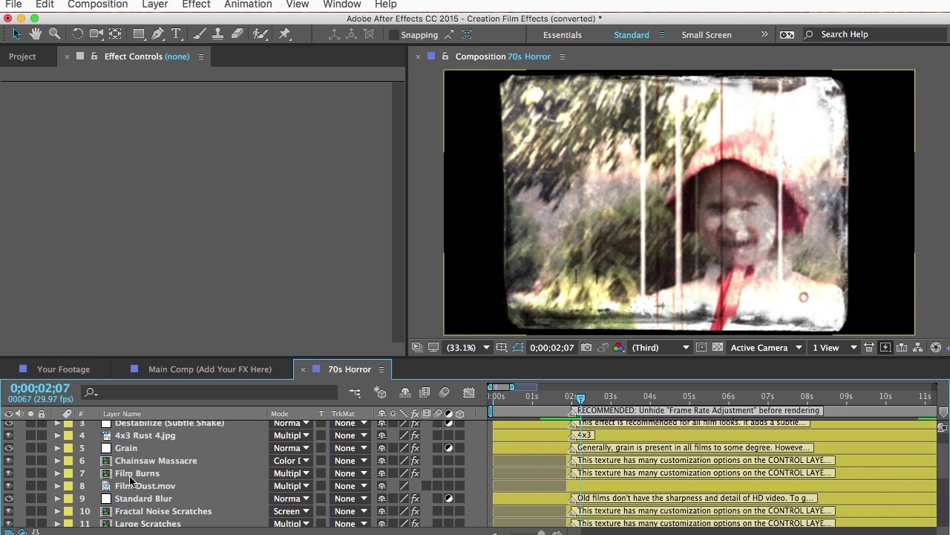
left_click(143, 423)
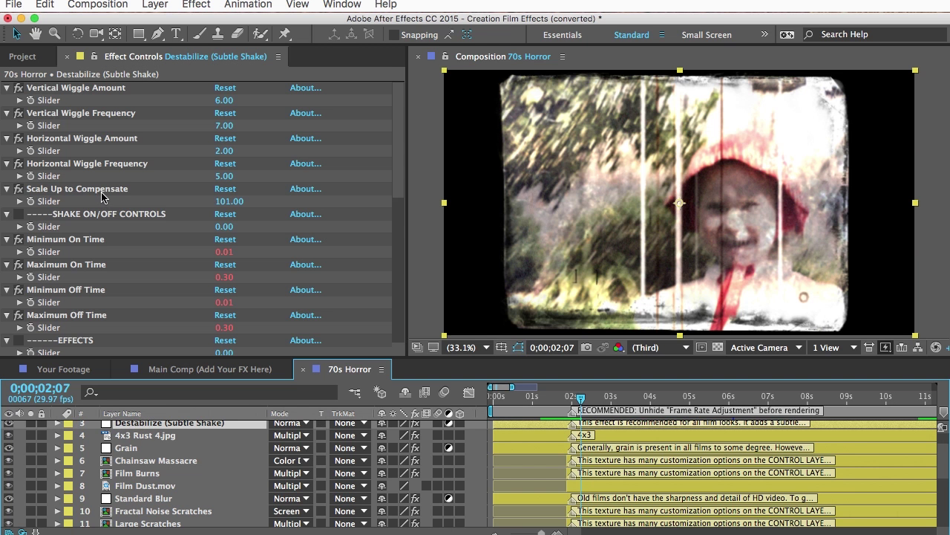
left_click_drag(399, 121, 386, 100)
scroll(163, 449, "down", 6)
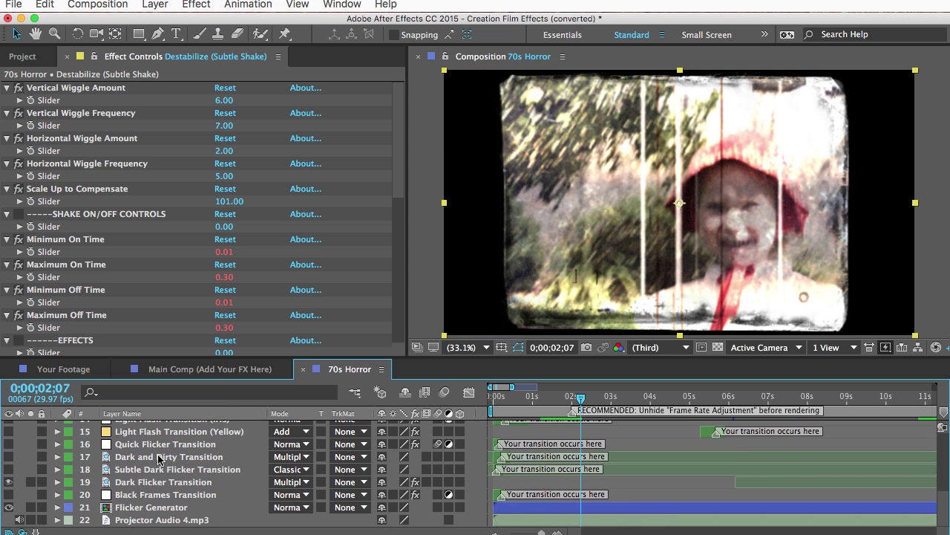
- Open the Flicker Generator composition and show the effect controls of its CONTROL LAYER
left_click(145, 508)
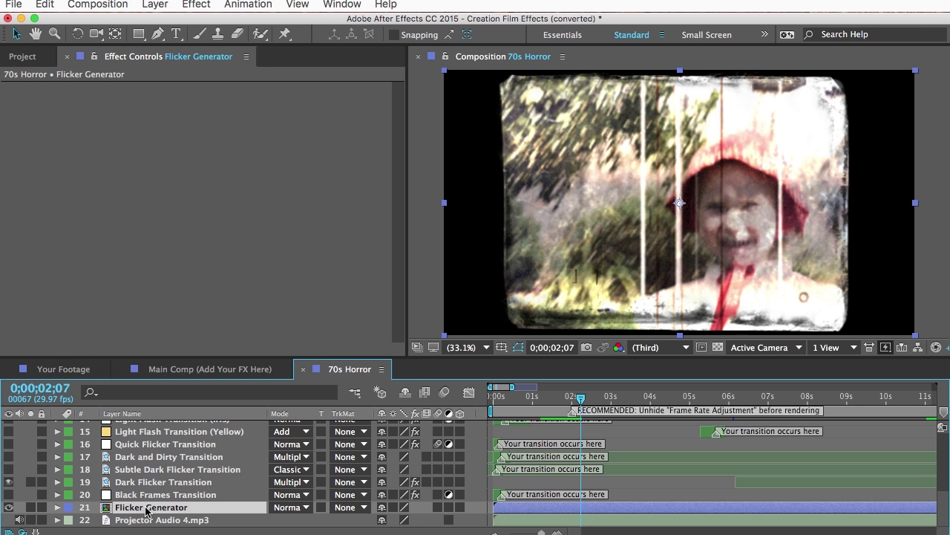
double_click(145, 507)
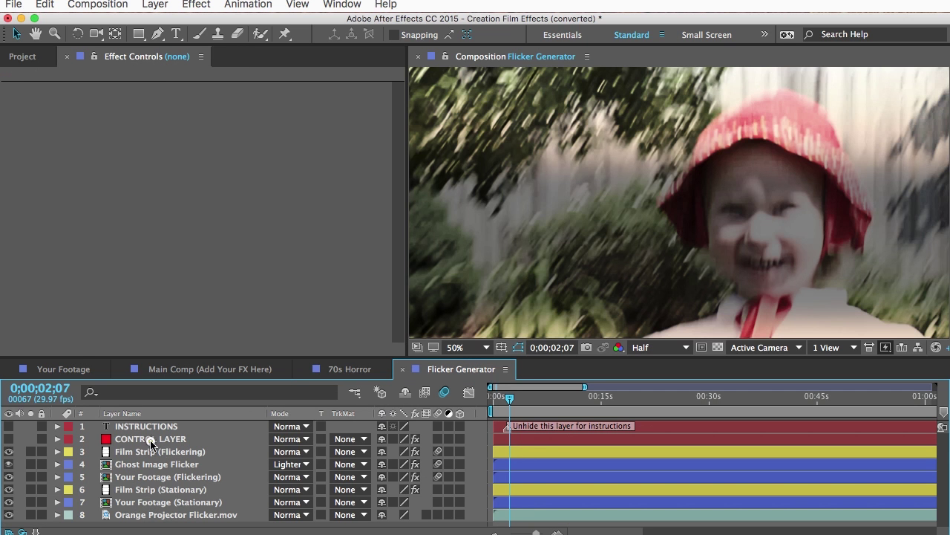
left_click(151, 441)
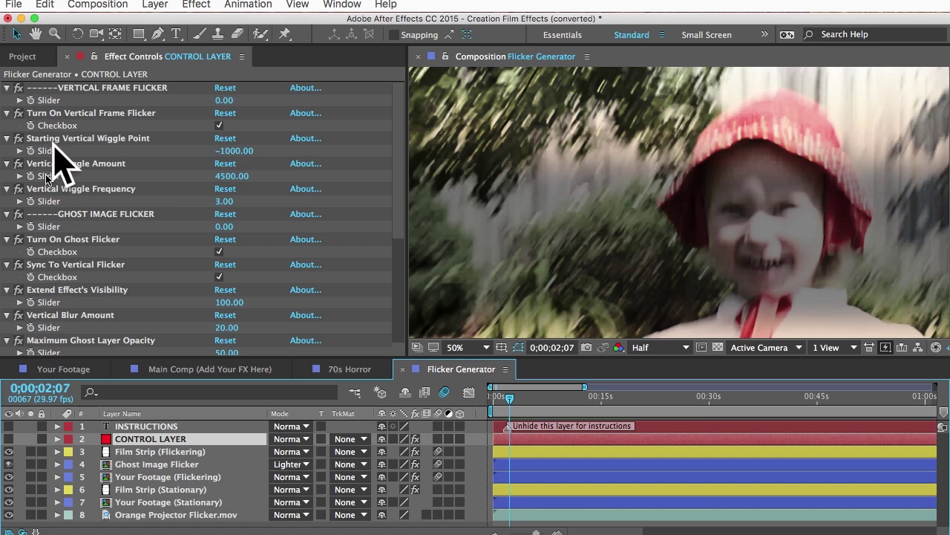